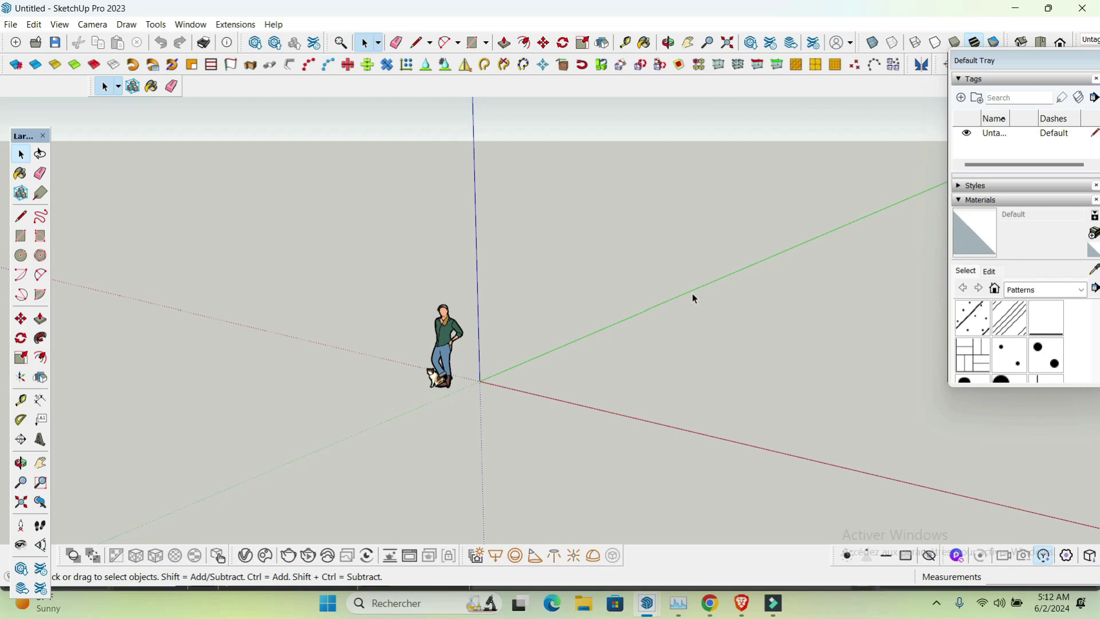
- Switch to the Brave browser and review the V-Ray for SketchUp and Lumion Expert 3.0 course outlines on the training website
mouse_move(711, 616)
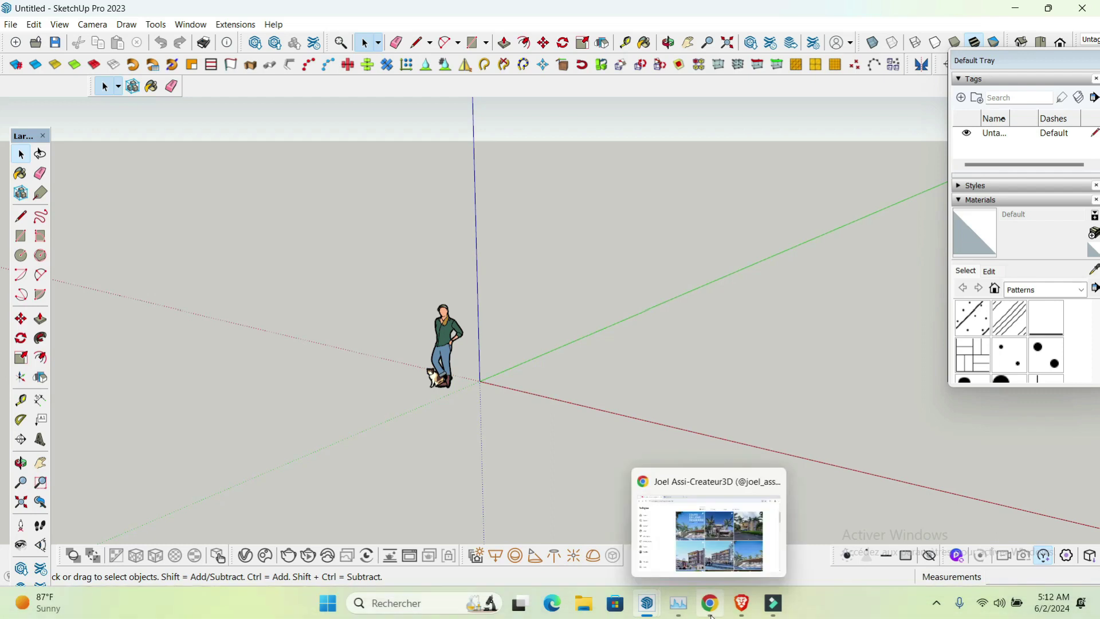
click(741, 604)
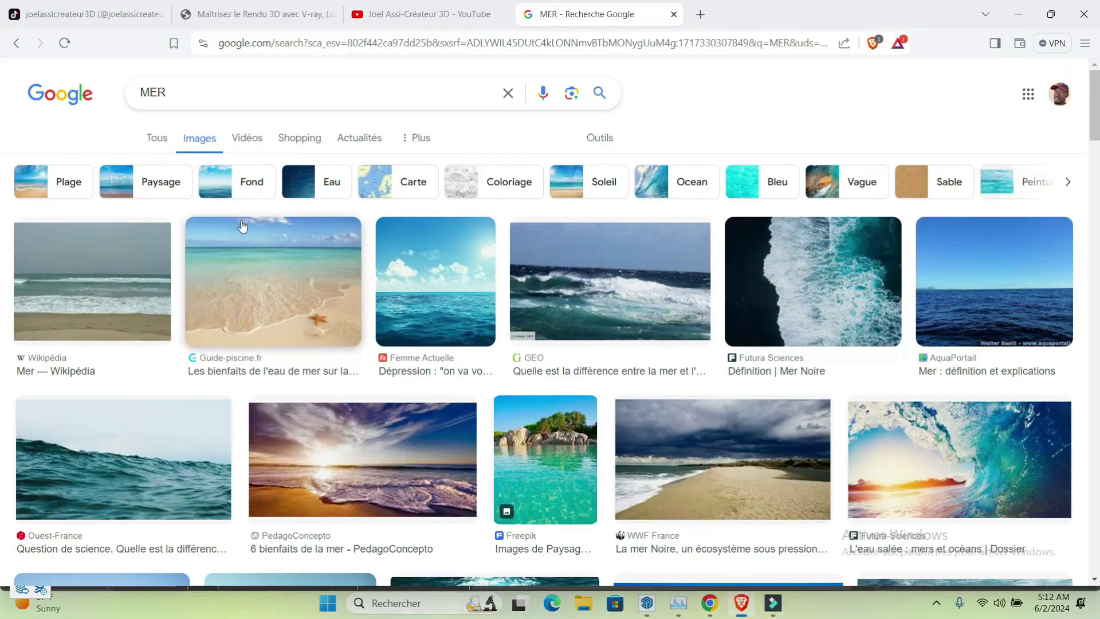
click(232, 14)
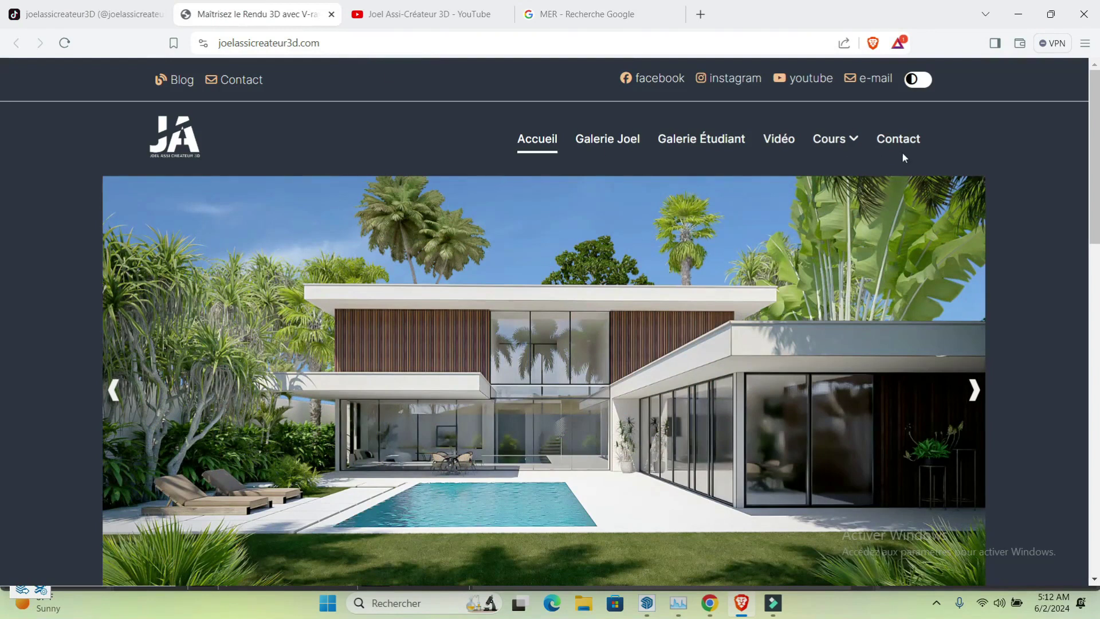
mouse_move(825, 139)
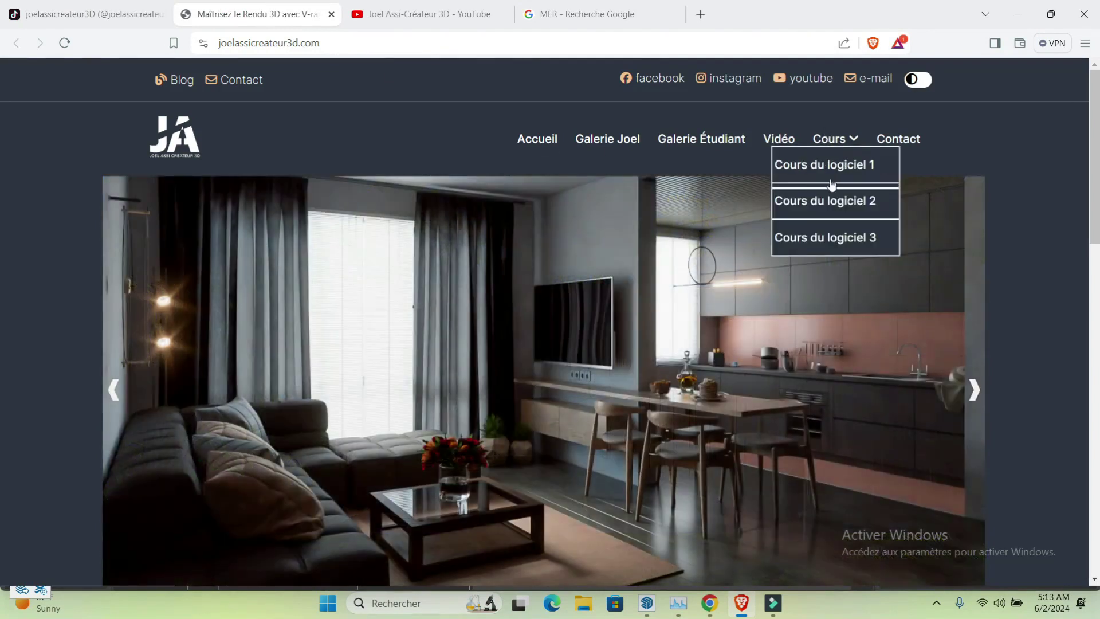
click(824, 166)
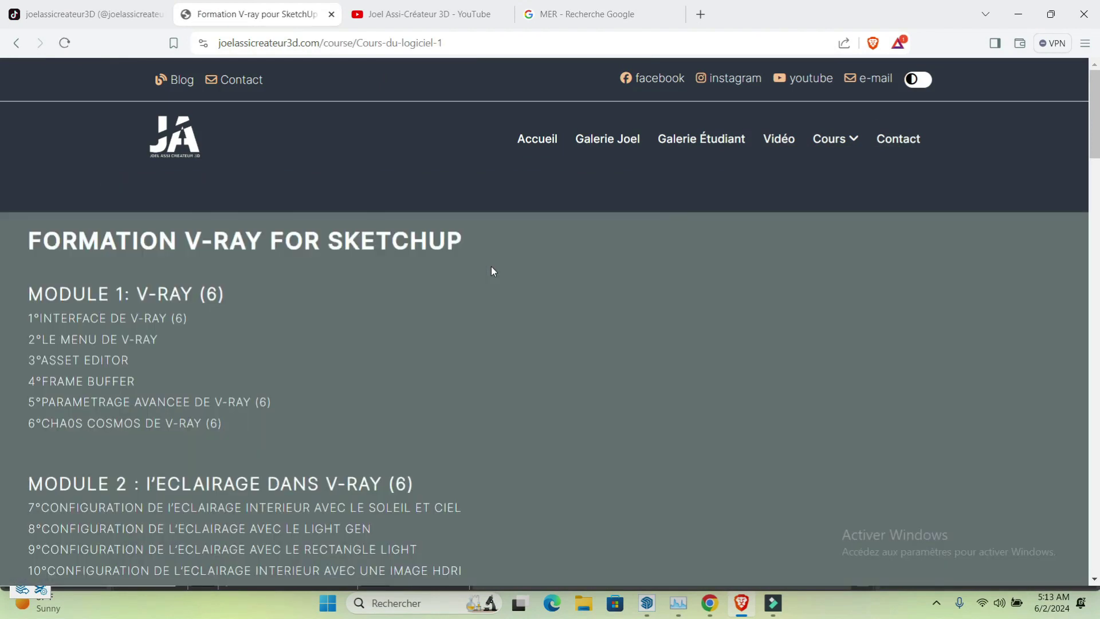
scroll(491, 266, down, 20)
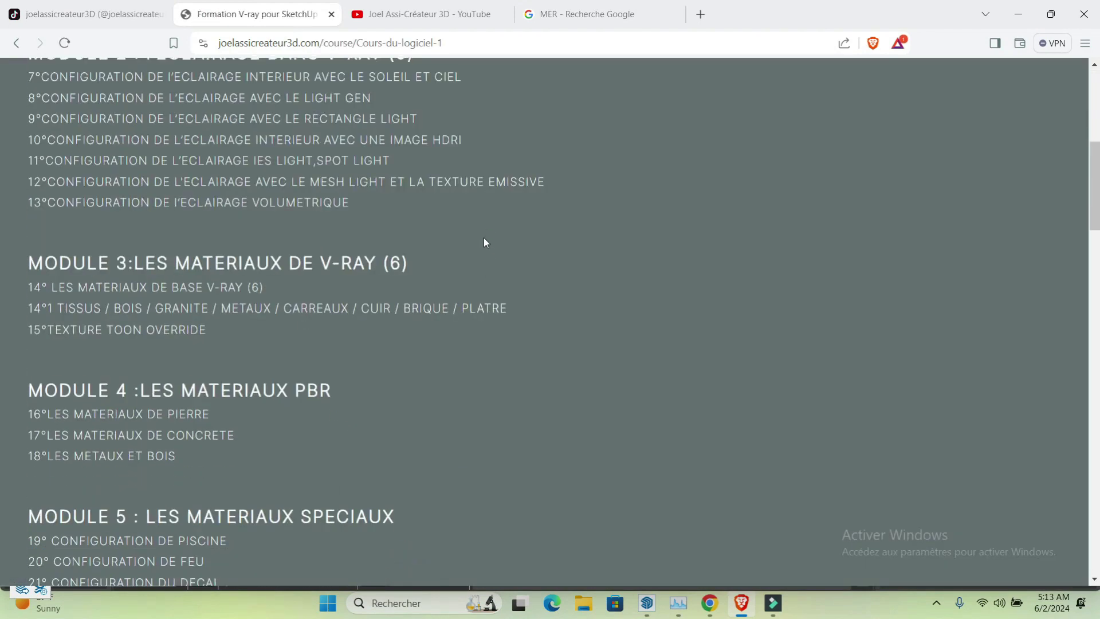
scroll(490, 304, down, 9)
scroll(425, 289, up, 5)
scroll(222, 196, down, 5)
scroll(491, 218, up, 20)
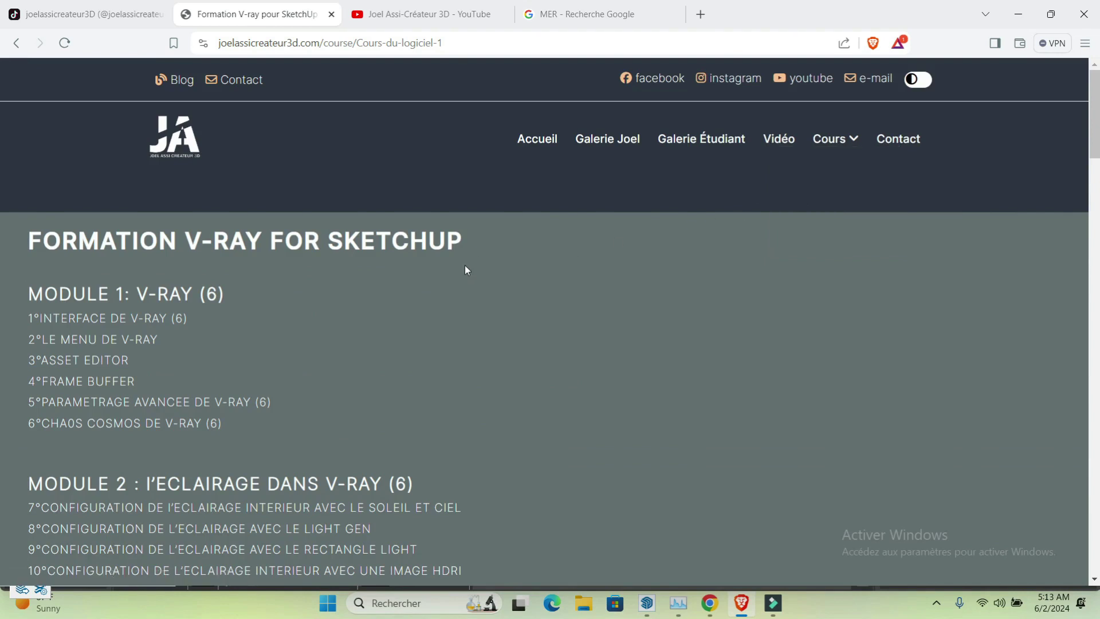
mouse_move(829, 140)
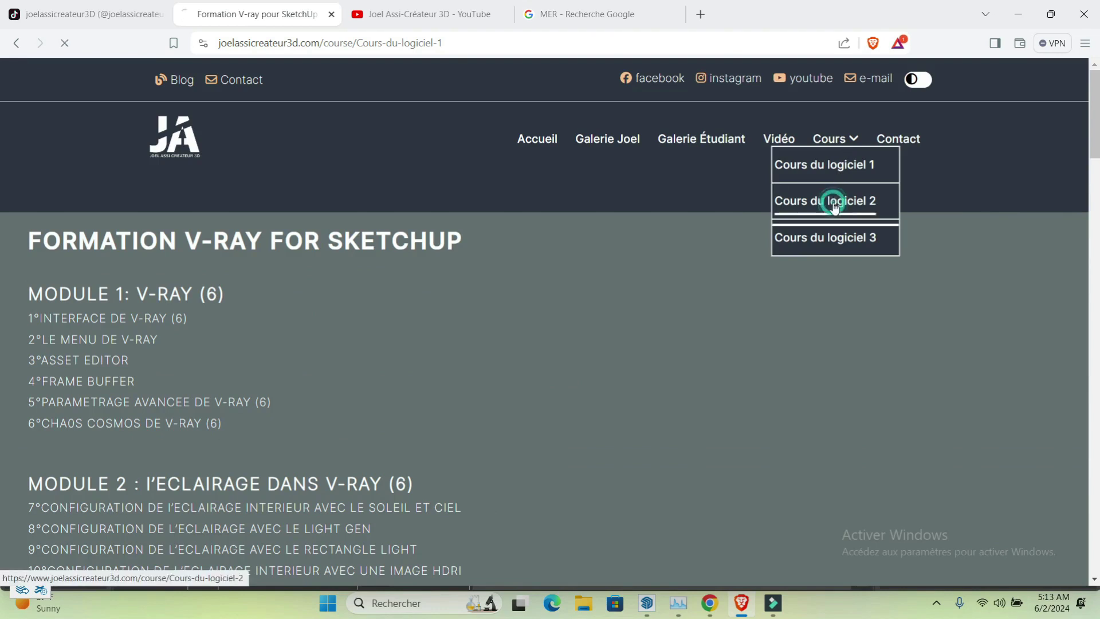
click(829, 201)
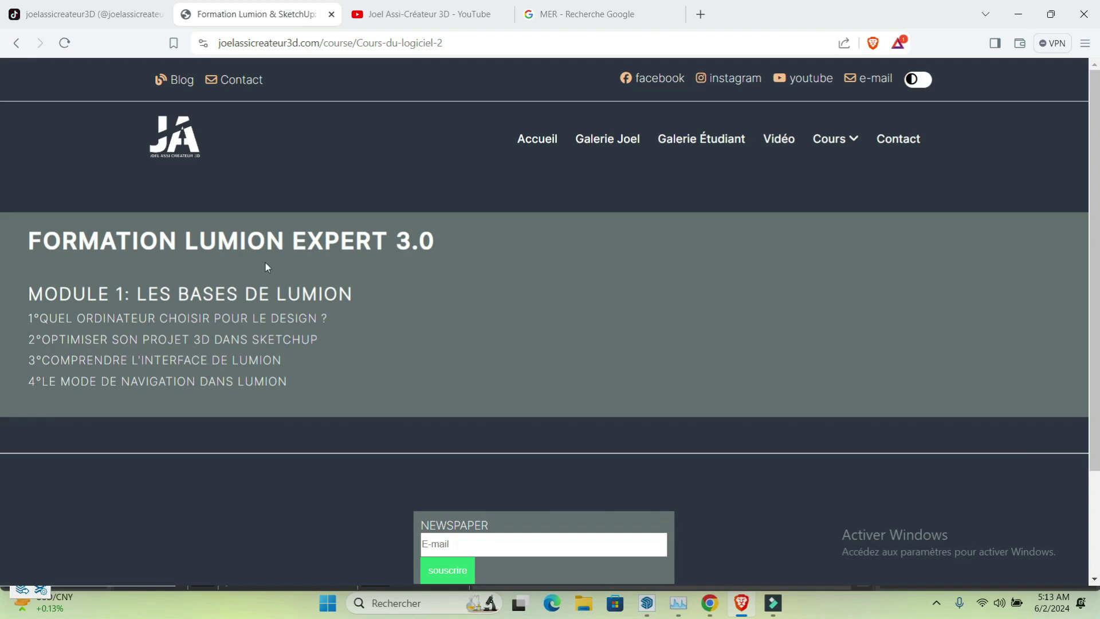
- Look through the 3D creator's TikTok, Instagram and Facebook profile pages across the Brave and Chrome windows
click(107, 15)
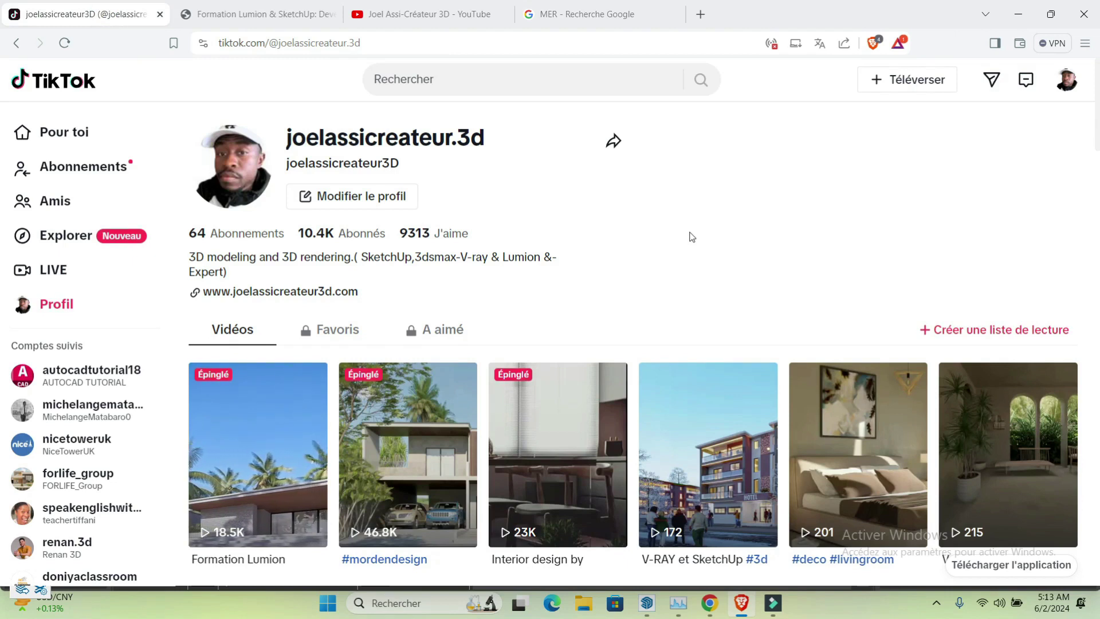
scroll(702, 278, down, 4)
scroll(696, 281, up, 4)
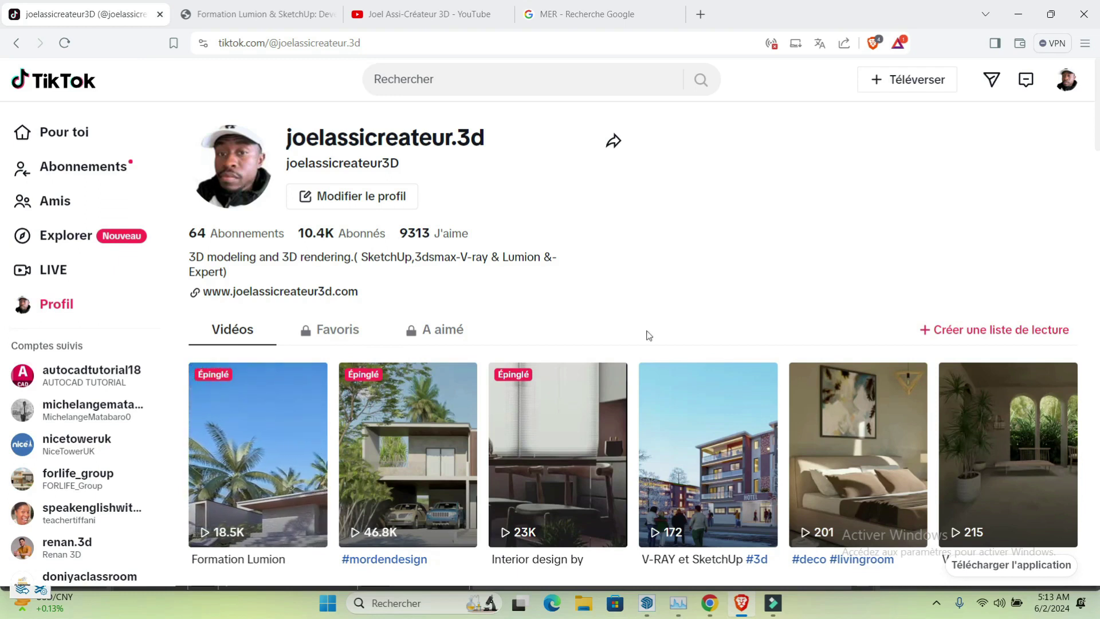
click(707, 533)
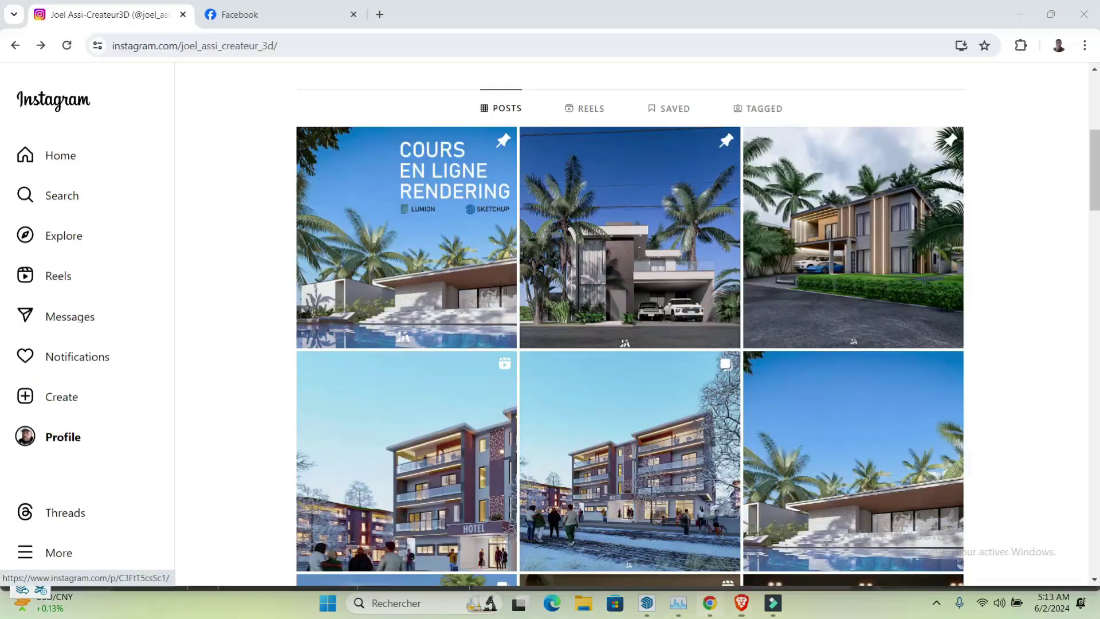
click(241, 14)
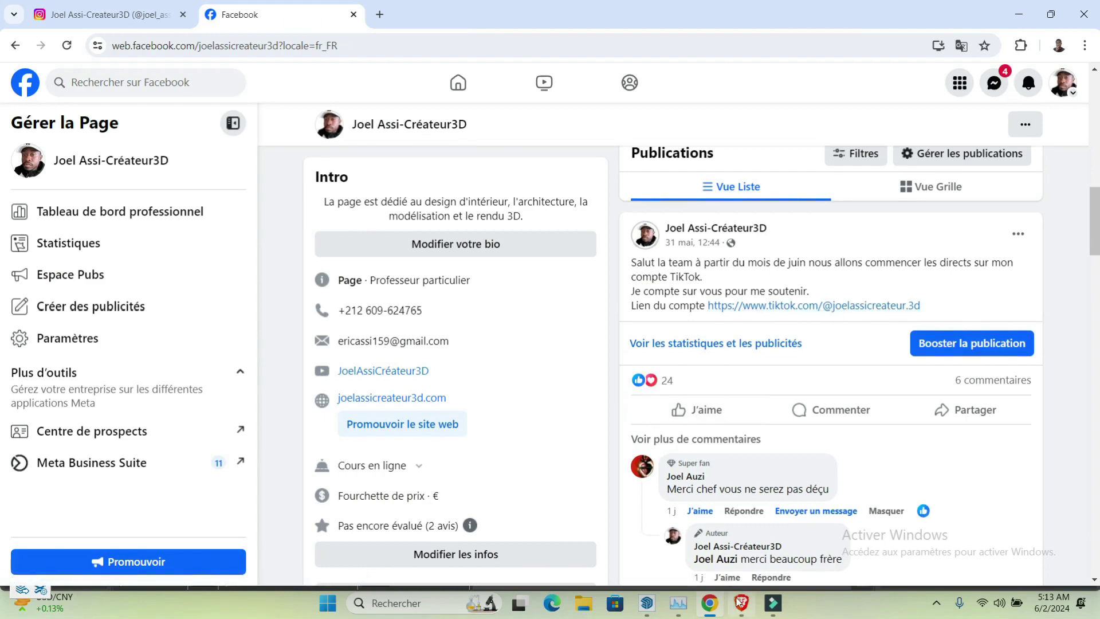
mouse_move(741, 602)
click(715, 541)
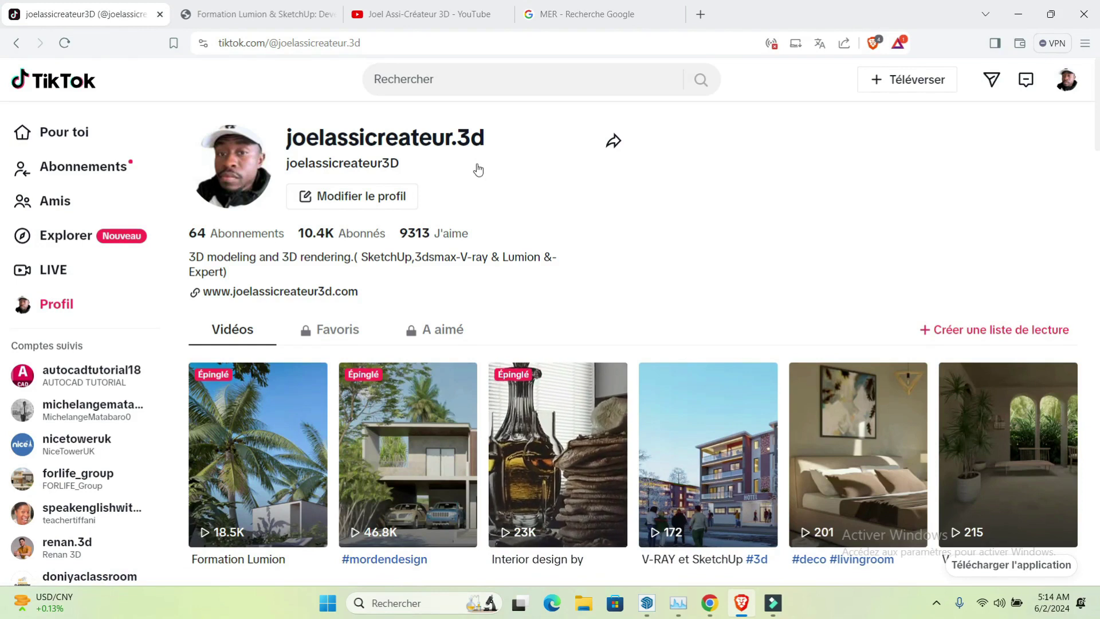
- View the Google image results for MER and switch back to SketchUp
click(545, 16)
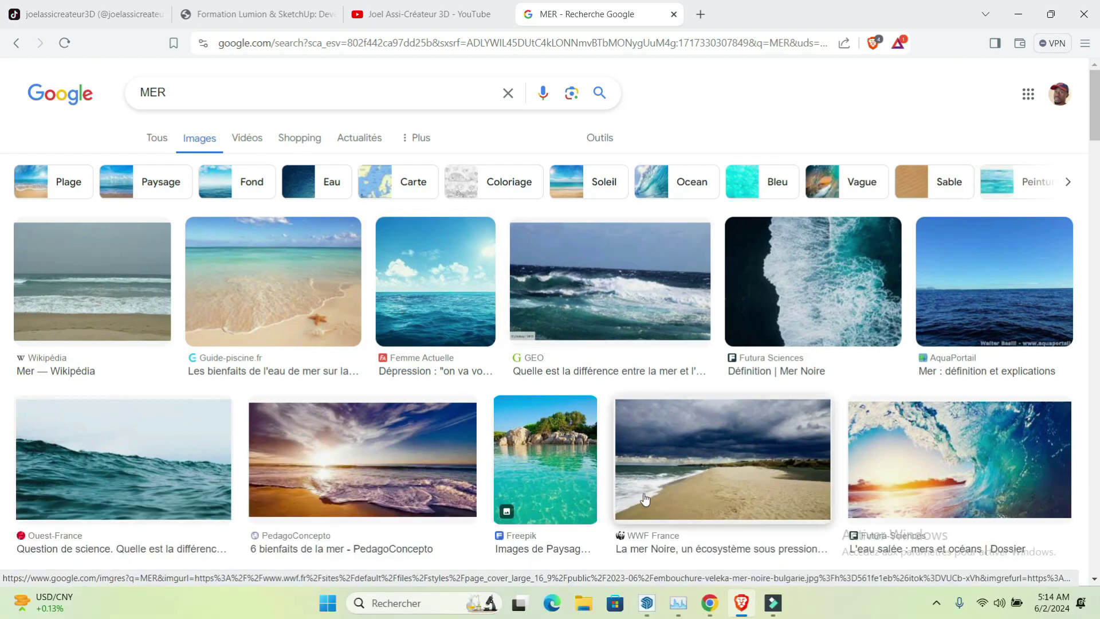
mouse_move(647, 603)
click(769, 504)
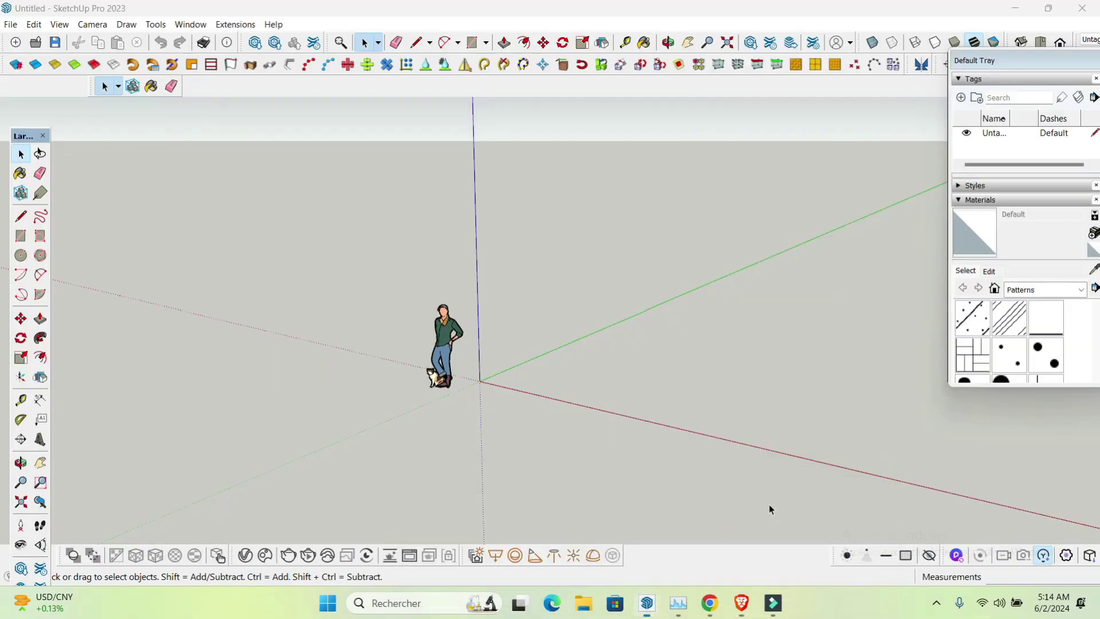
- Delete the default scale figure standing near the origin
scroll(453, 434, down, 5)
scroll(614, 388, up, 6)
click(321, 447)
scroll(297, 418, up, 1)
drag(265, 342, 341, 456)
key(Delete)
scroll(283, 420, down, 2)
scroll(283, 420, down, 4)
scroll(315, 404, up, 1)
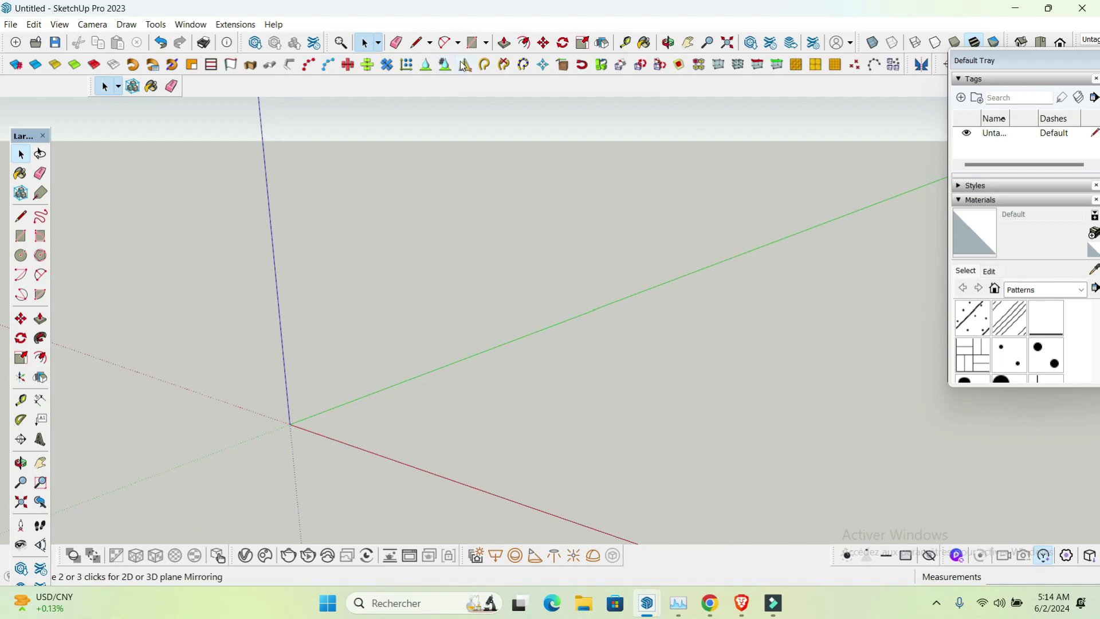
- Draw a horizontal rectangle on the ground plane, some distance from the origin
click(472, 42)
click(725, 304)
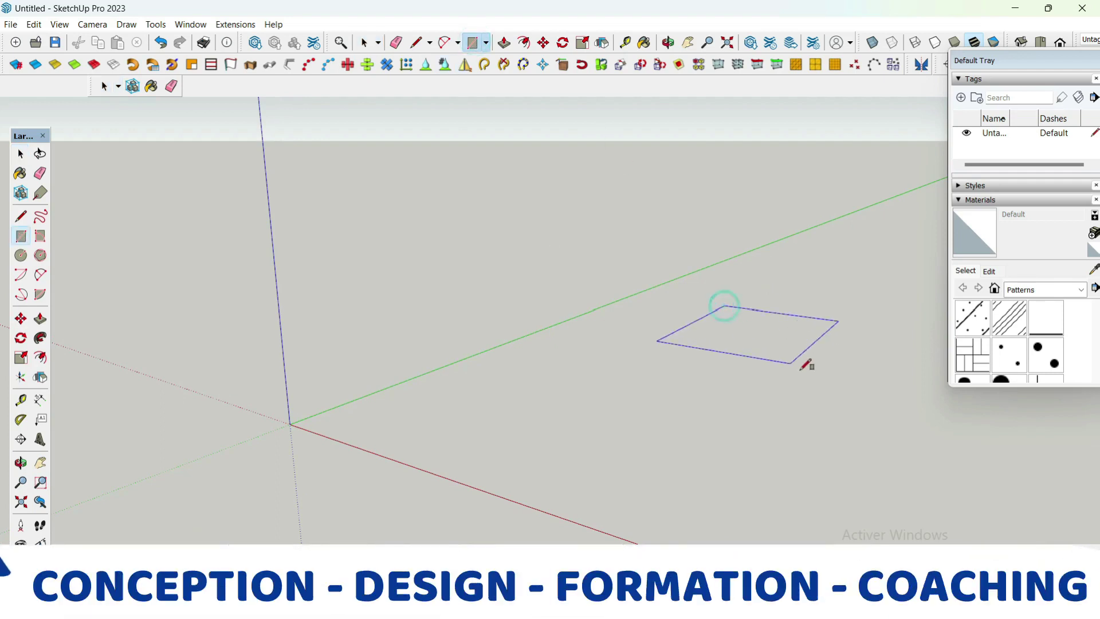
click(898, 364)
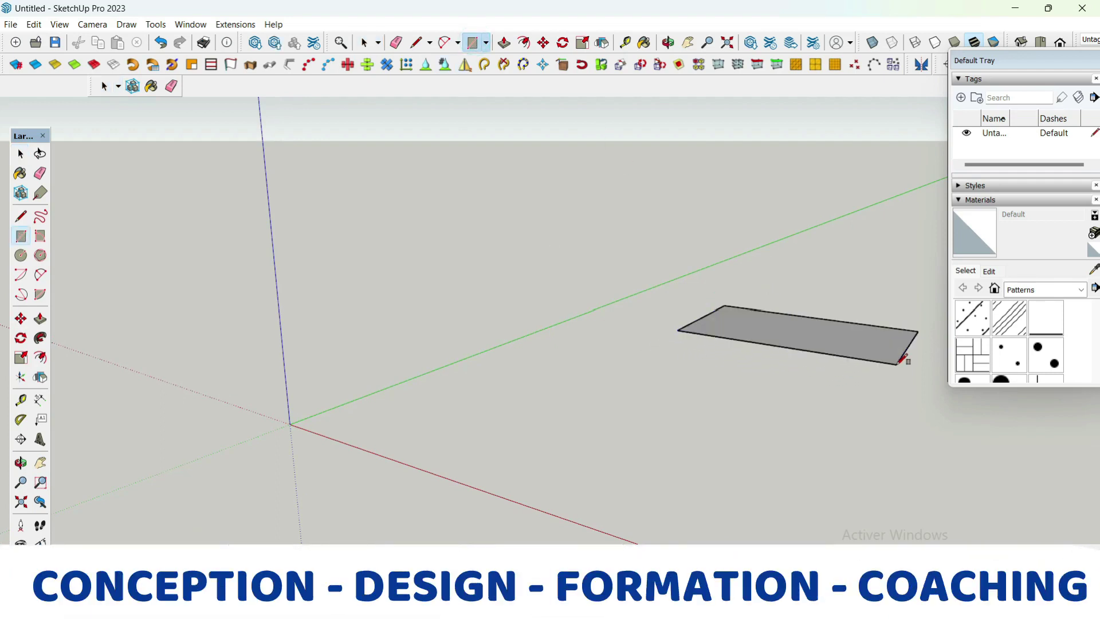
- Select the whole rectangle and move it much farther away from the origin across the ground
click(668, 41)
drag(444, 281, 655, 283)
drag(752, 459, 703, 308)
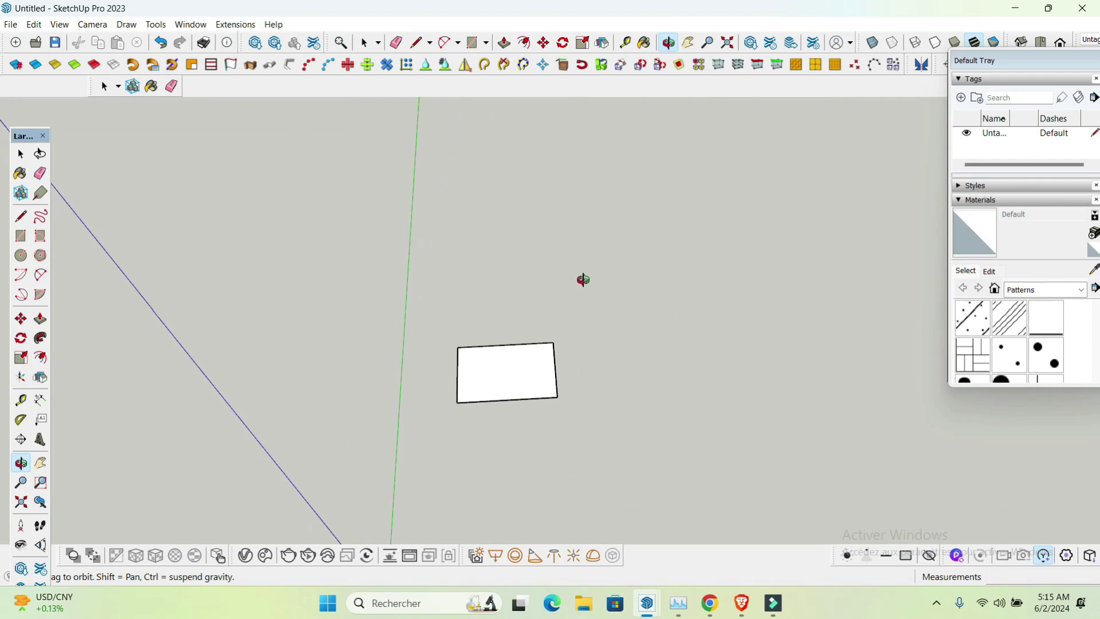
click(21, 153)
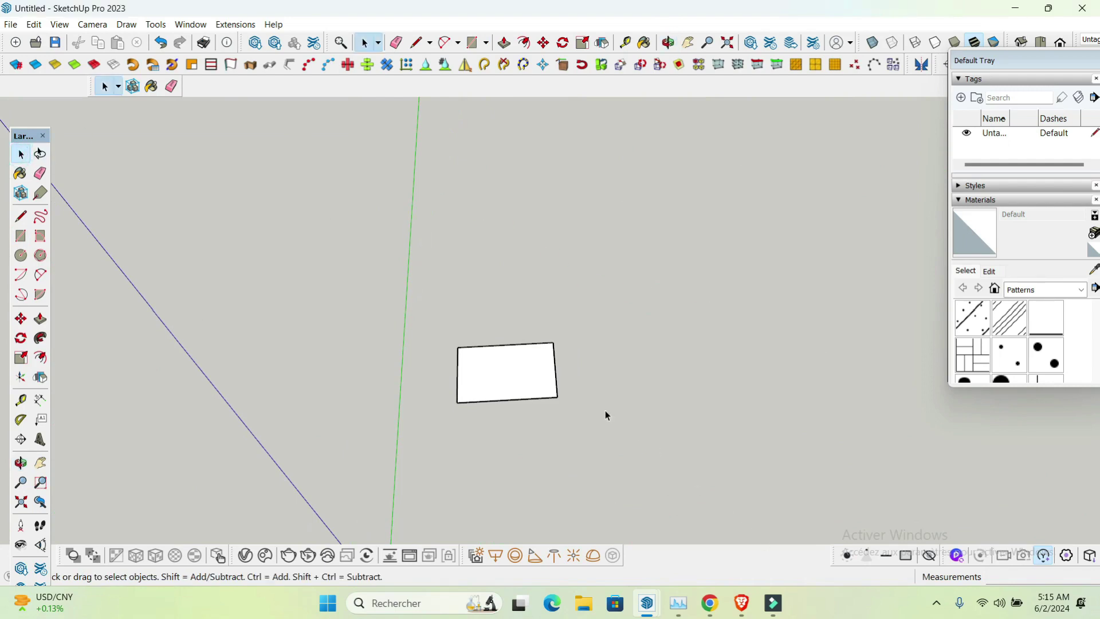
drag(412, 292, 412, 293)
scroll(290, 332, down, 2)
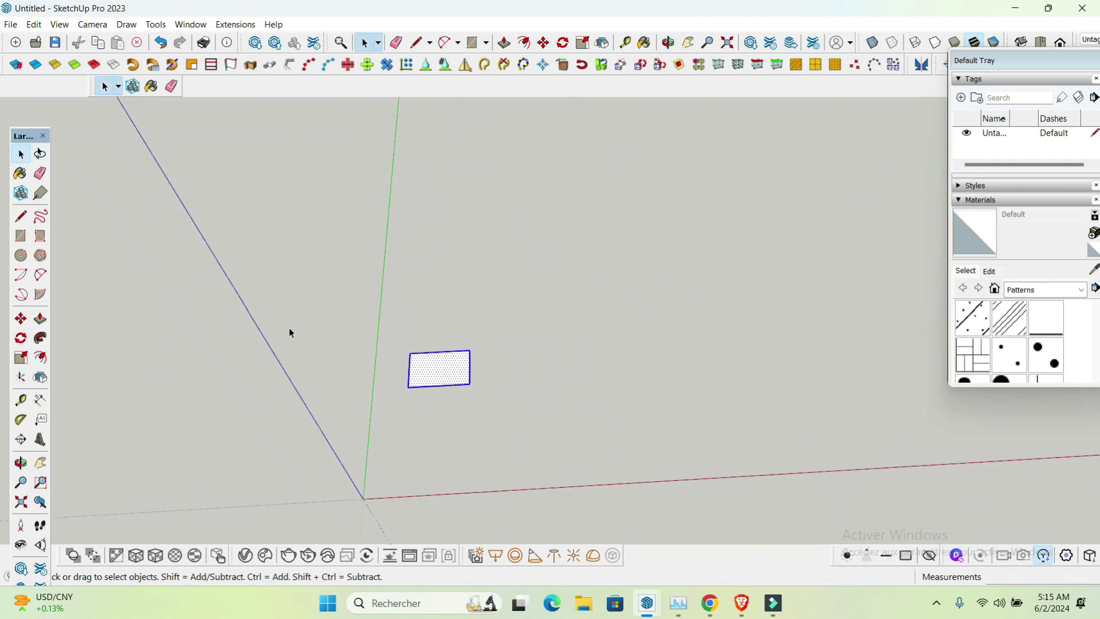
click(23, 320)
scroll(364, 464, down, 3)
click(400, 411)
scroll(355, 441, down, 1)
click(658, 250)
- Extrude the rectangle upward into a tall box with Push/Pull
scroll(372, 423, up, 2)
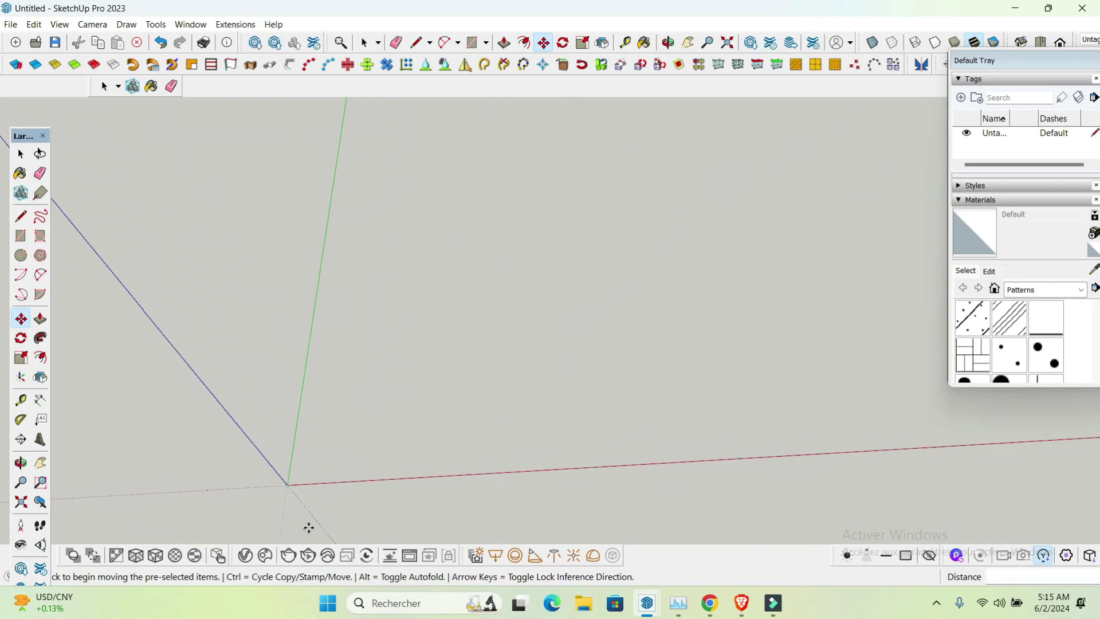
scroll(528, 358, down, 2)
scroll(425, 376, down, 2)
scroll(731, 230, up, 3)
scroll(182, 354, up, 1)
scroll(621, 219, up, 2)
scroll(916, 205, up, 2)
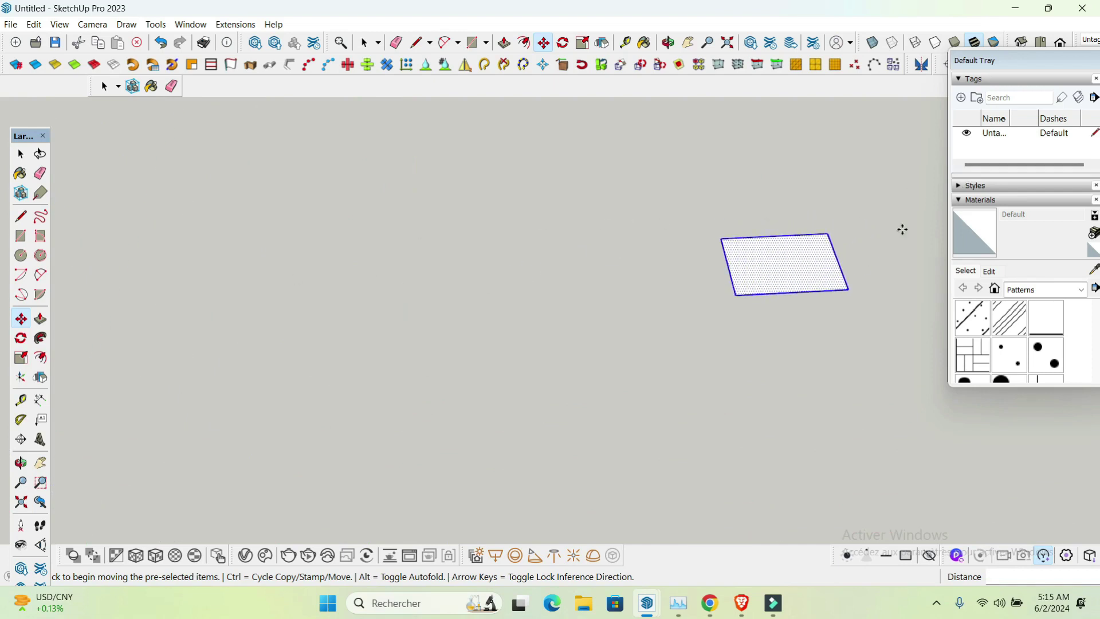
scroll(877, 233, up, 2)
scroll(659, 239, down, 2)
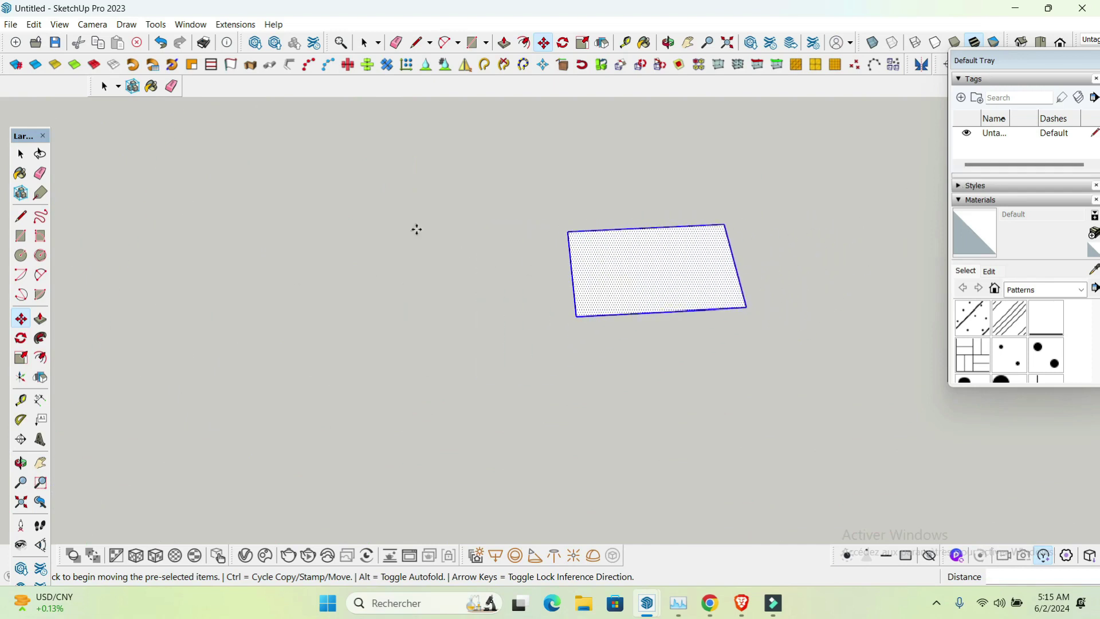
click(22, 465)
drag(689, 236, 638, 226)
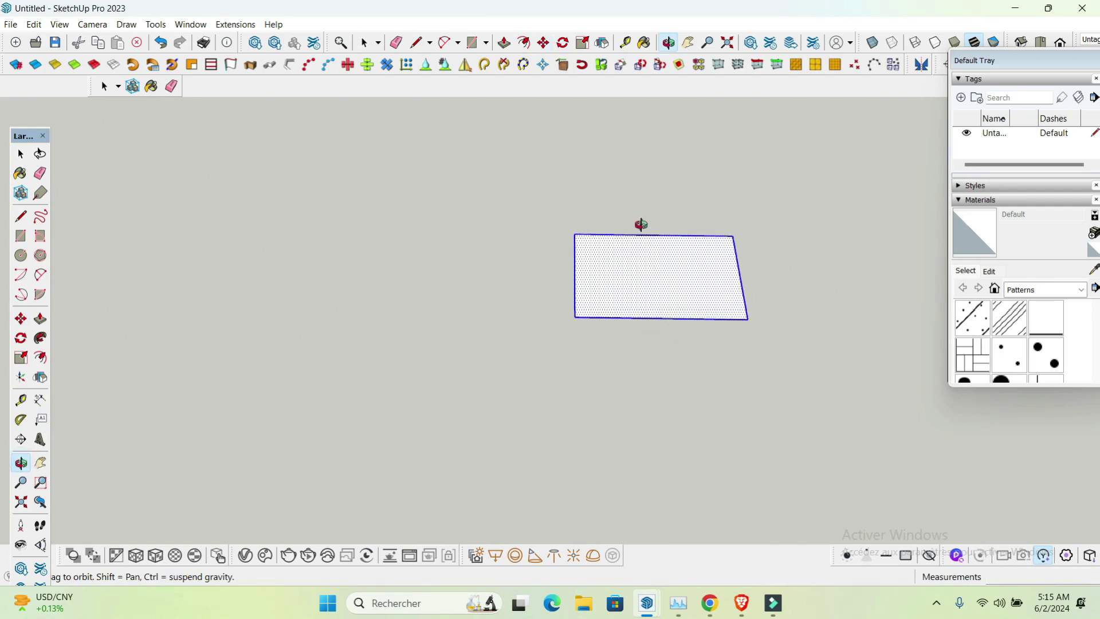
click(40, 319)
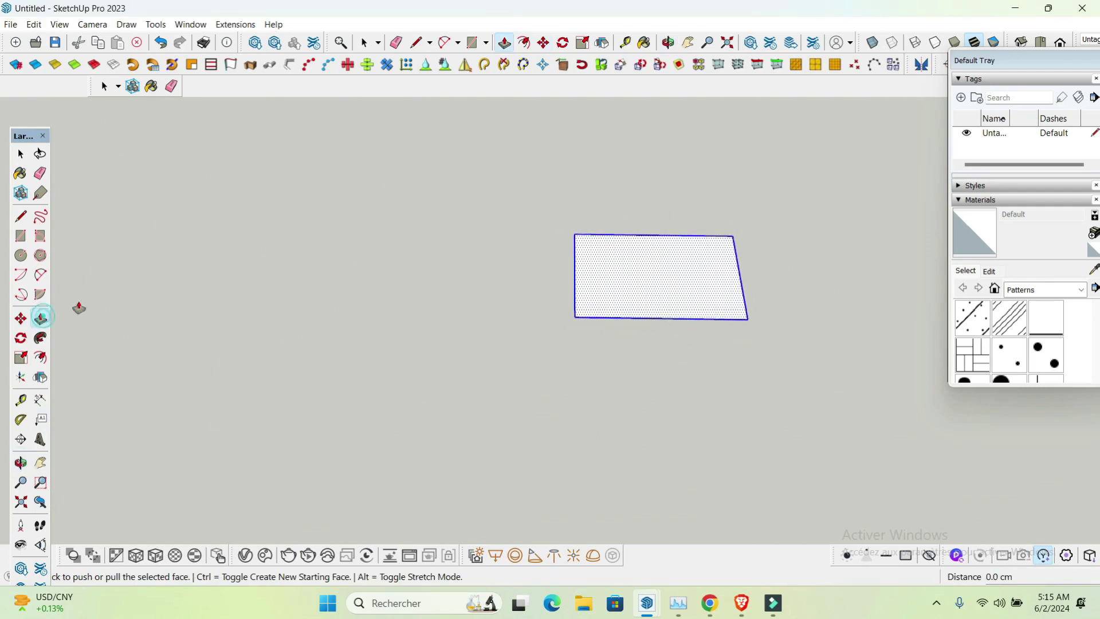
click(679, 287)
scroll(401, 332, down, 4)
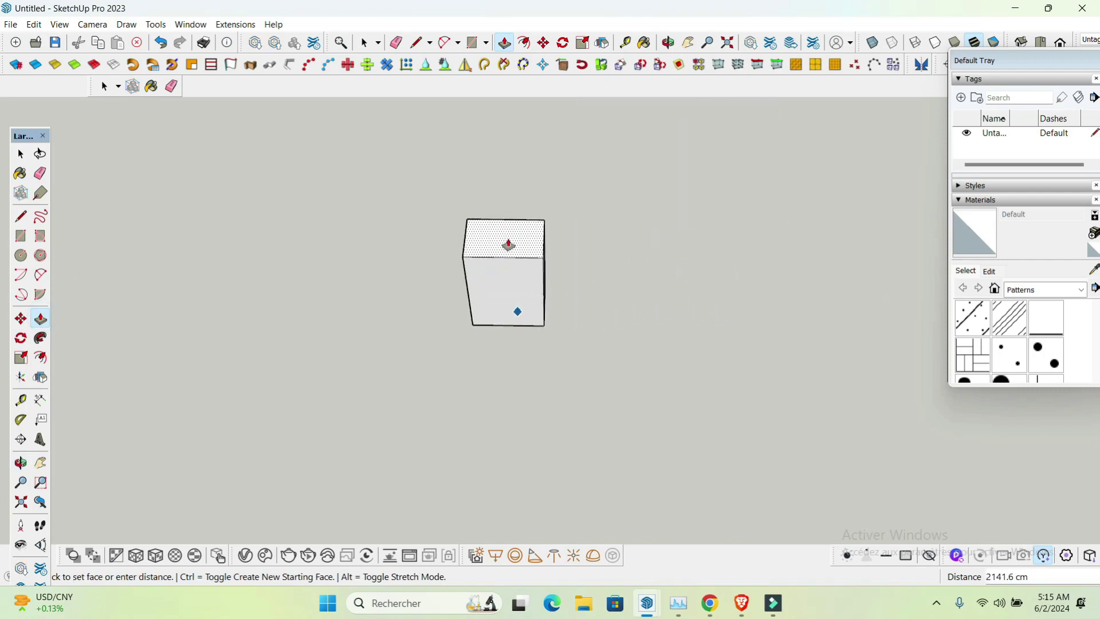
click(503, 278)
- Push the box's top face down to reduce the box's height
click(510, 310)
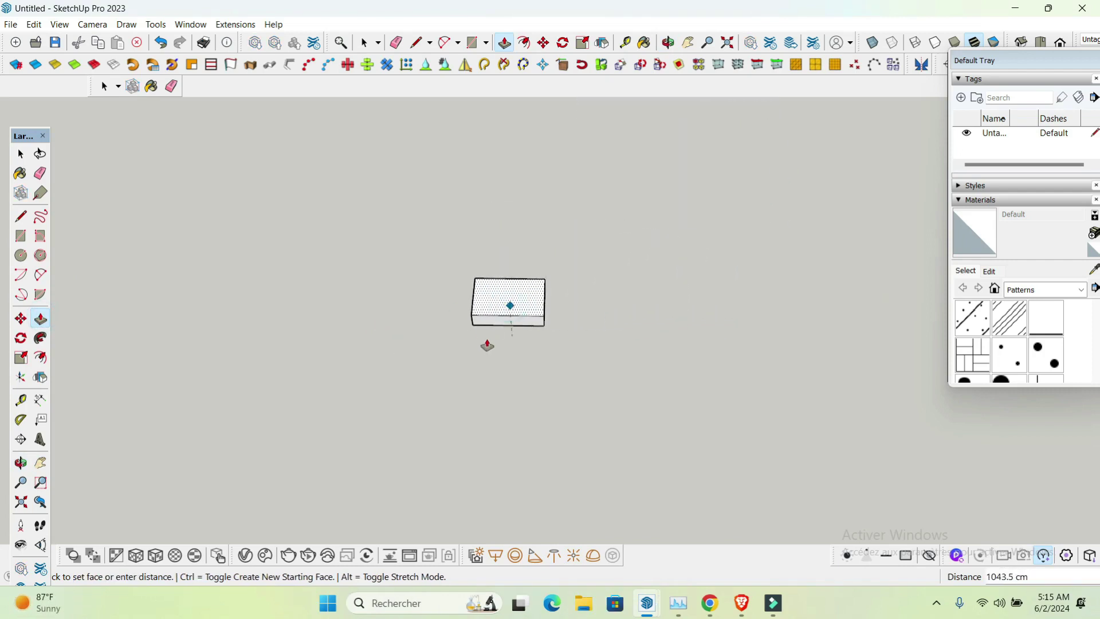
key(Escape)
scroll(506, 315, up, 2)
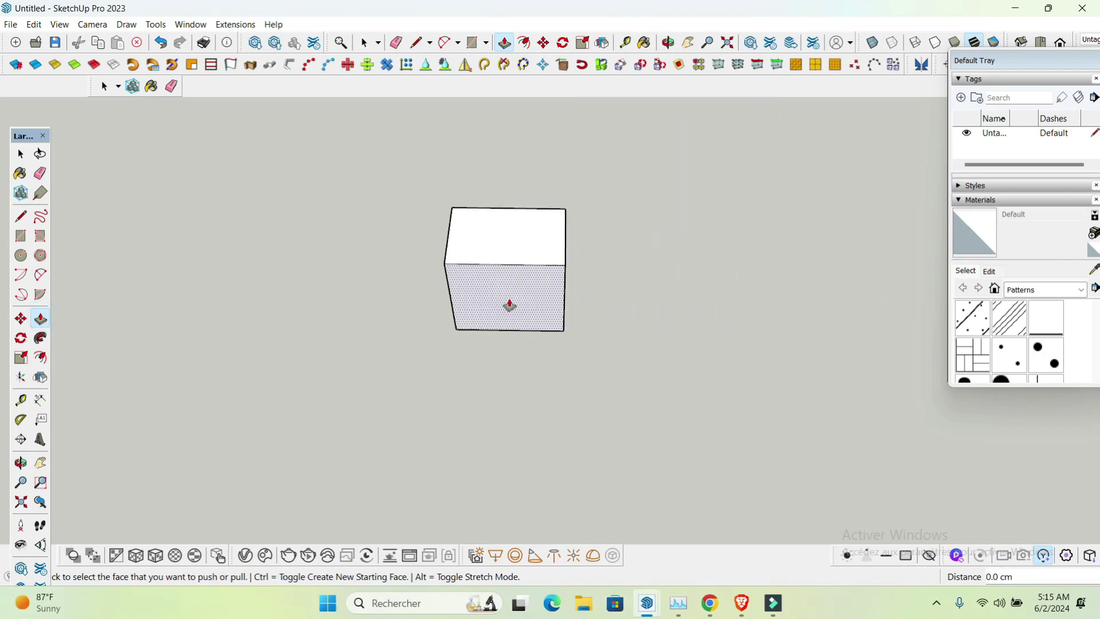
click(508, 246)
click(508, 269)
- Save a straight-on, ground-level view of the box's front face as a new scene
click(20, 463)
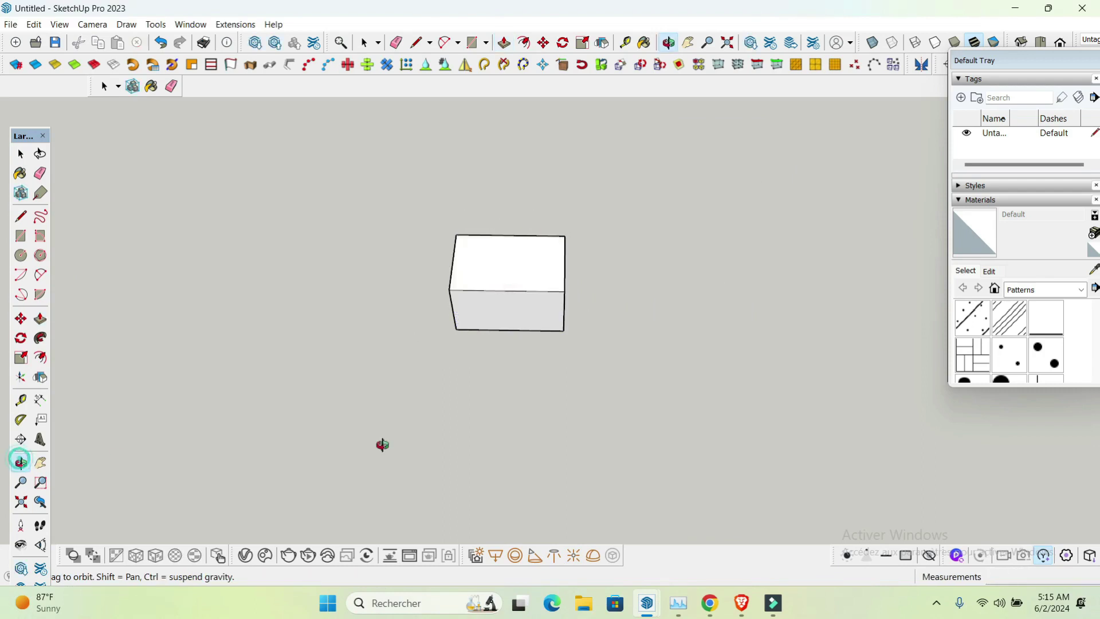
drag(545, 422, 523, 246)
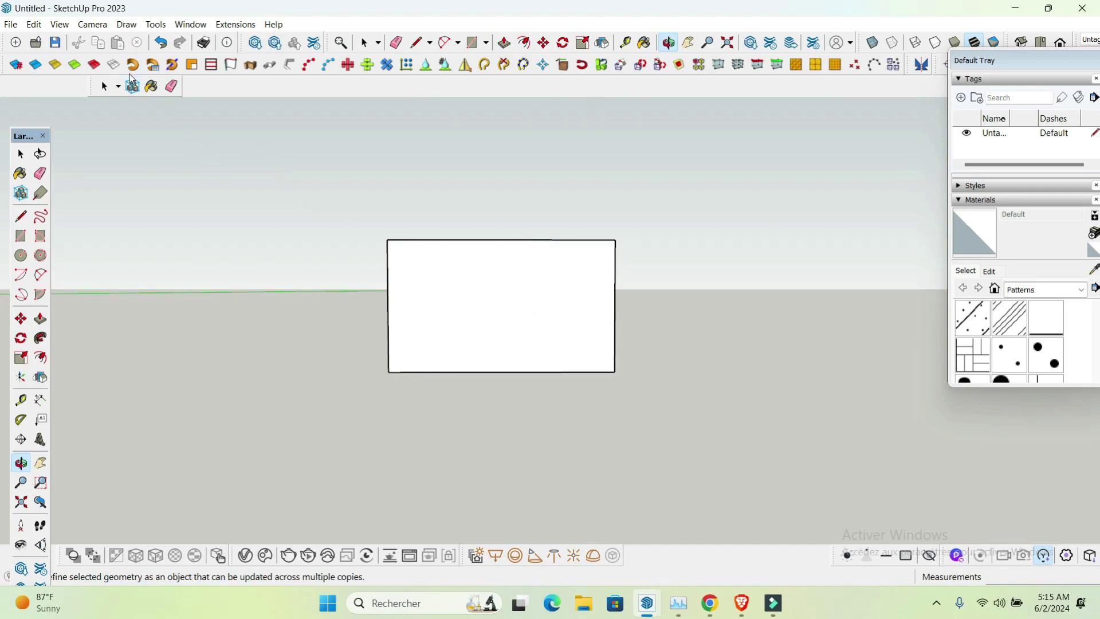
click(60, 24)
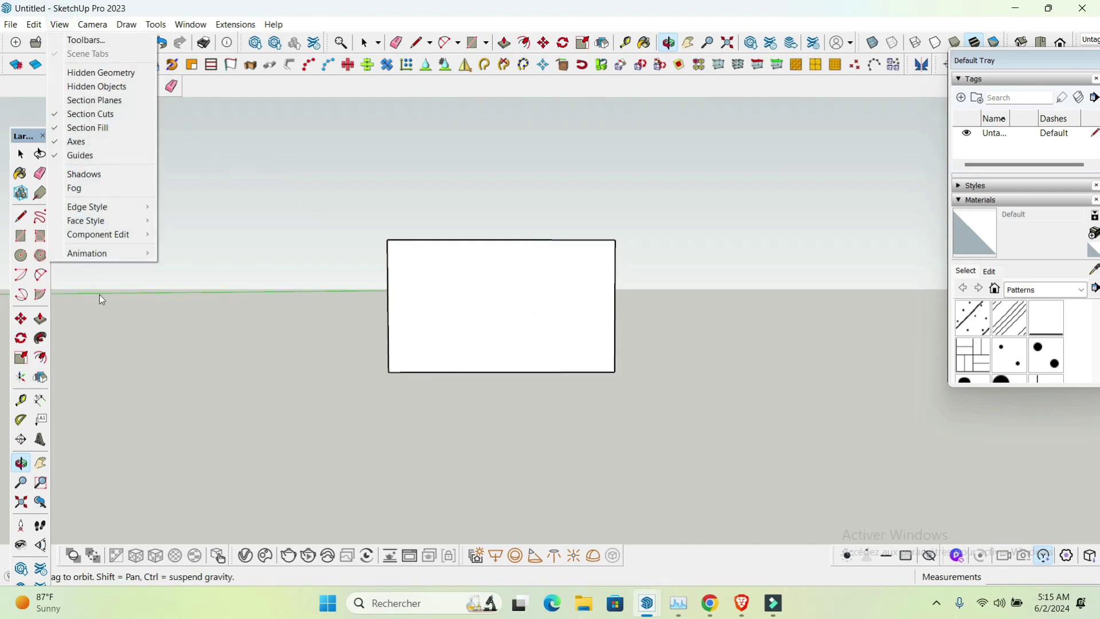
mouse_move(105, 258)
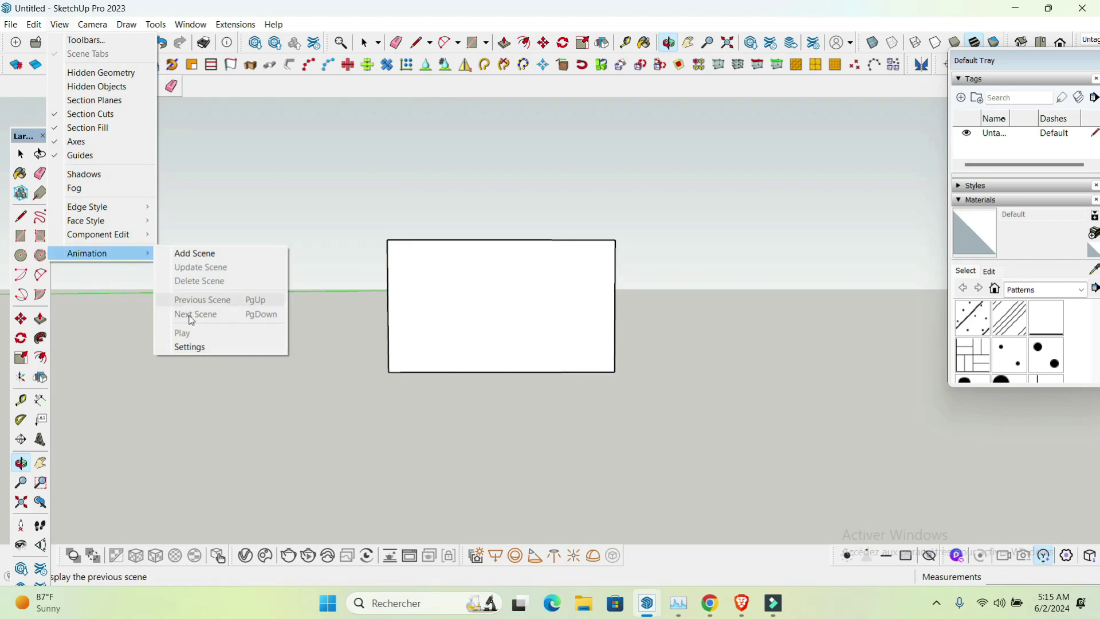
click(208, 255)
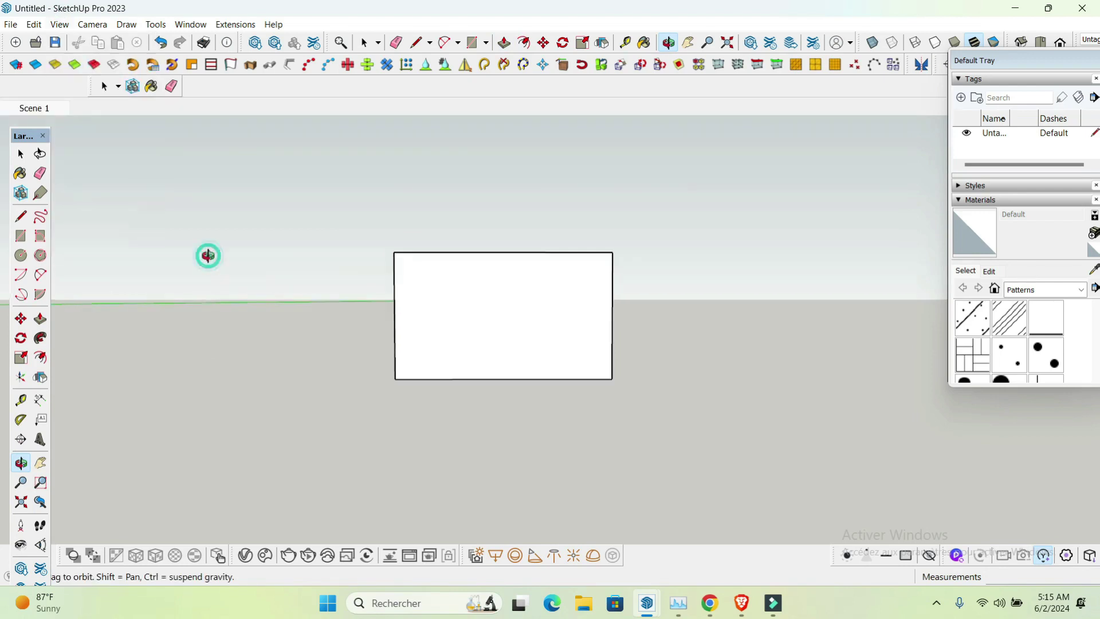
- Refine the box's front view, update Scene 1 with it, and switch the camera to two-point perspective
drag(510, 263, 486, 255)
right_click(44, 109)
click(88, 160)
click(93, 25)
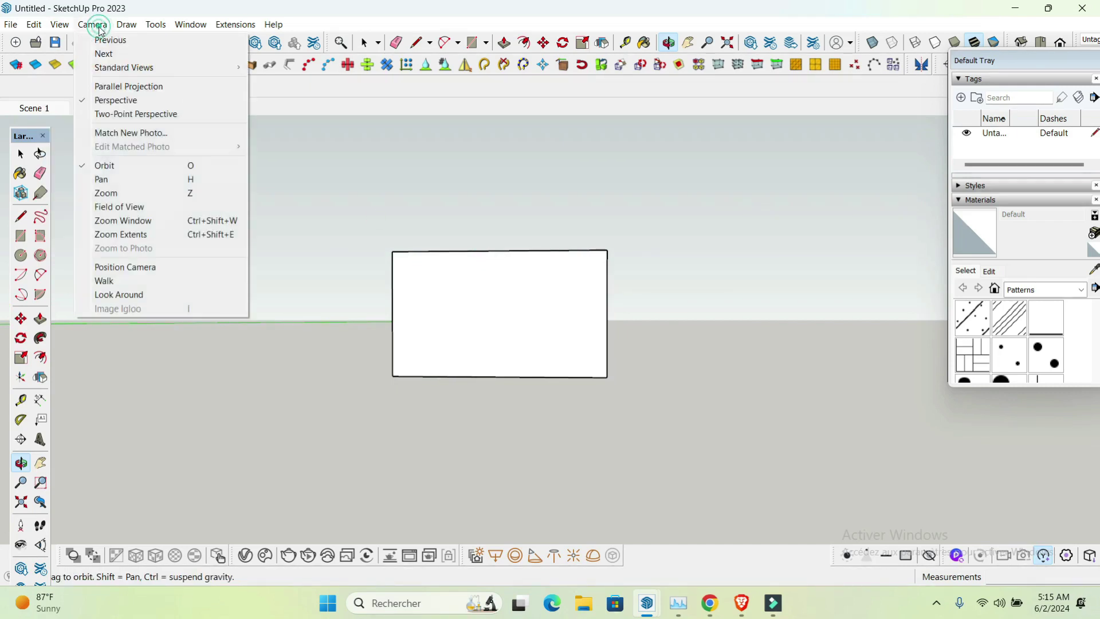
click(165, 114)
drag(596, 364, 637, 384)
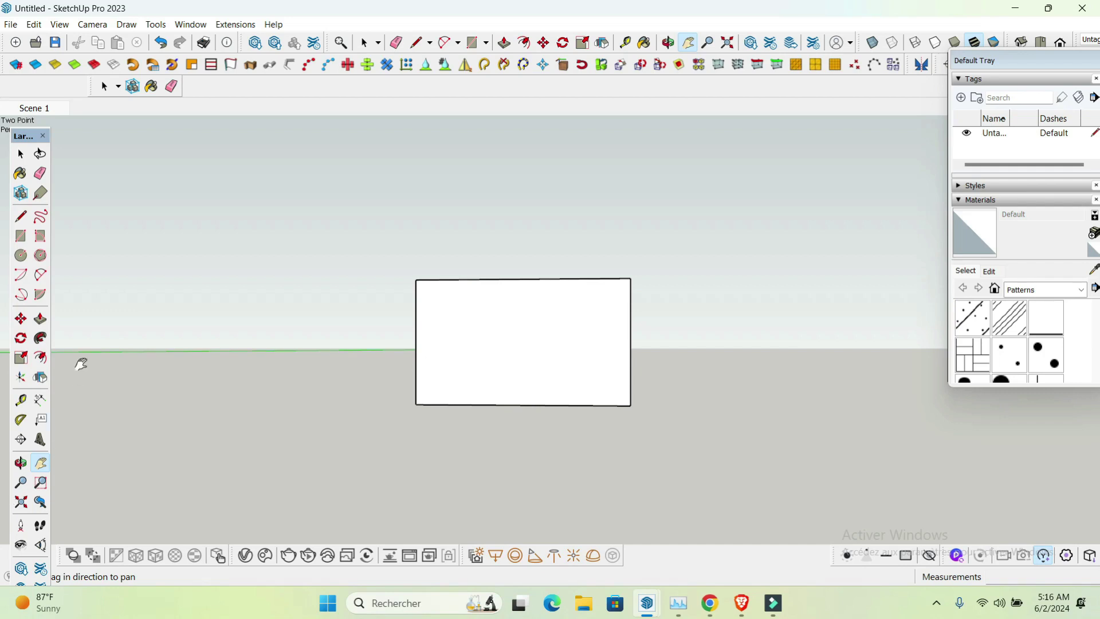
- Review the scene's materials in the V-Ray Asset Editor, collapse the Untagged group, and minimize the editor
click(245, 555)
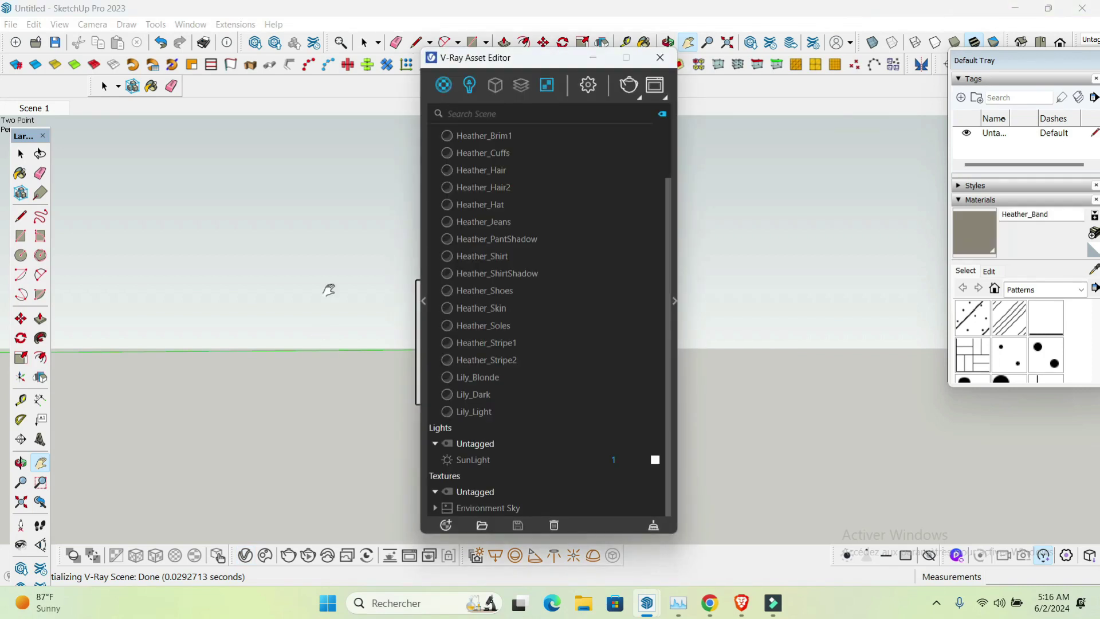
click(444, 87)
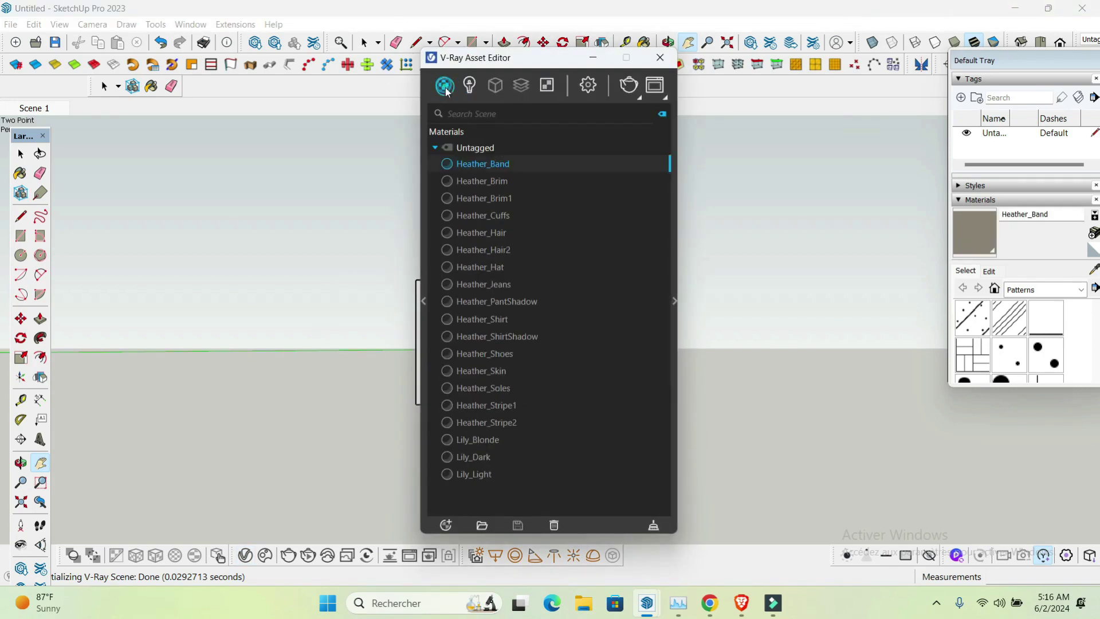
click(435, 147)
click(593, 58)
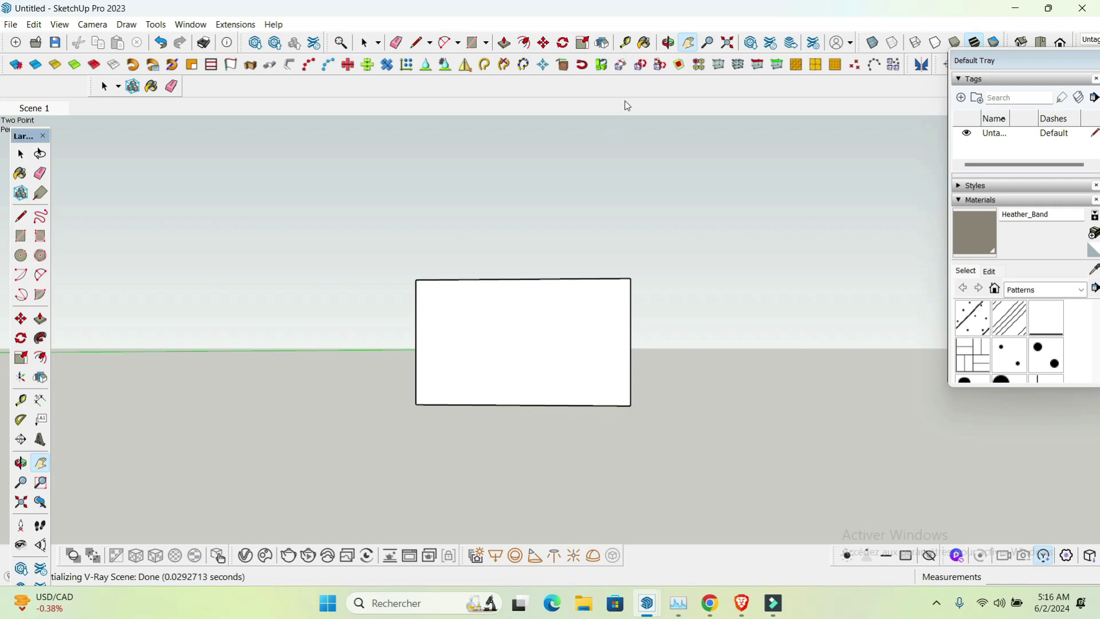
- Show the V-Ray Objects tools and place an infinite plane at the bottom edge of the box's front face
right_click(667, 43)
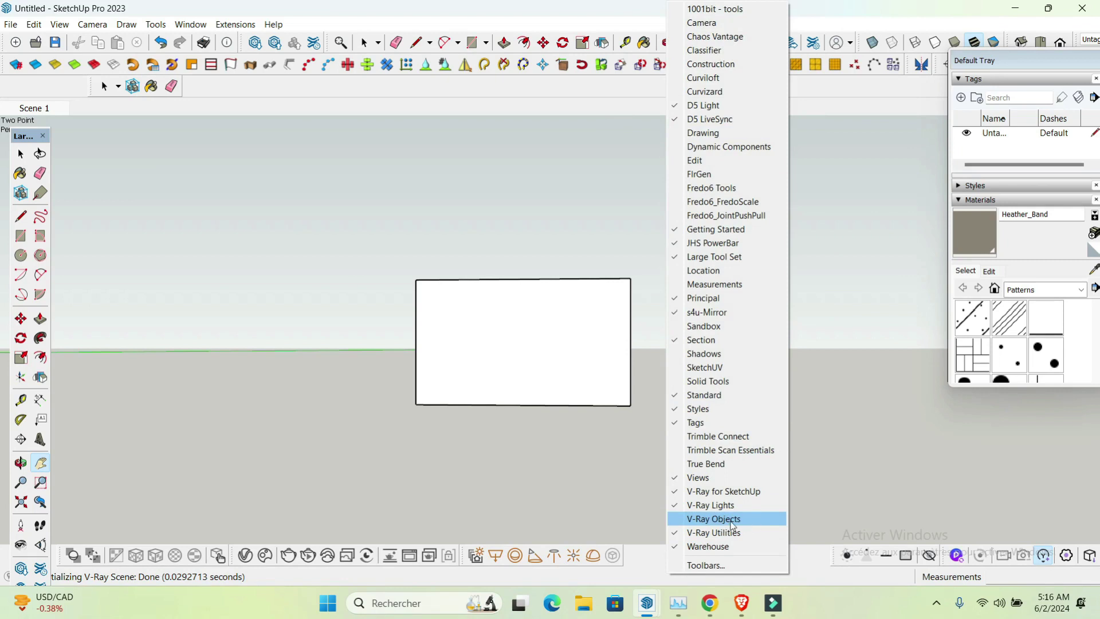
click(697, 519)
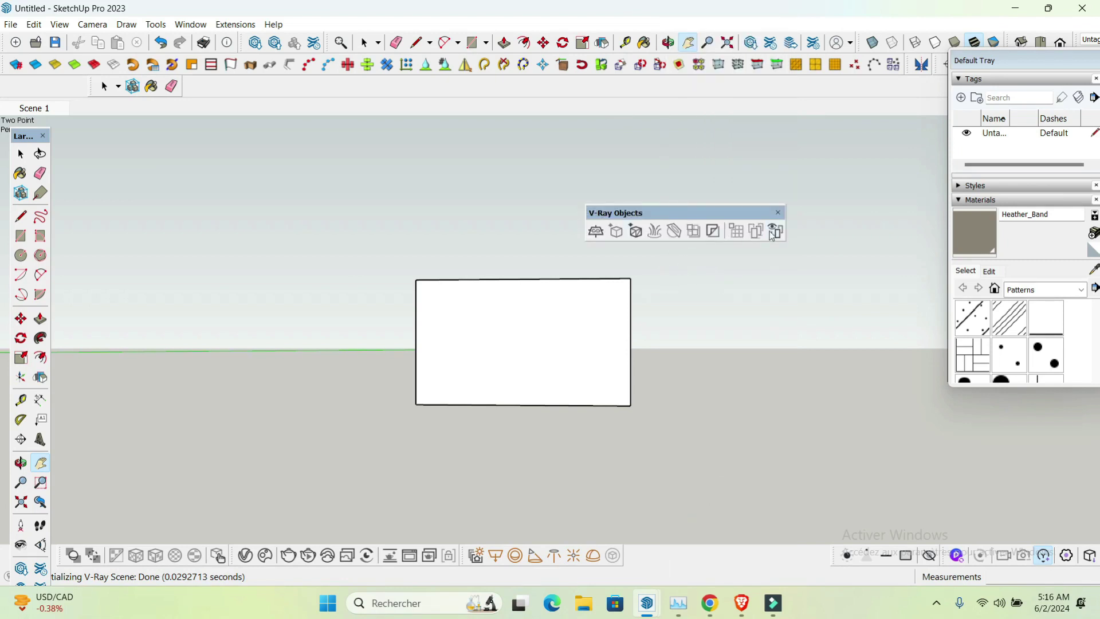
click(595, 232)
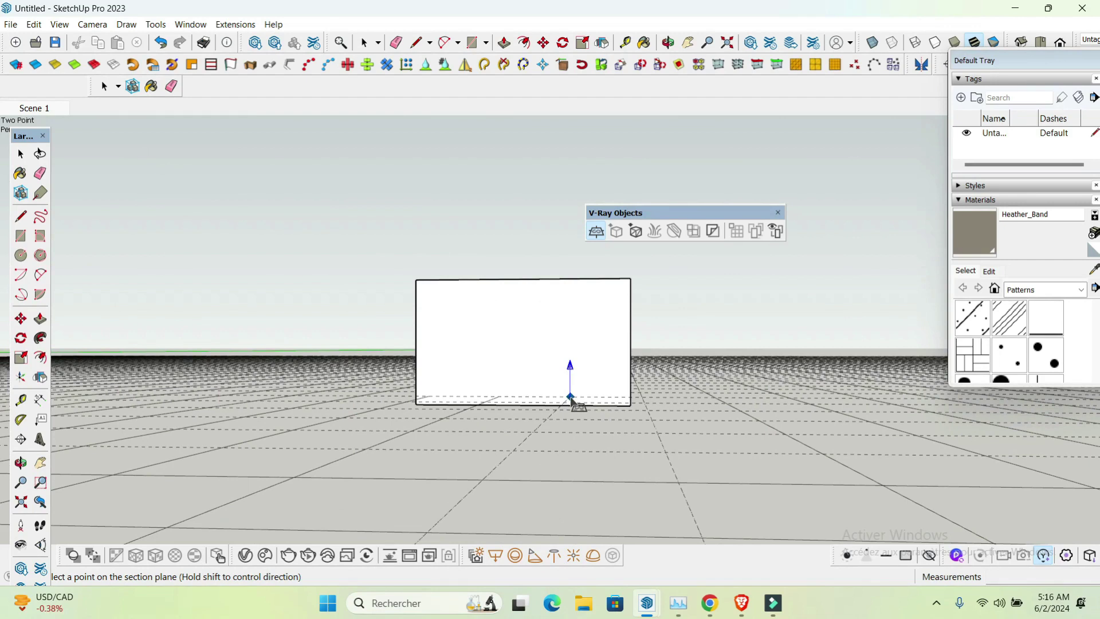
scroll(571, 397, down, 6)
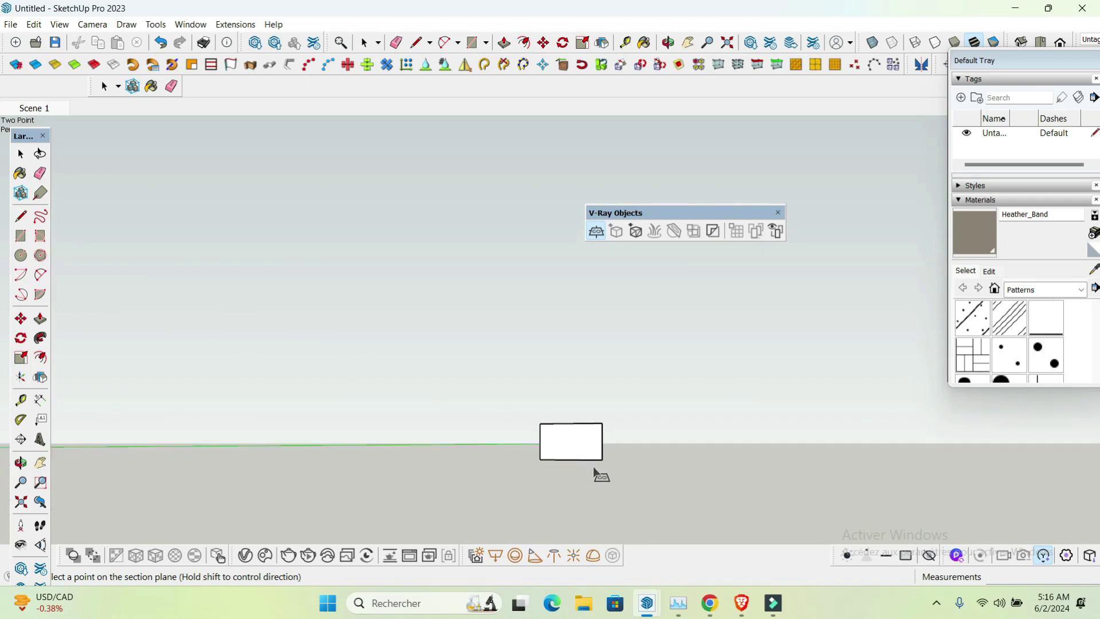
scroll(577, 457, up, 5)
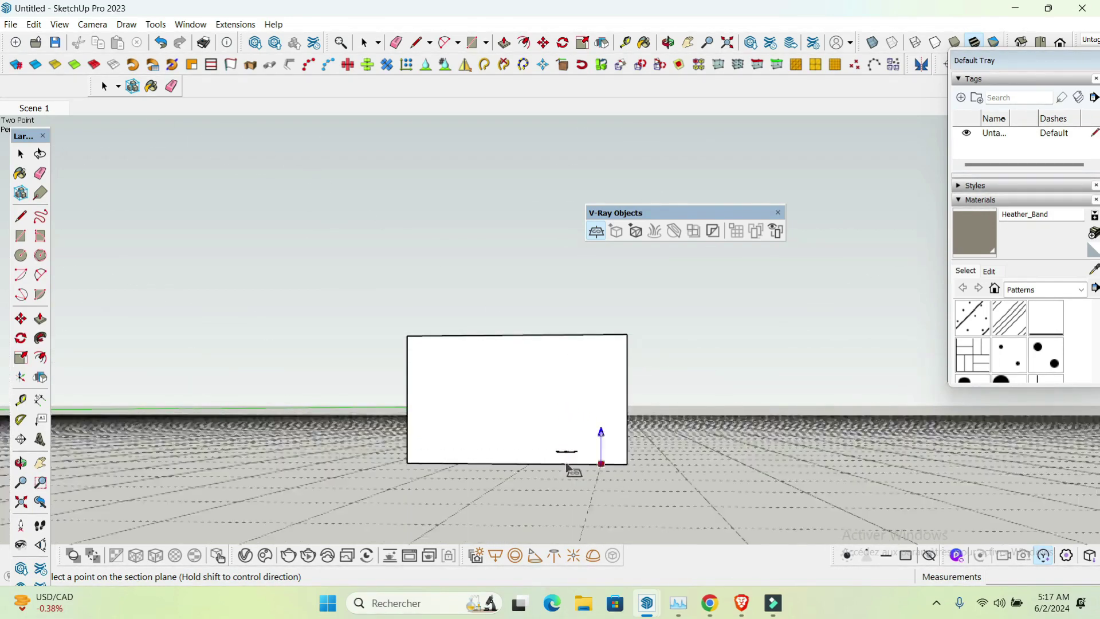
- Move the infinite plane about 168.6 cm out along the ground so its symbol sits in front of the box
click(20, 463)
drag(585, 393, 525, 435)
scroll(543, 370, down, 2)
scroll(527, 435, up, 8)
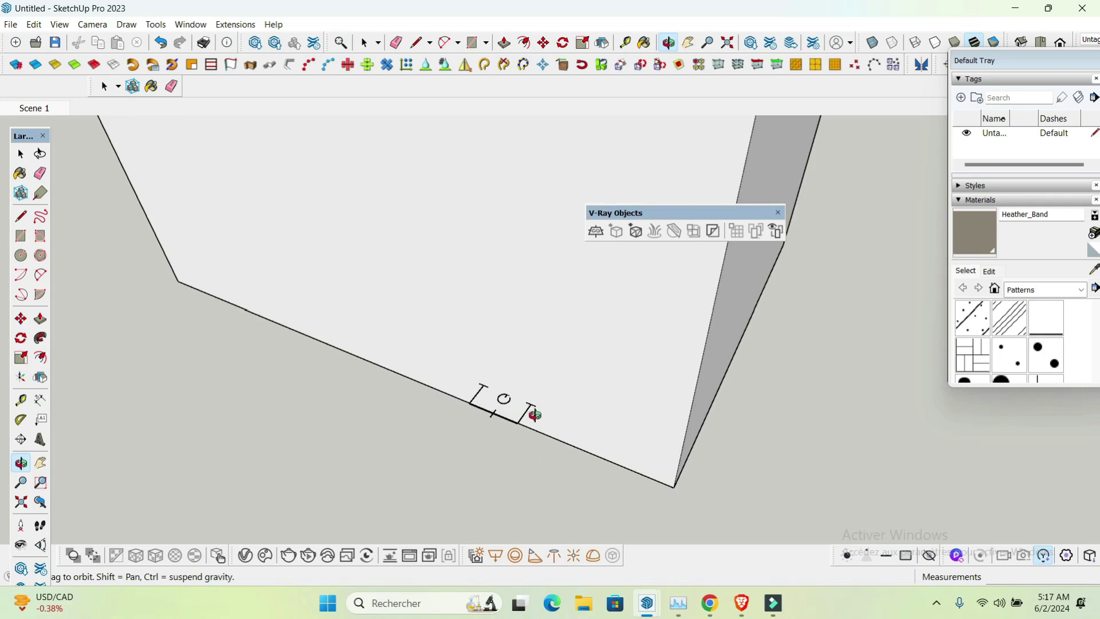
click(20, 159)
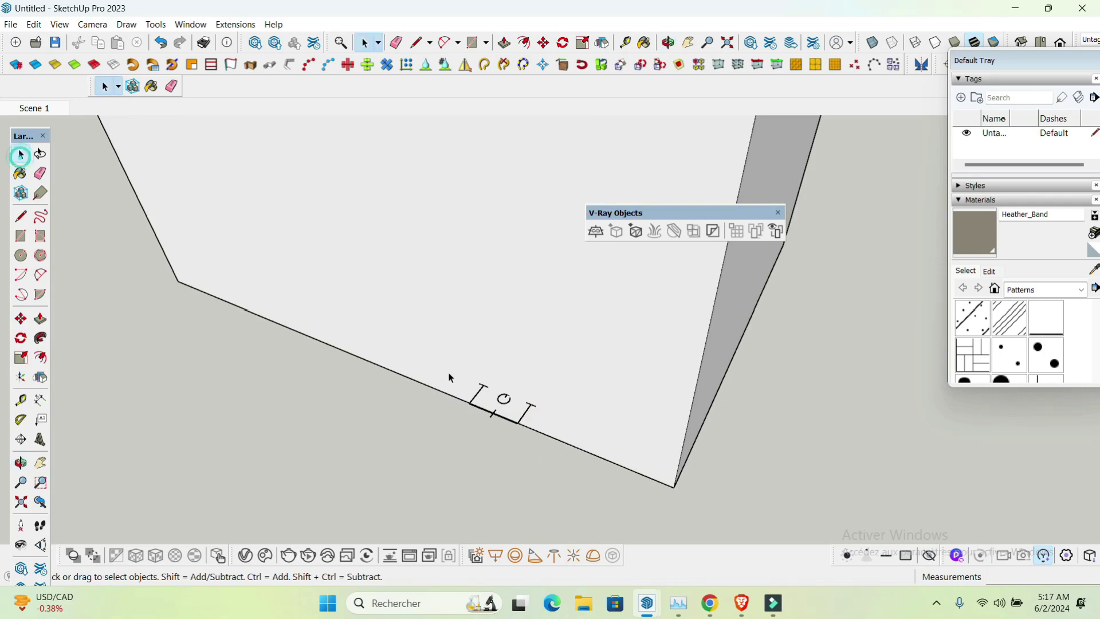
click(525, 419)
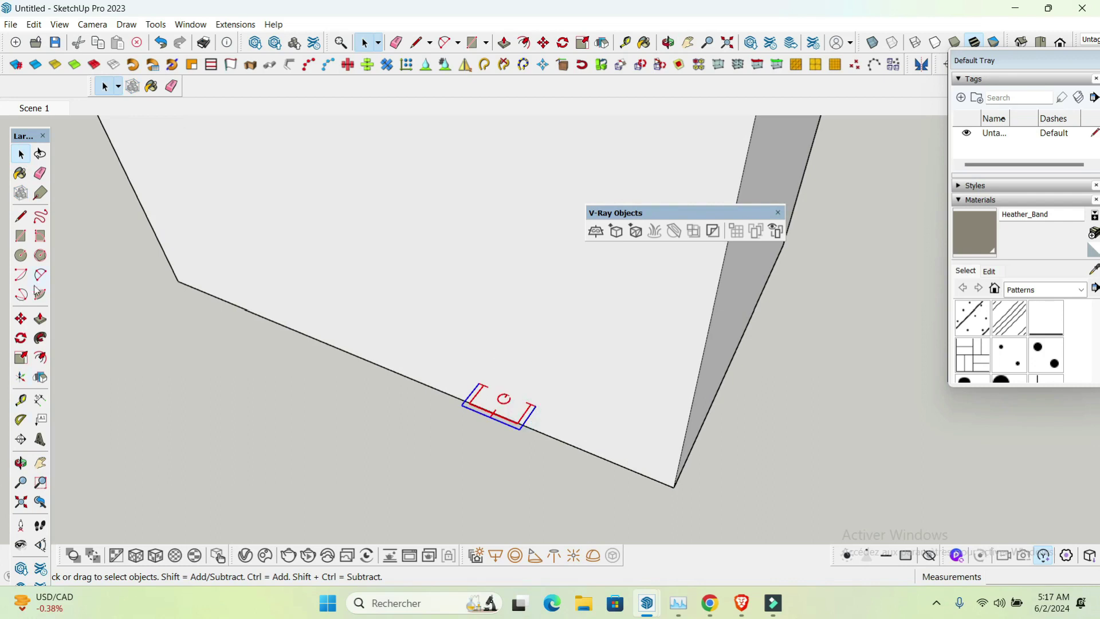
click(20, 319)
click(478, 414)
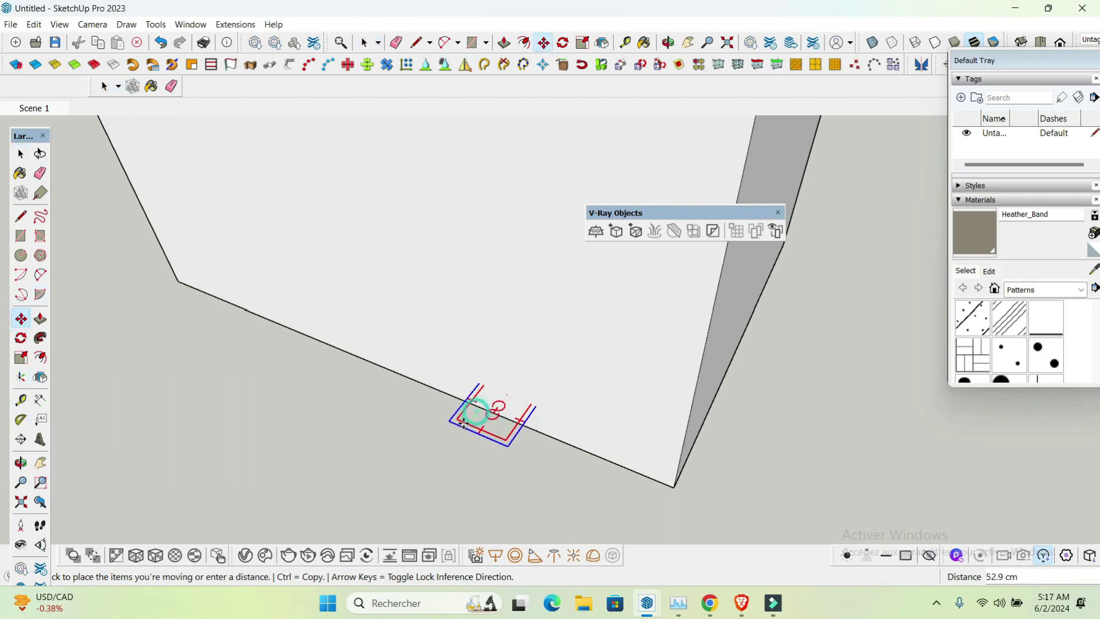
click(438, 467)
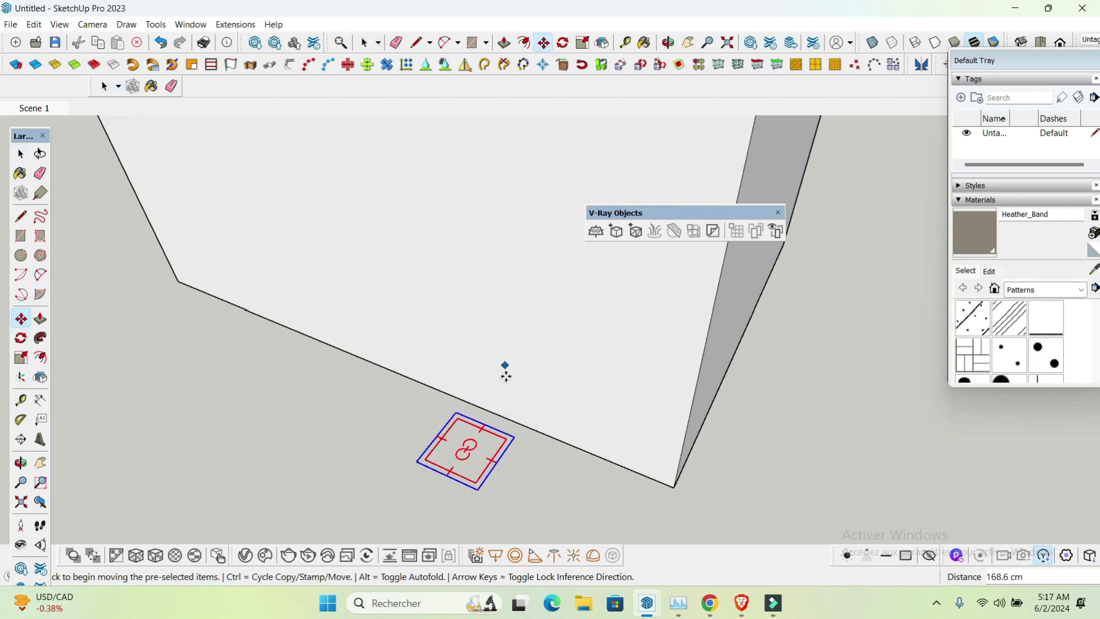
scroll(528, 357, down, 3)
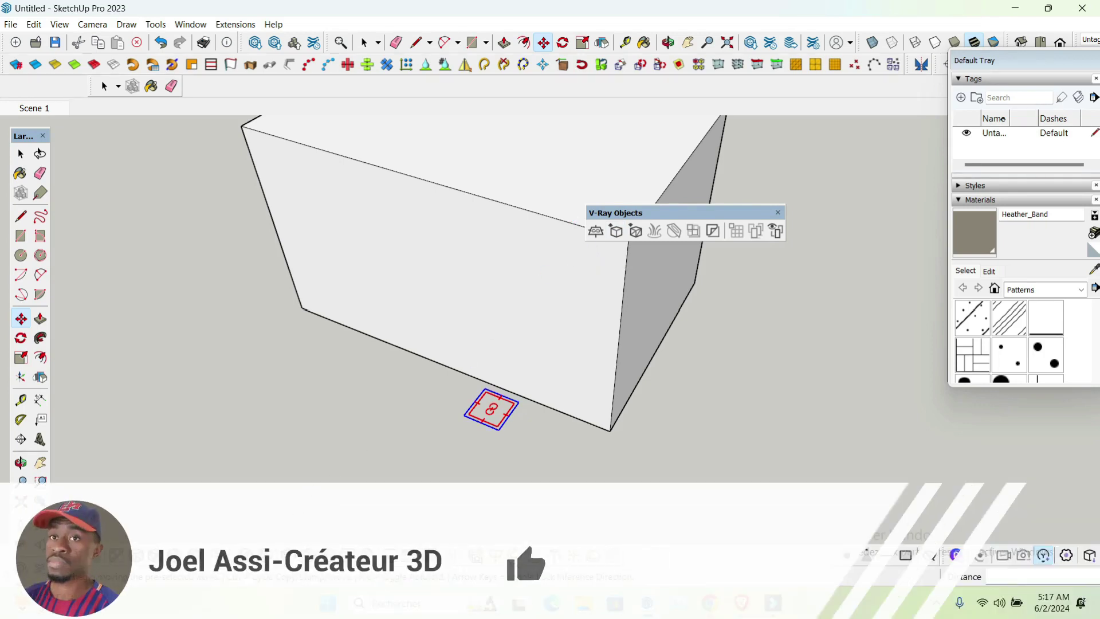
- Check the infinite plane among the geometries in the V-Ray Asset Editor, and minimize the editor
click(246, 555)
click(494, 90)
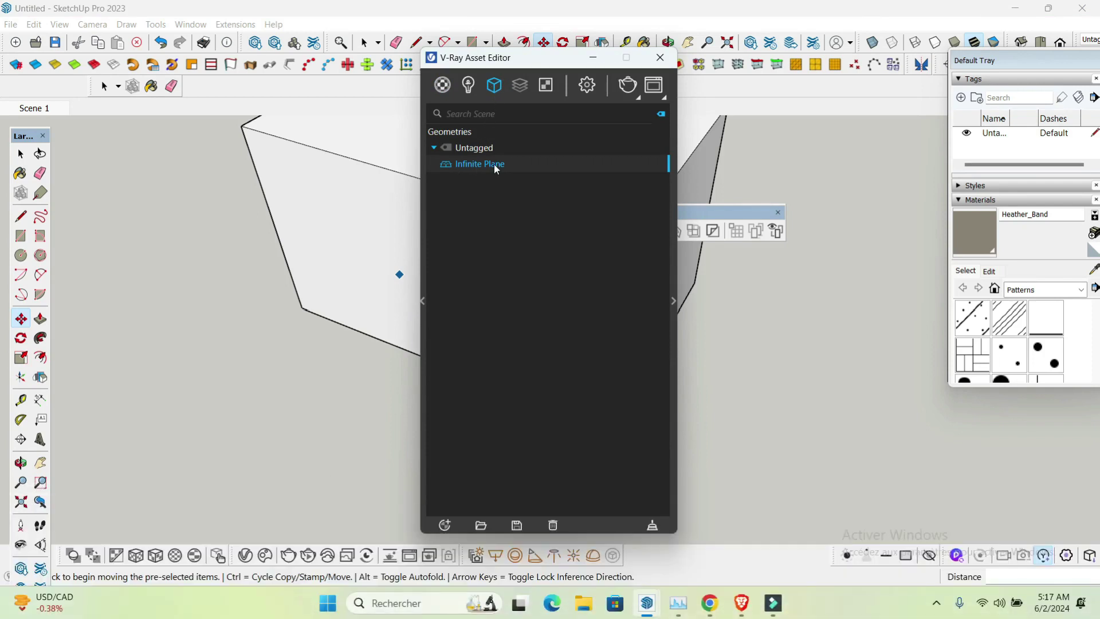
click(592, 60)
scroll(624, 182, down, 4)
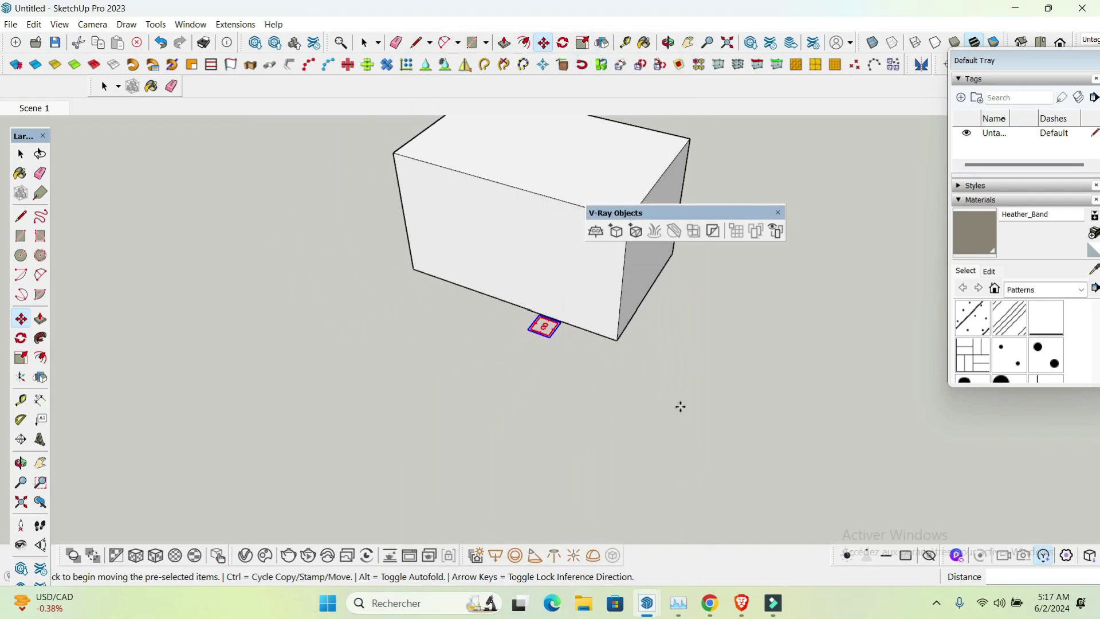
- Open the Chaos Cosmos library and view the details of the Date Palm 001 Spring asset
click(265, 555)
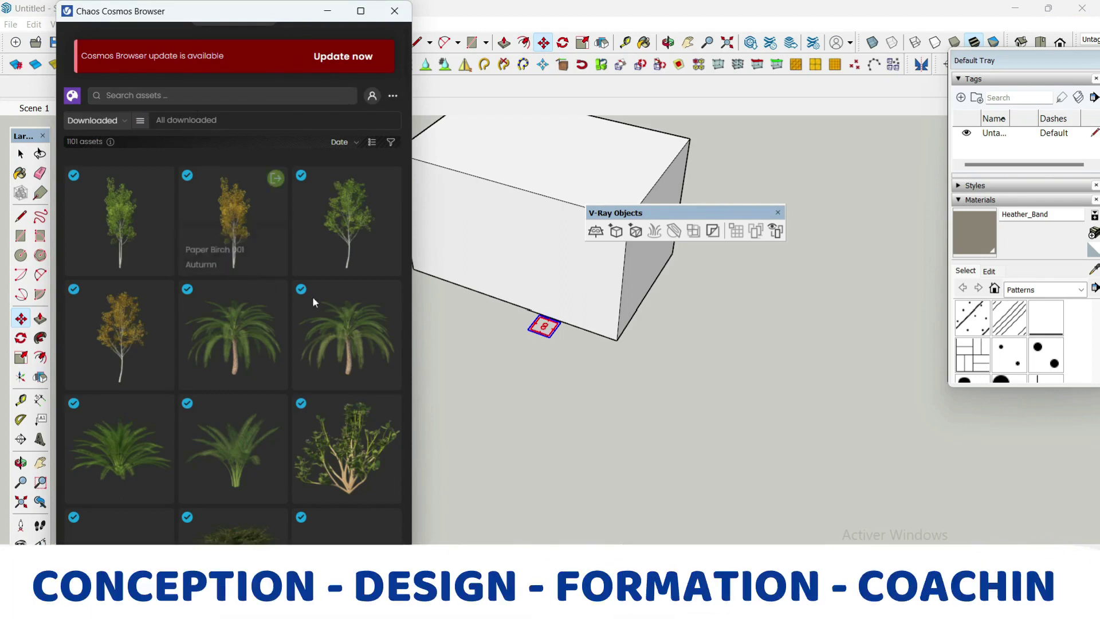
scroll(279, 341, down, 1)
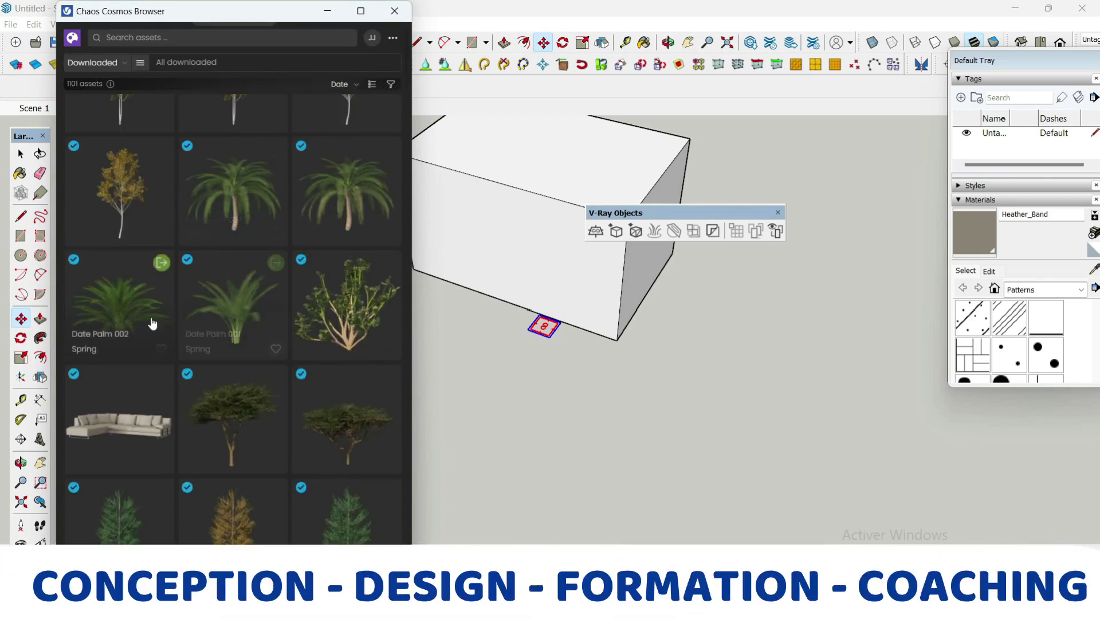
click(227, 304)
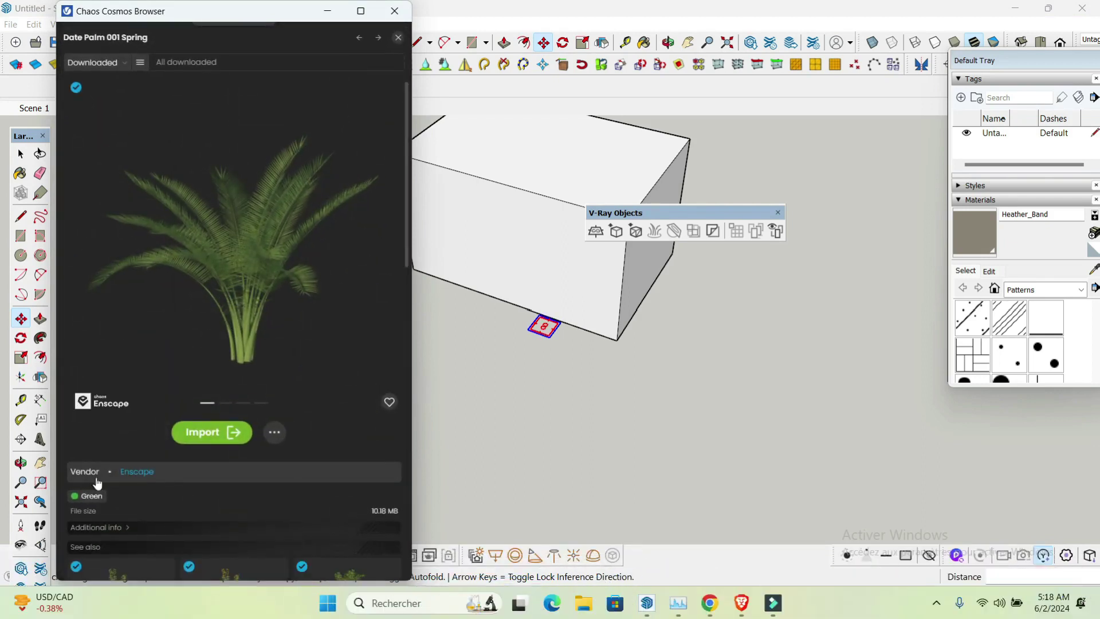
click(397, 39)
- Search the downloaded Chaos Cosmos assets for water
click(153, 95)
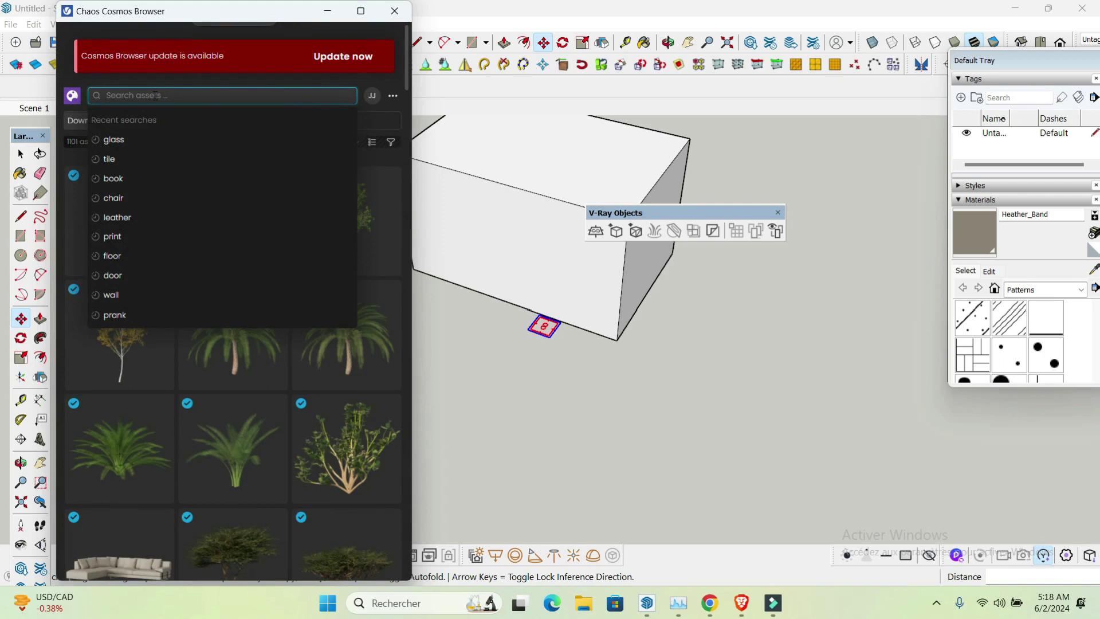
text(wo)
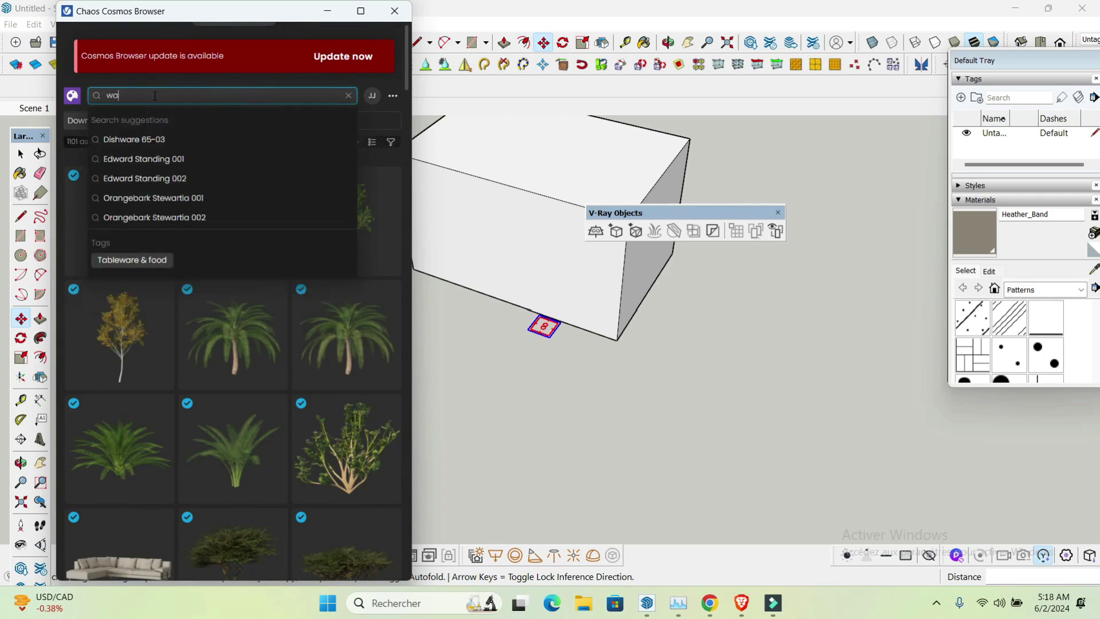
key(Return)
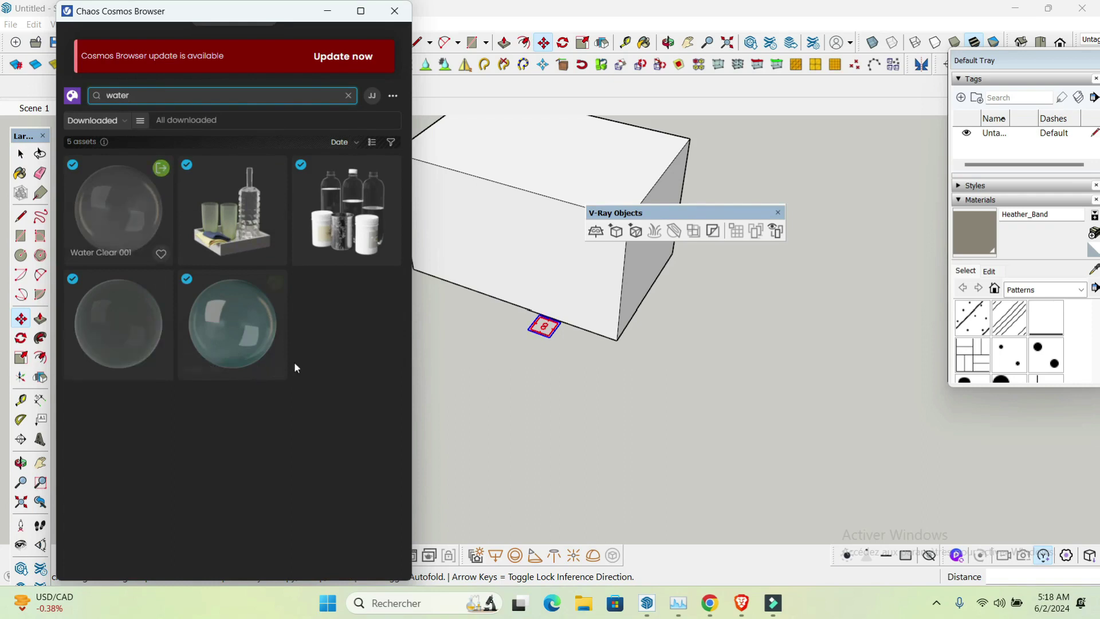
- Replace the Chaos Cosmos search term with glass and run the search
click(136, 97)
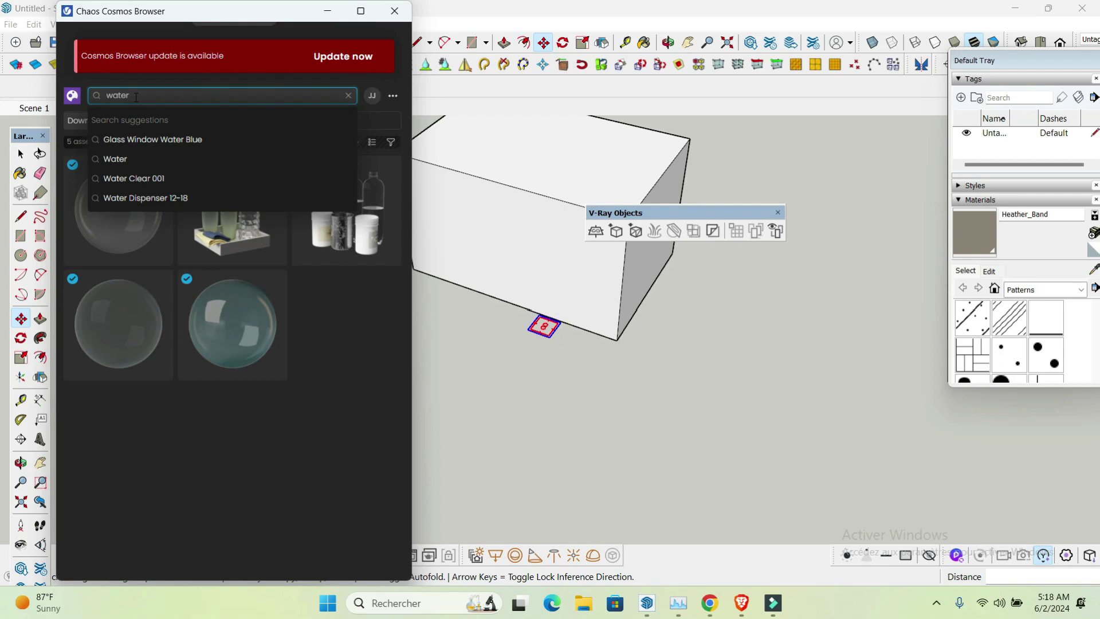
key(BackSpace)
key(BackSpace)
text(glass)
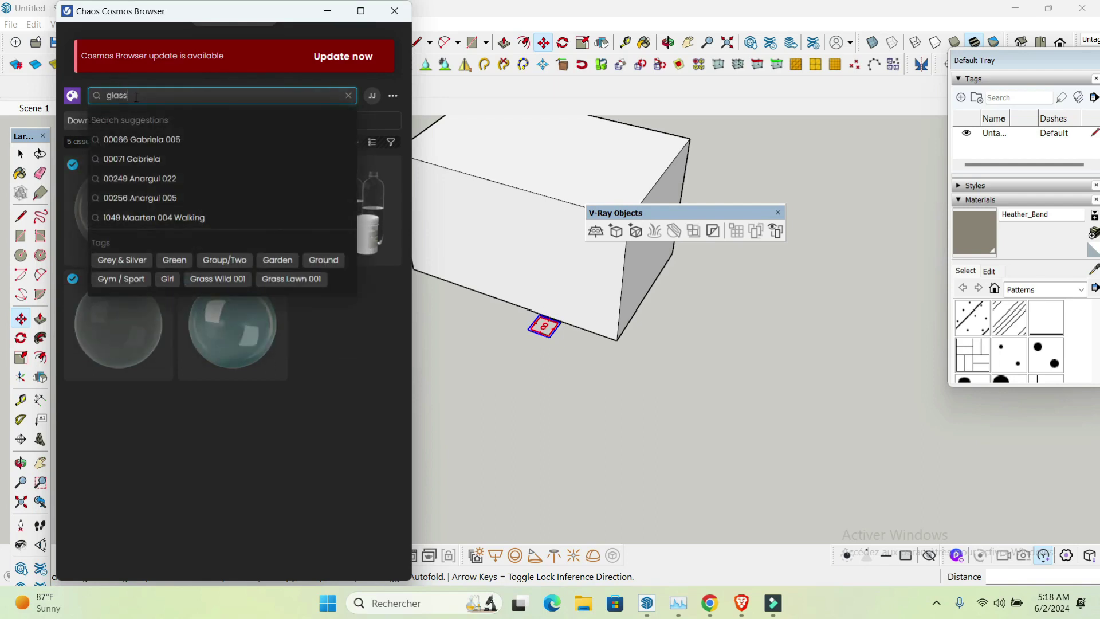
key(Return)
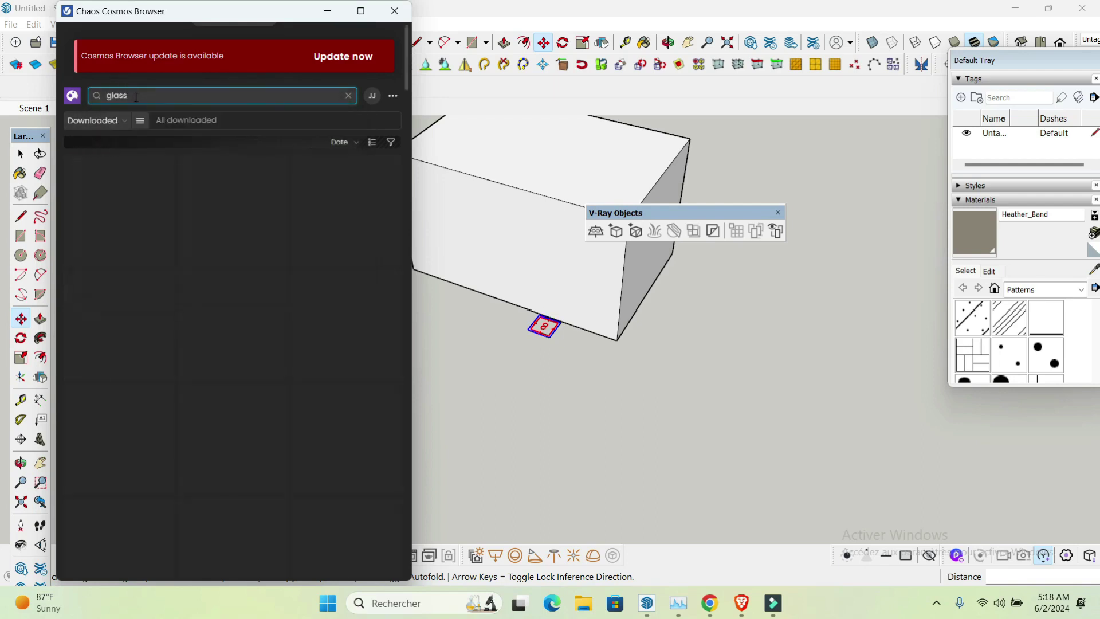
- Import the Glass Tinted Black material from the glass assets and minimize the Chaos Cosmos browser
scroll(272, 383, down, 1)
scroll(272, 383, down, 10)
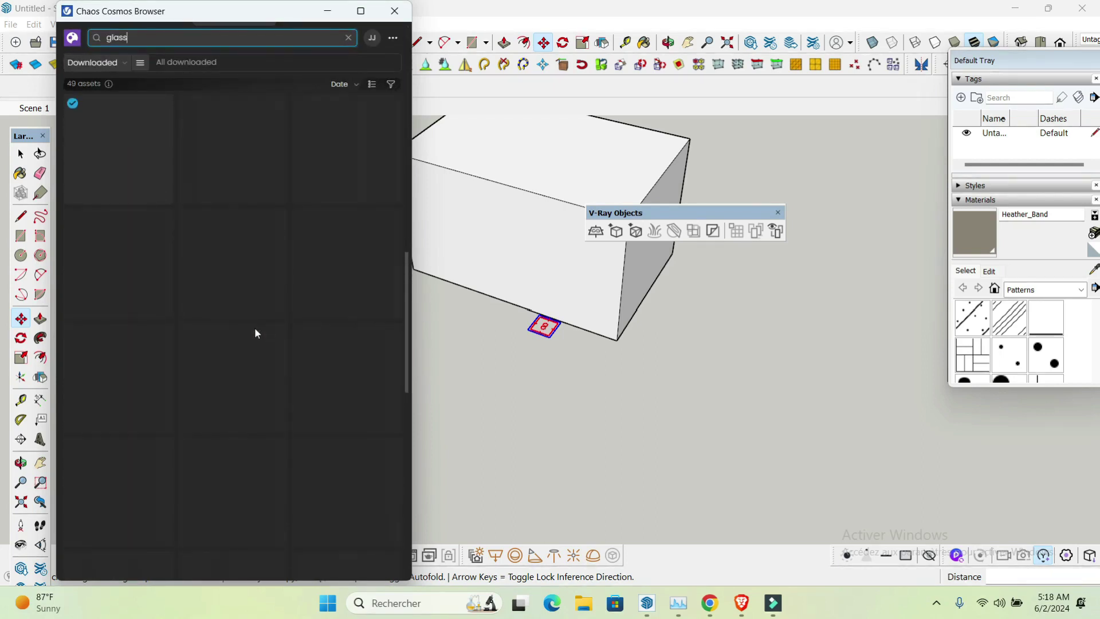
scroll(259, 335, down, 10)
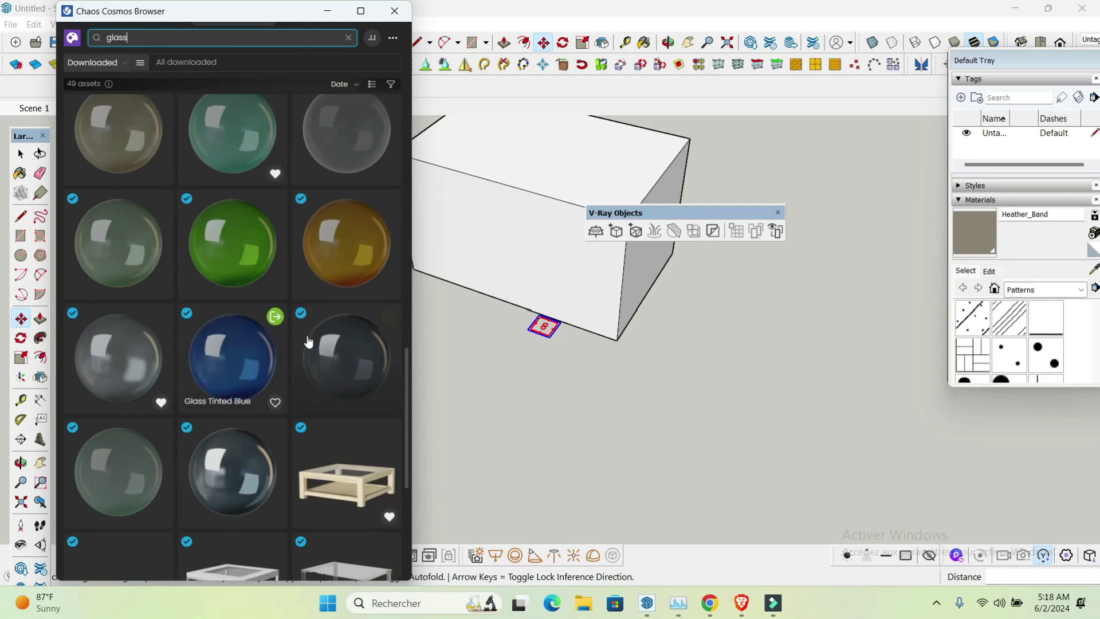
scroll(257, 340, down, 5)
scroll(256, 284, up, 15)
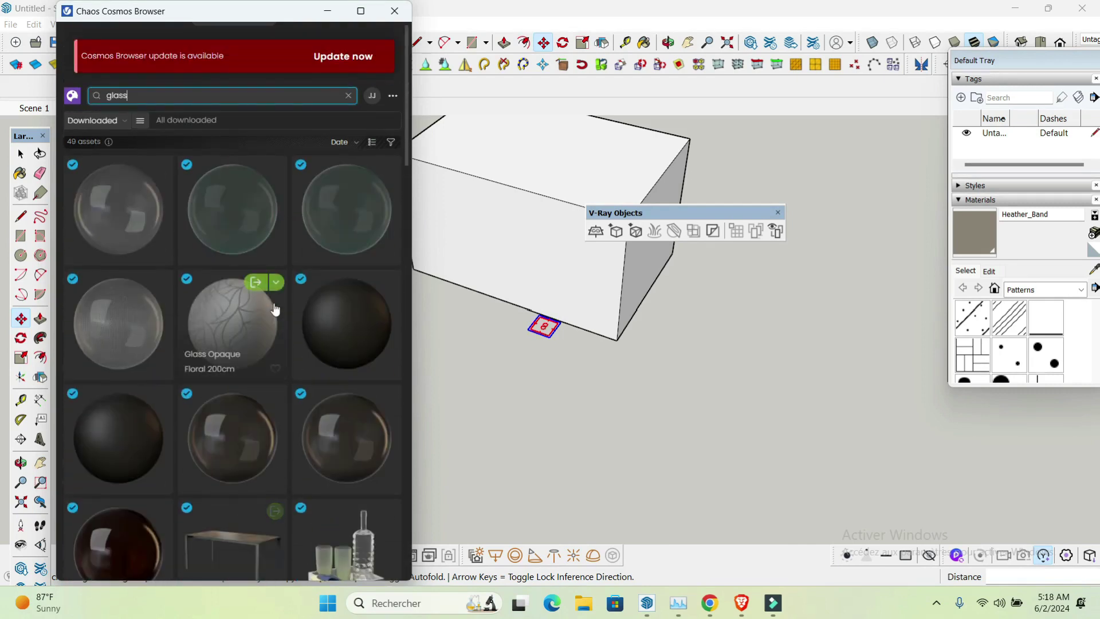
scroll(275, 301, down, 8)
scroll(275, 298, down, 6)
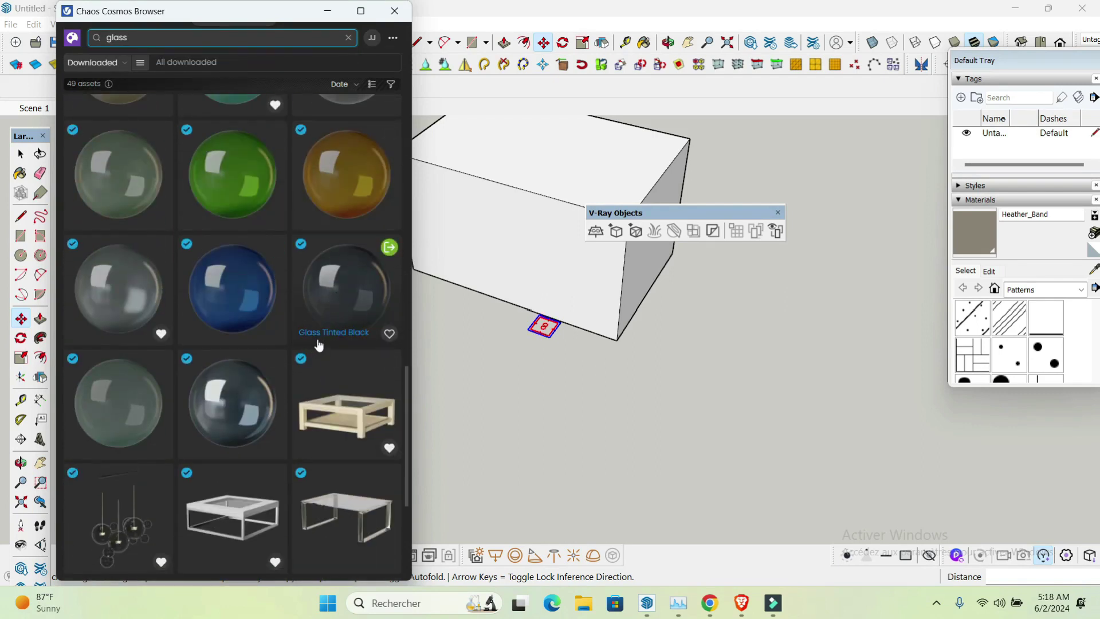
click(389, 248)
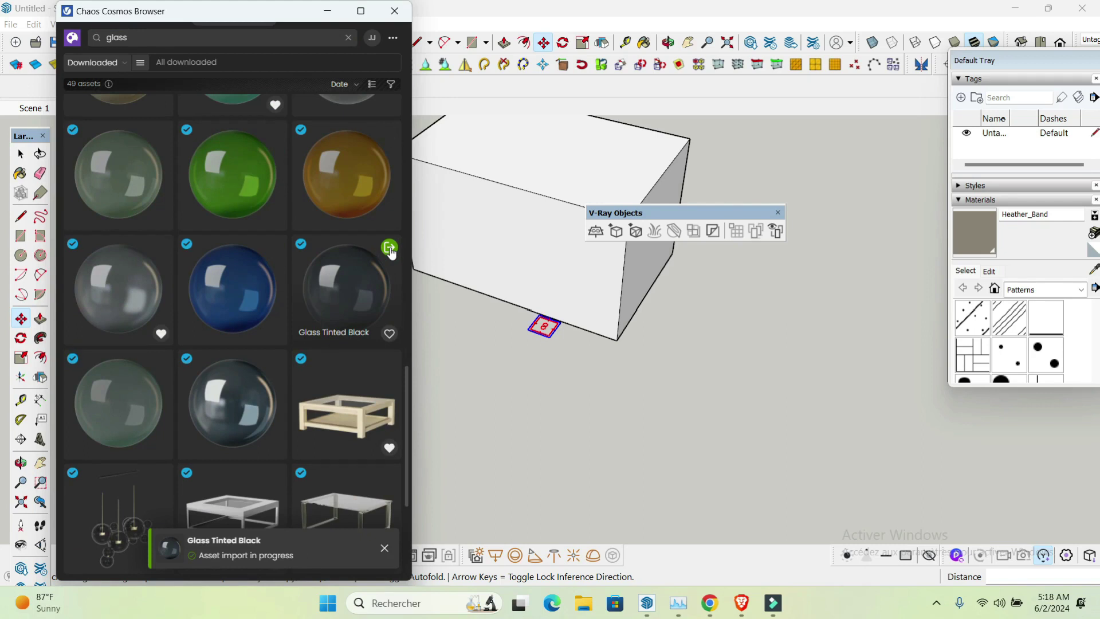
click(328, 11)
- Filter the V-Ray Asset Editor's materials by GLASS and select Glass Tinted Black in the Untagged group
click(245, 556)
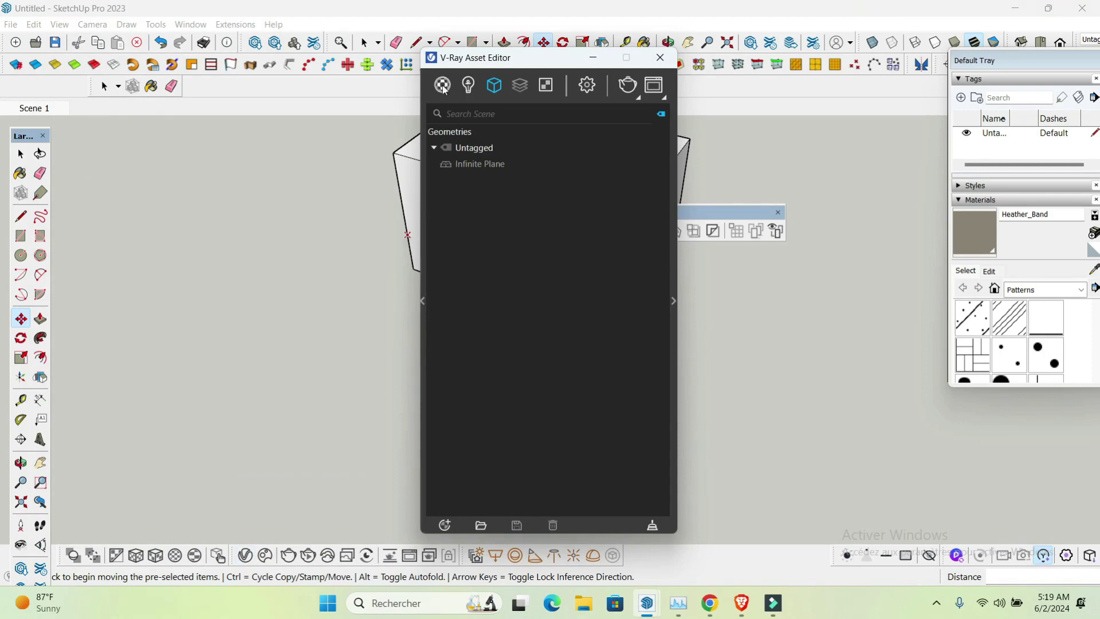
click(443, 87)
click(466, 122)
click(459, 116)
click(465, 110)
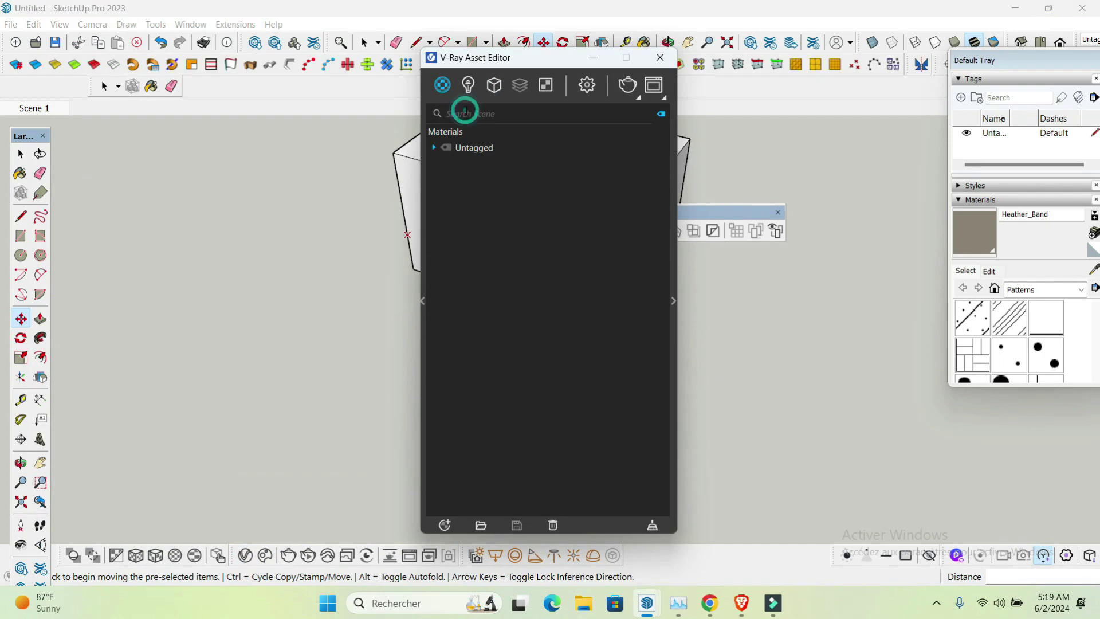
text(GLASS)
click(435, 148)
click(481, 165)
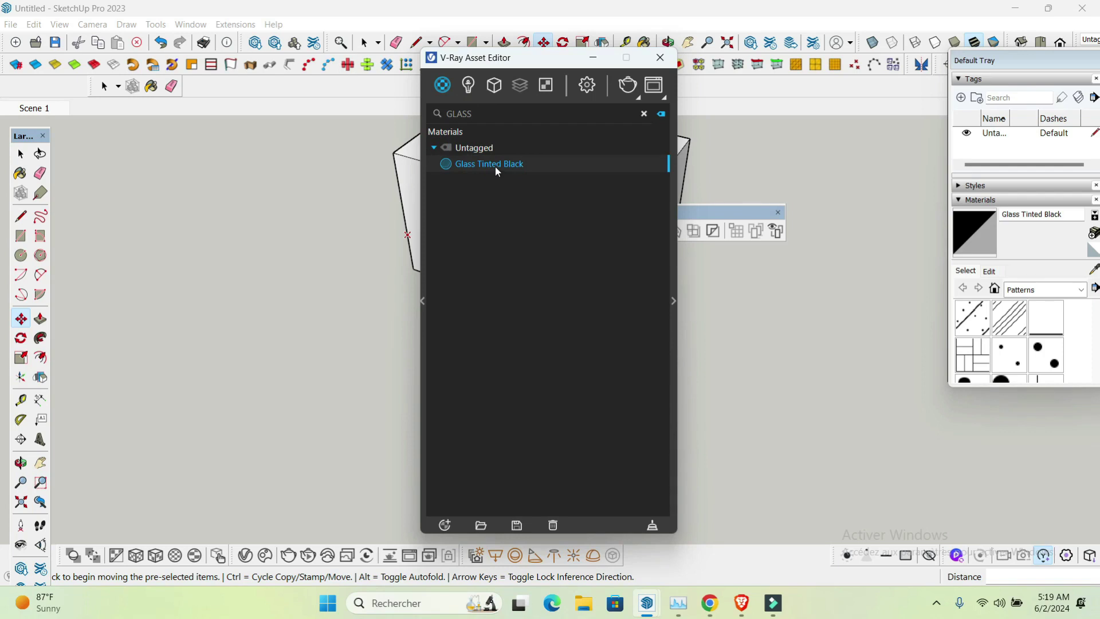
- Select the infinite plane at the box's base and apply the Glass Tinted Black material to the active layer
drag(503, 62, 259, 106)
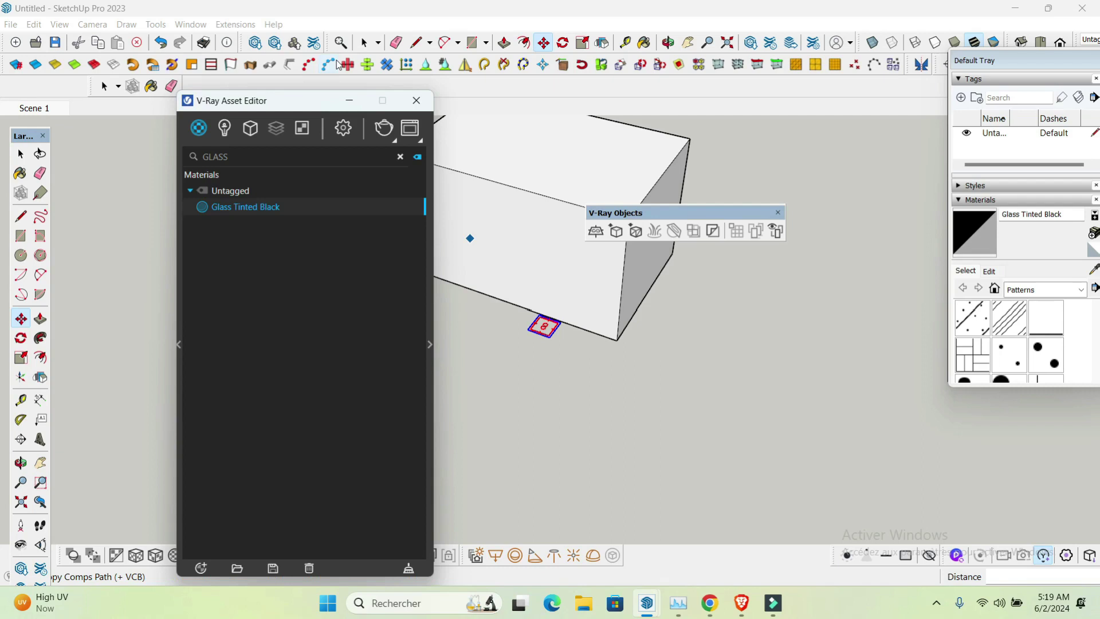
click(21, 153)
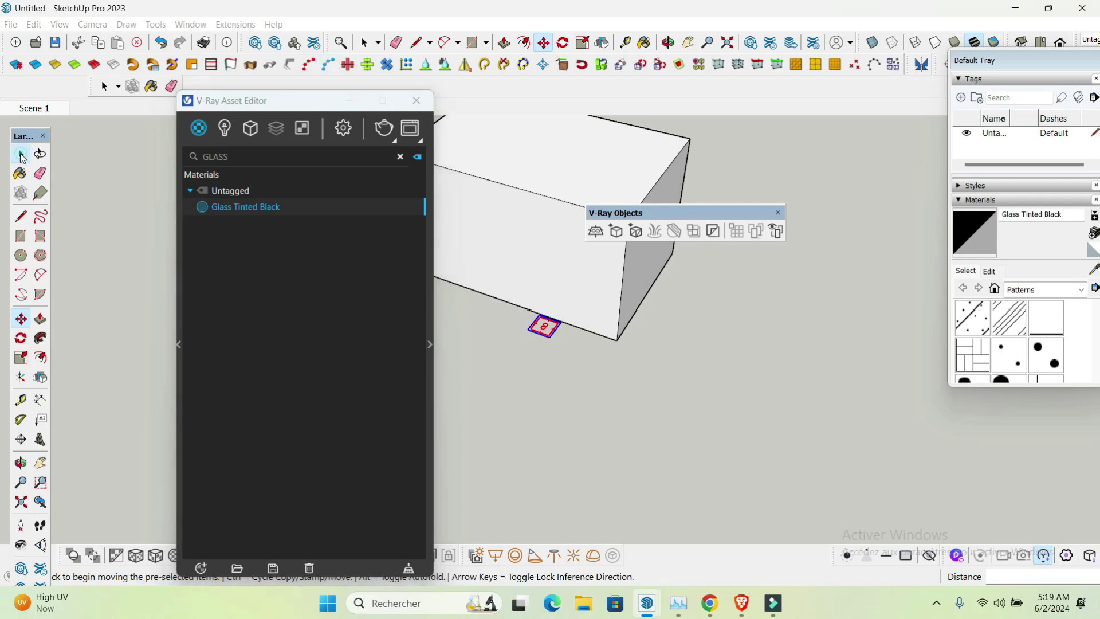
click(565, 355)
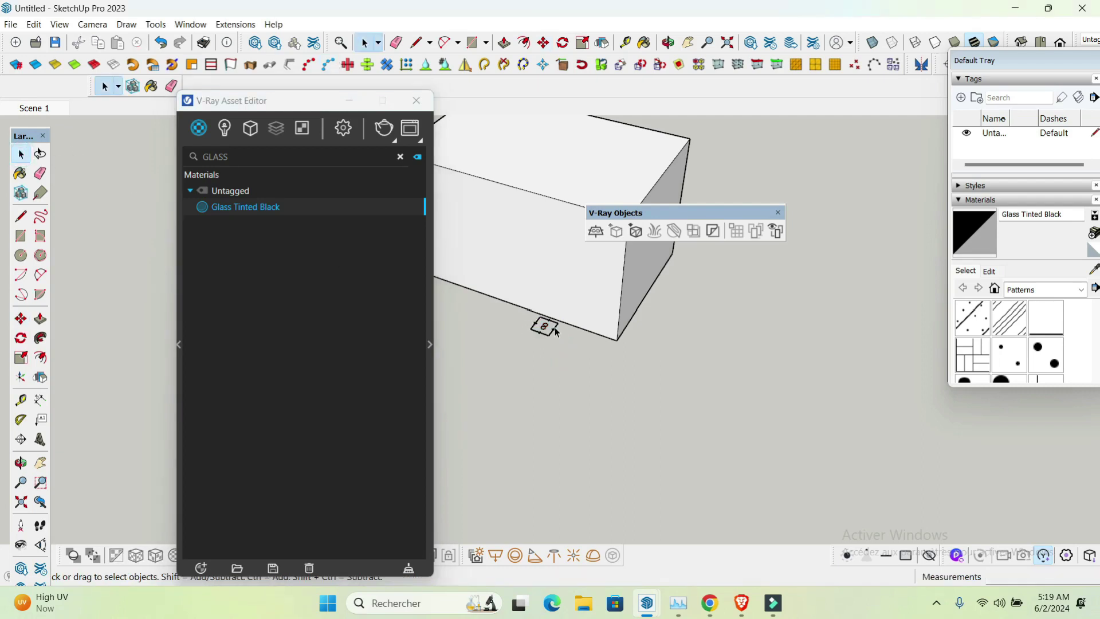
scroll(545, 328, up, 5)
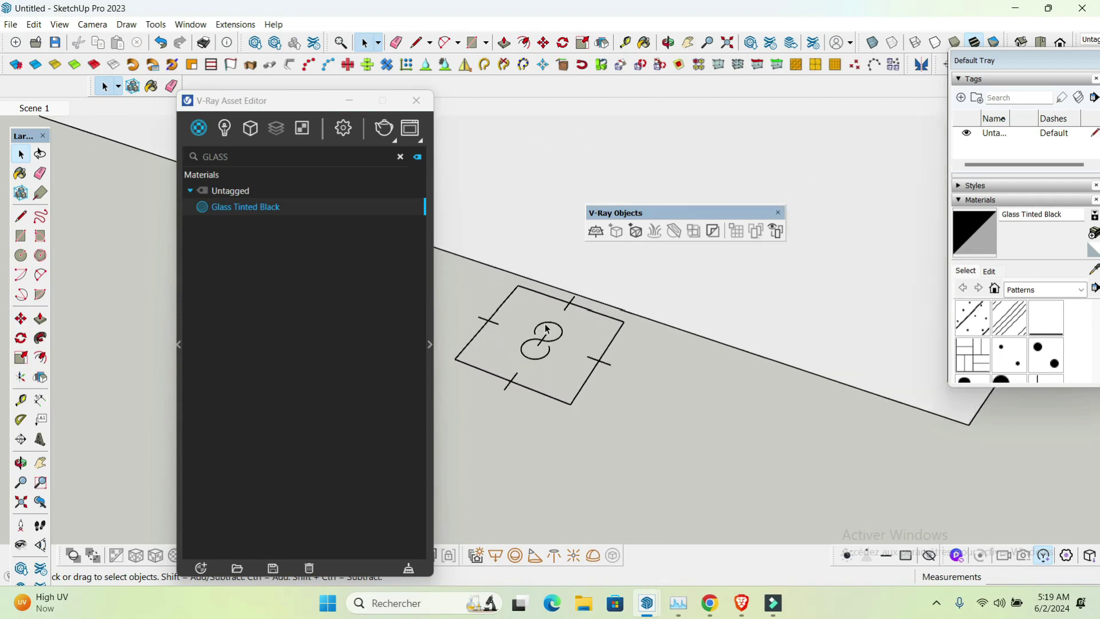
click(560, 402)
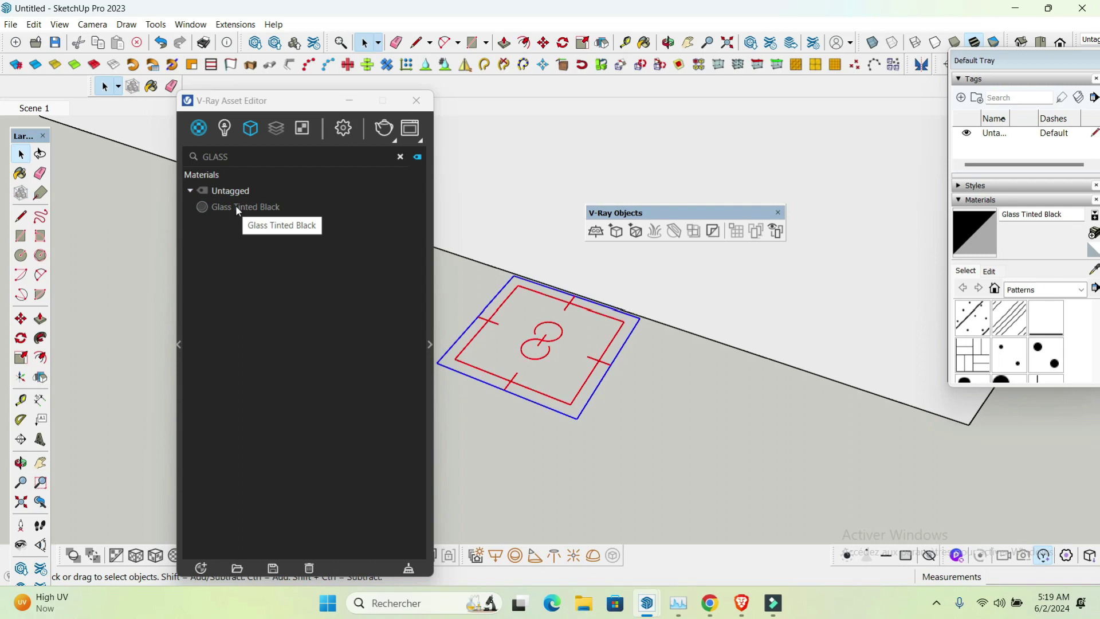
click(261, 208)
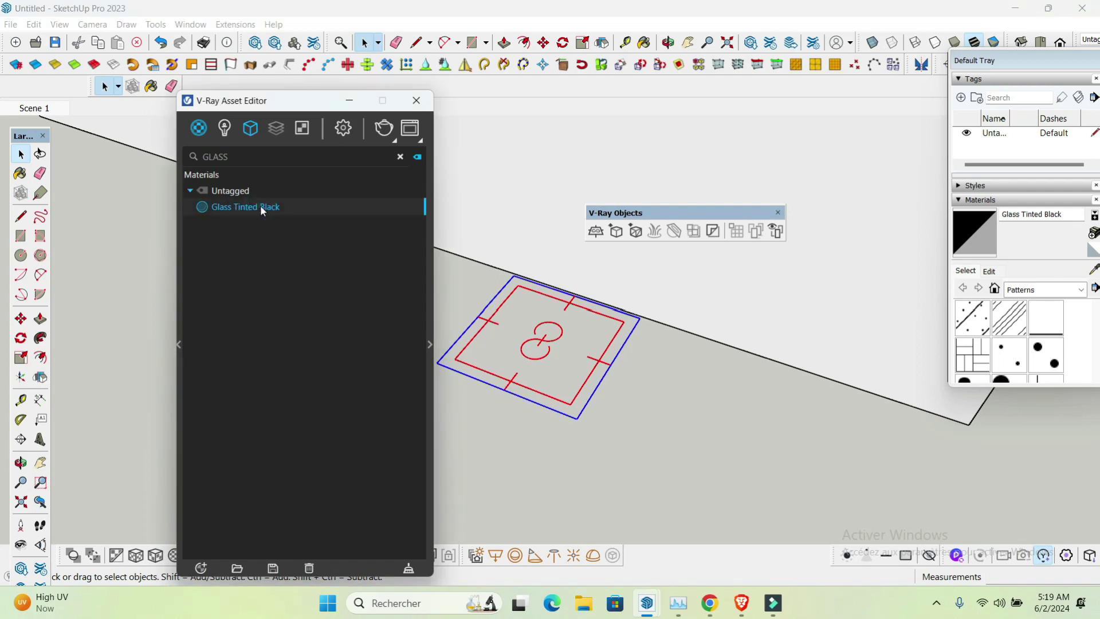
right_click(262, 210)
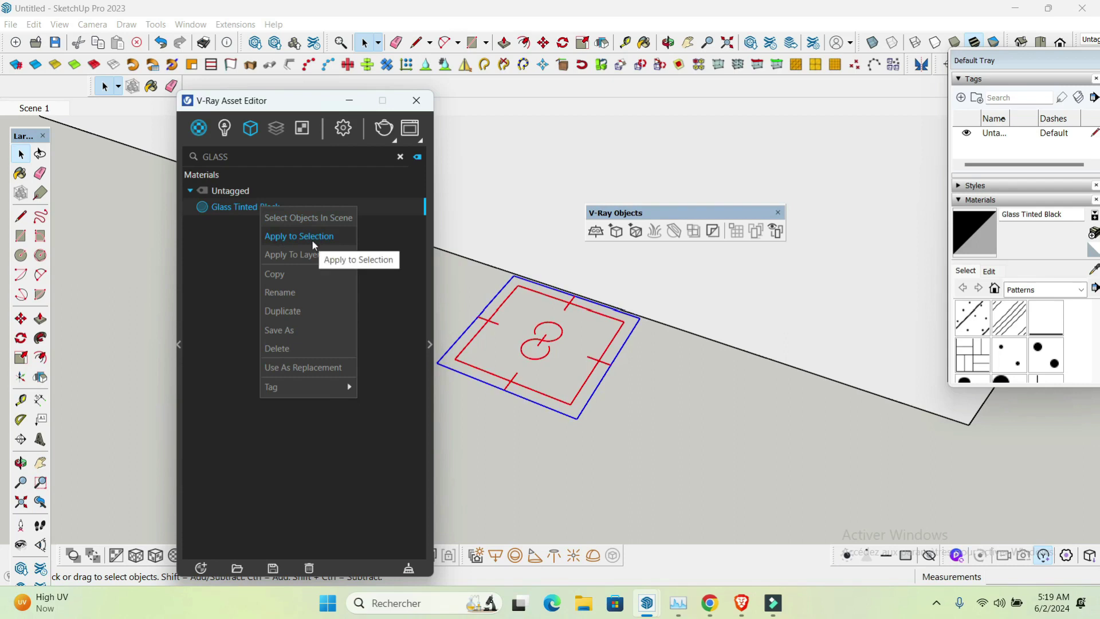
mouse_move(295, 255)
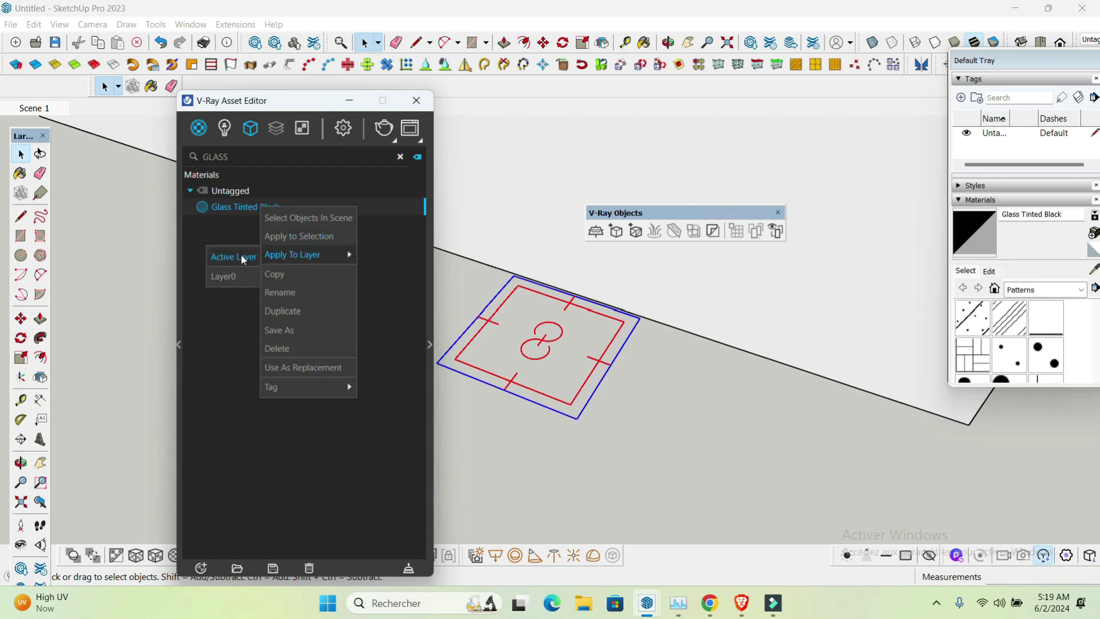
click(243, 258)
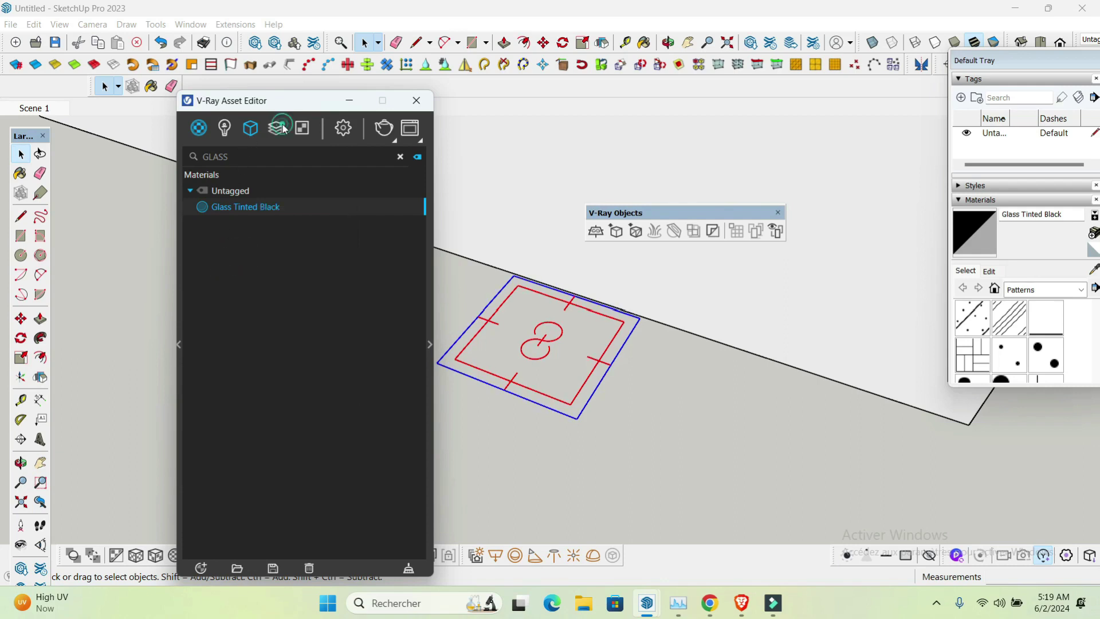
- Clear the GLASS filter in the V-Ray geometries list and inspect the Infinite Plane's settings
click(251, 130)
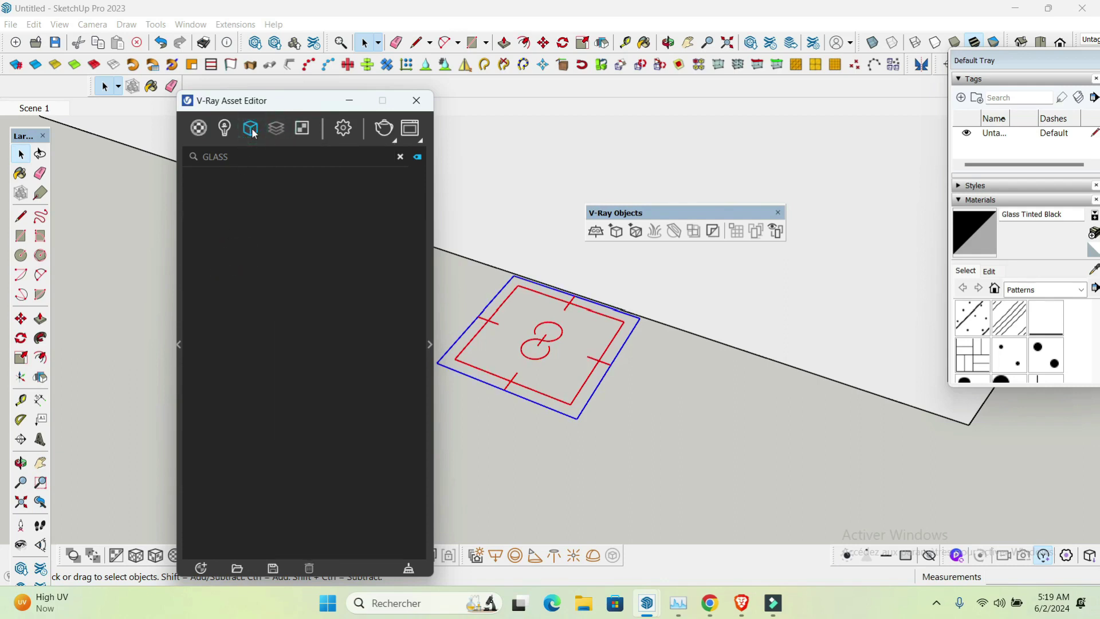
click(279, 157)
key(BackSpace)
key(BackSpace)
key(BackSpace)
key(BackSpace)
key(BackSpace)
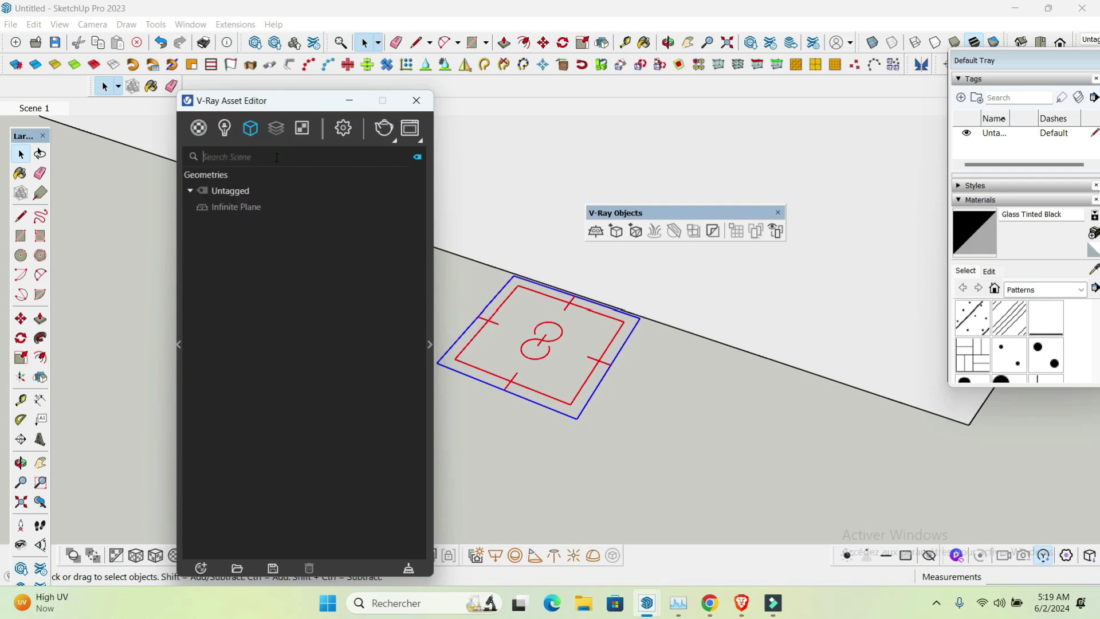
mouse_move(279, 132)
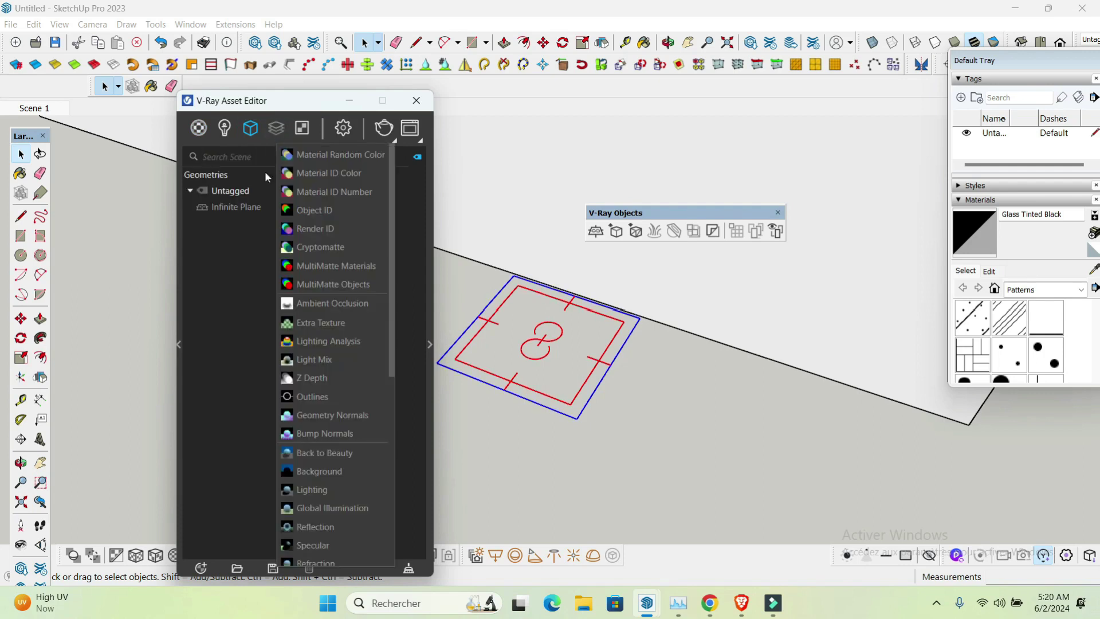
click(246, 207)
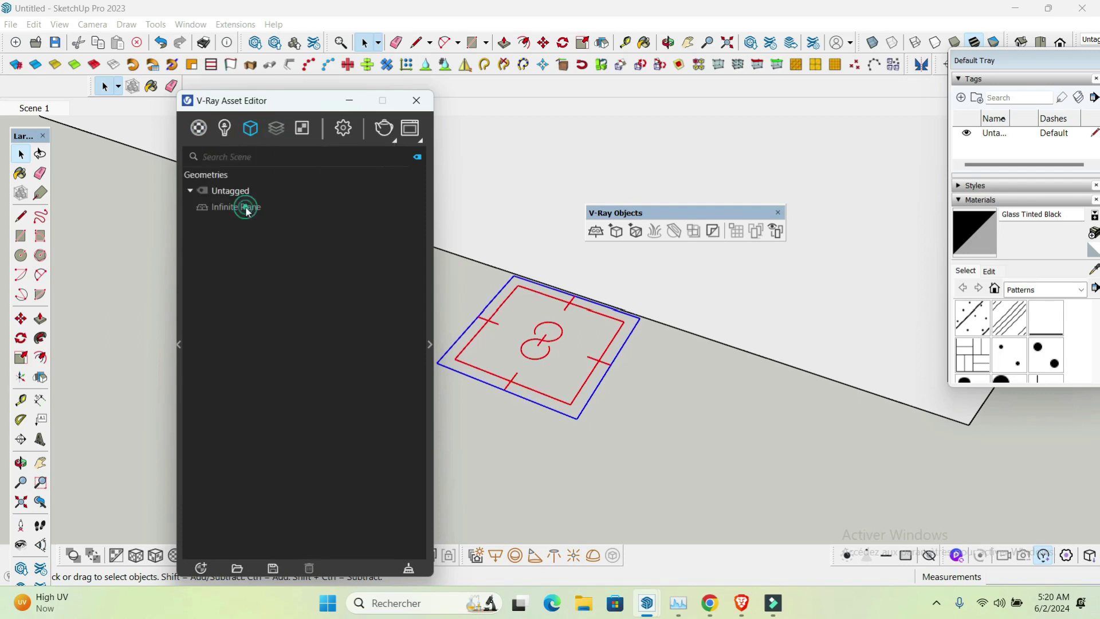
click(431, 345)
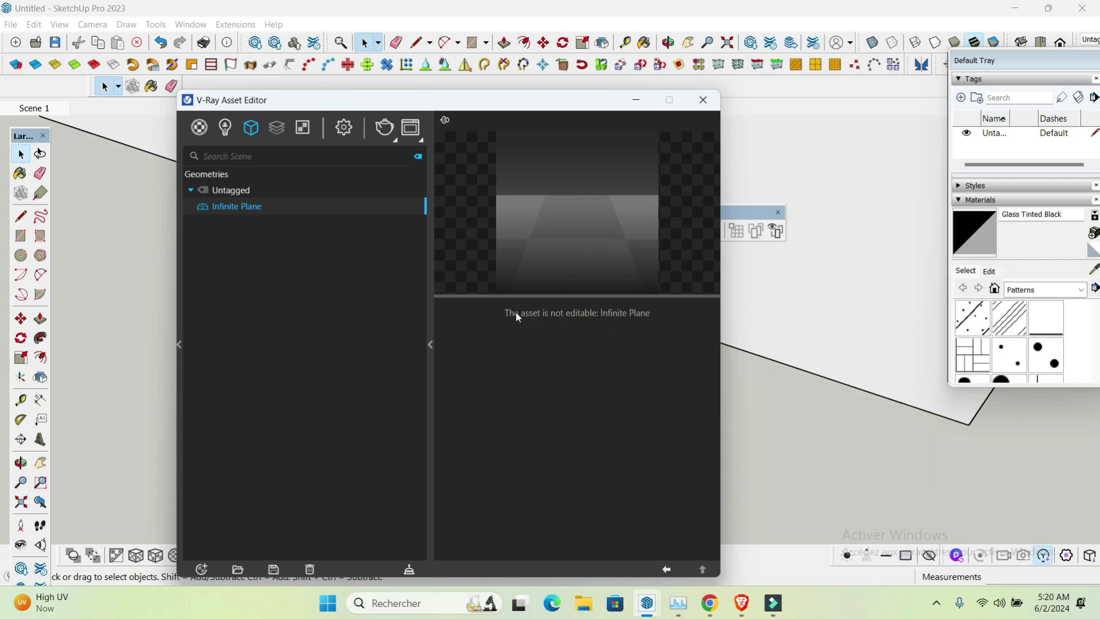
drag(545, 108, 319, 132)
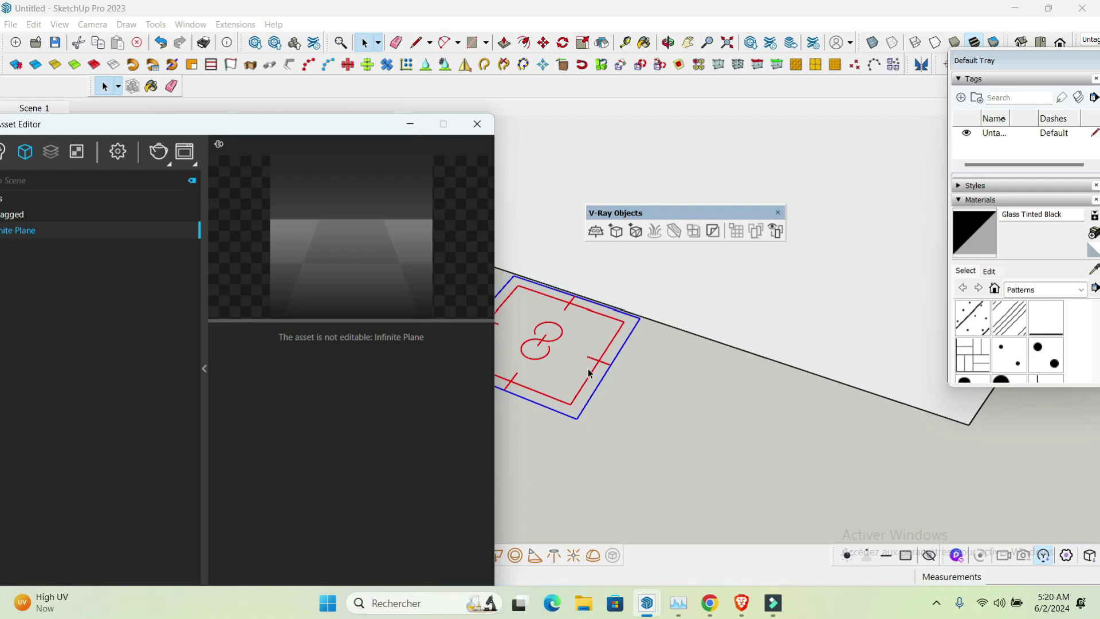
drag(206, 133, 487, 136)
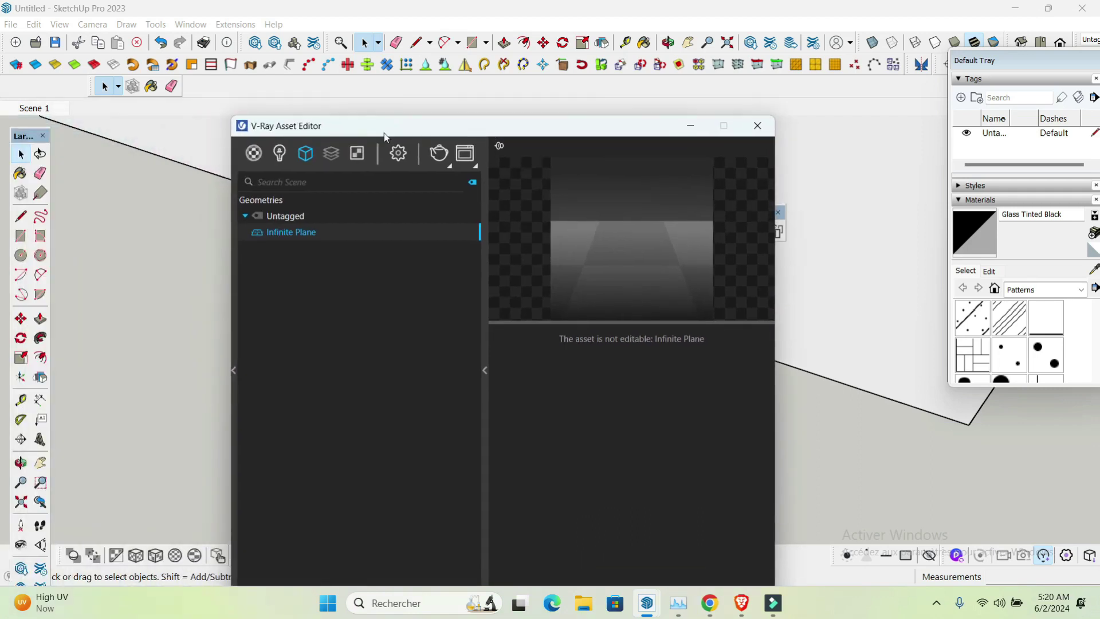
- Filter the V-Ray materials by GL, apply Glass Tinted Black to the selected infinite plane, and minimize the V-Ray Asset Editor
click(253, 152)
click(280, 182)
text(GL)
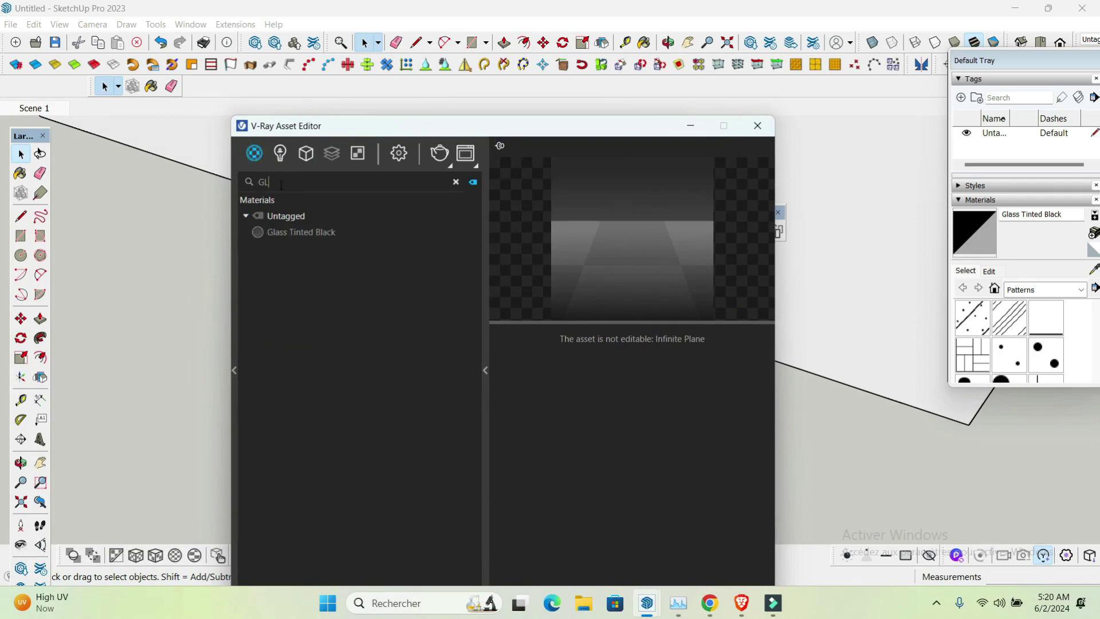
click(297, 233)
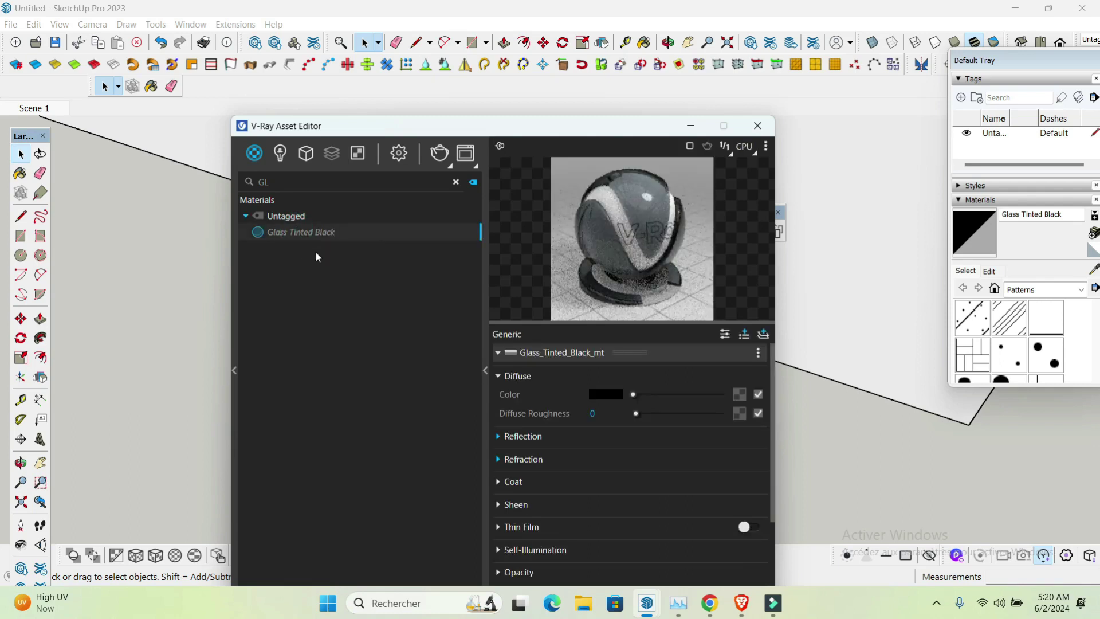
right_click(325, 231)
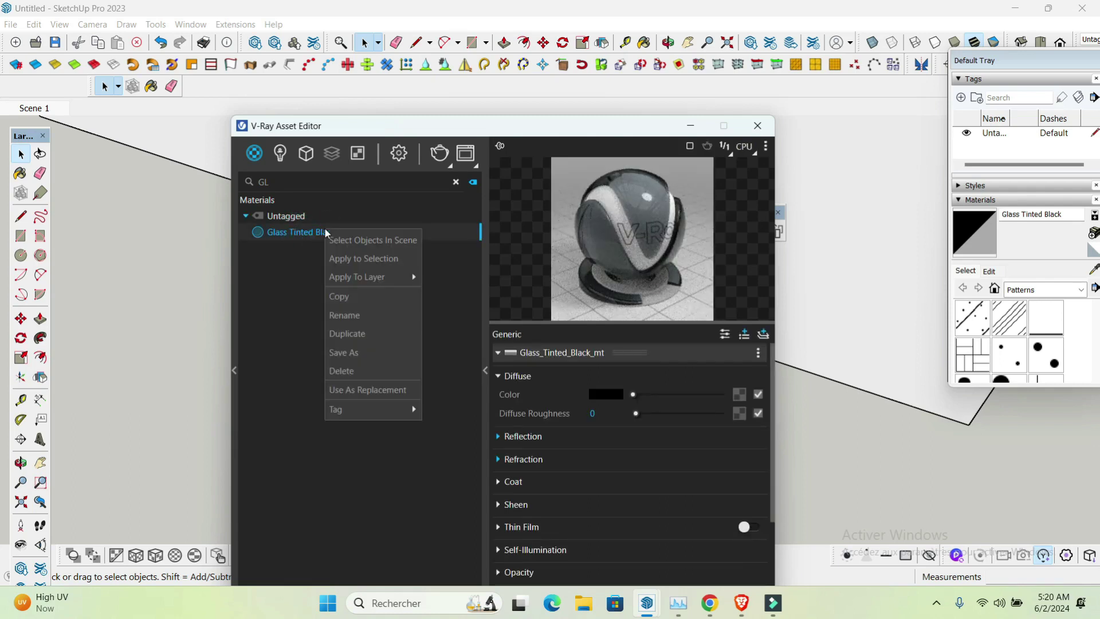
click(363, 263)
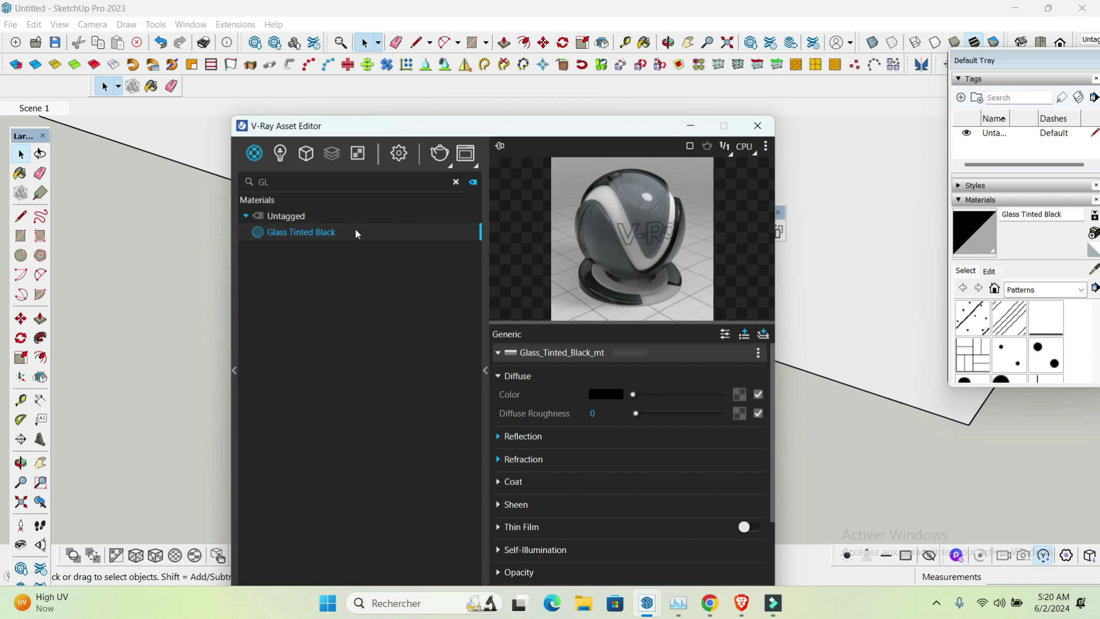
click(701, 126)
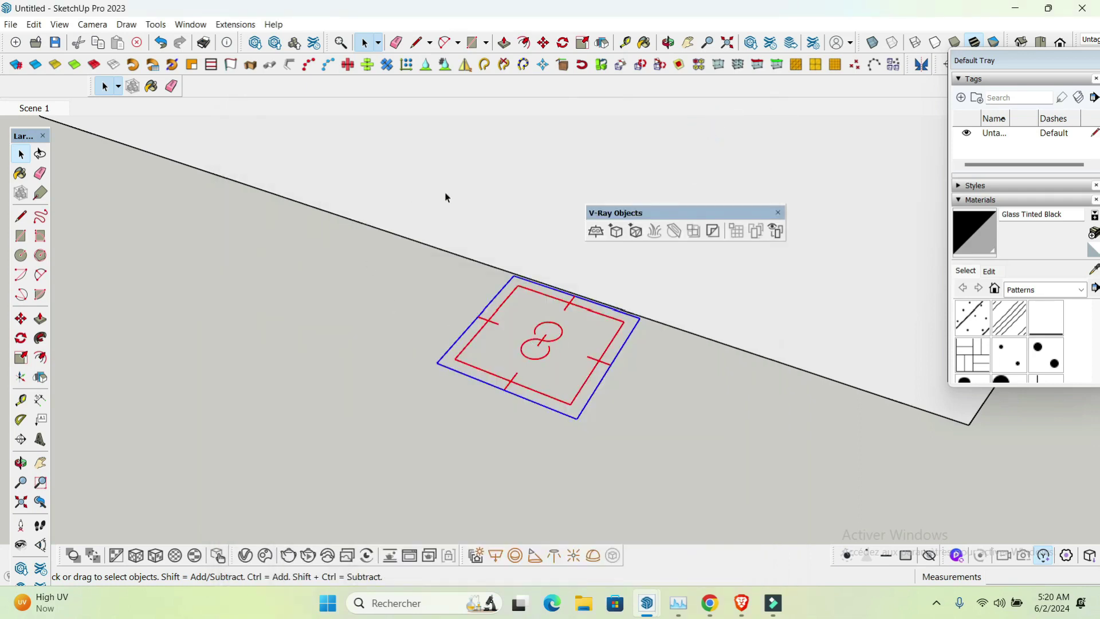
- Return to the Scene 1 view and render it in the V-Ray Frame Buffer
click(35, 111)
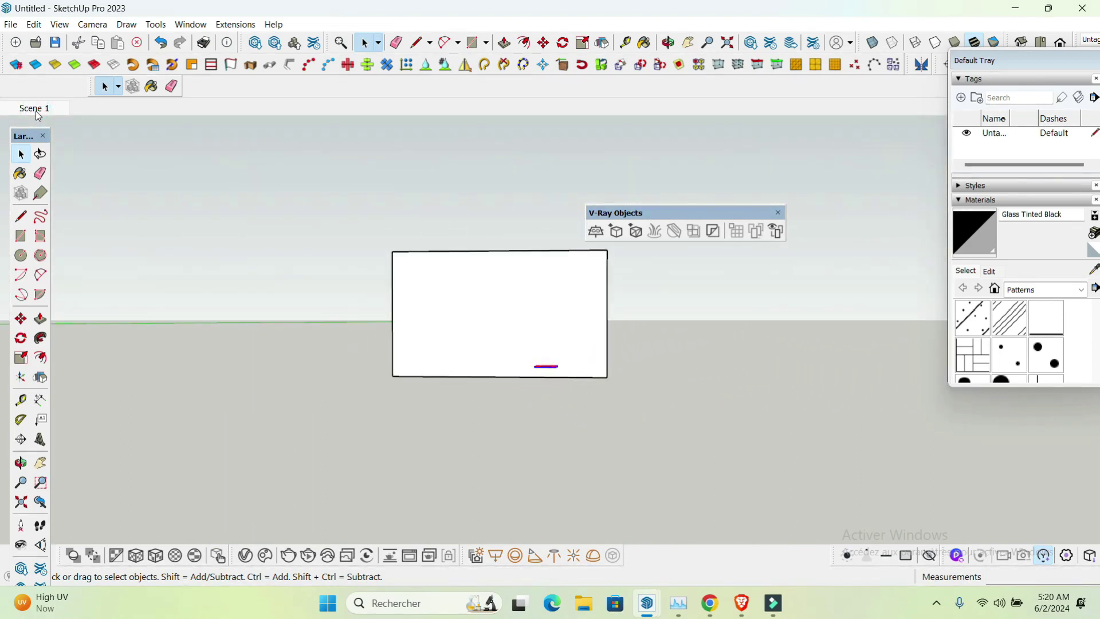
click(409, 556)
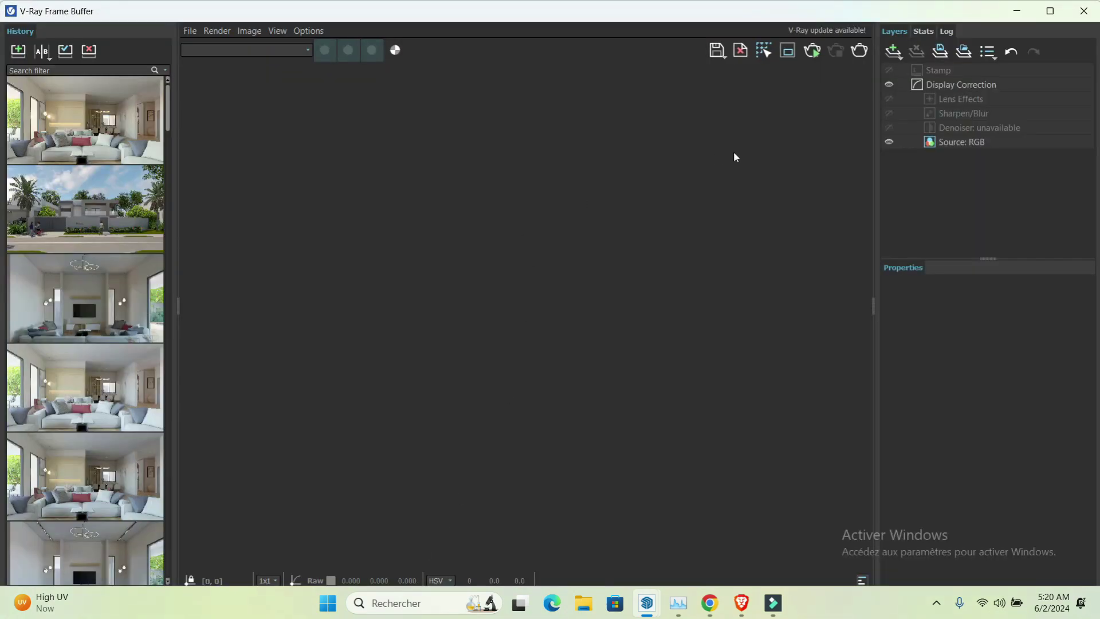
click(860, 51)
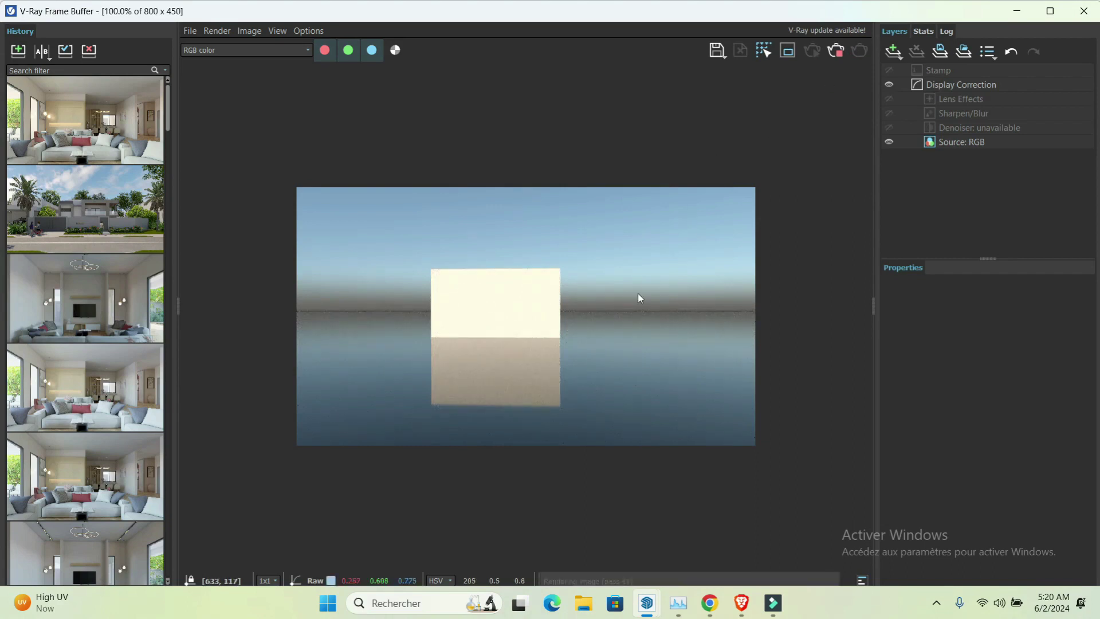
- Examine the rendered box and its reflection in the infinite plane up close
scroll(507, 367, up, 2)
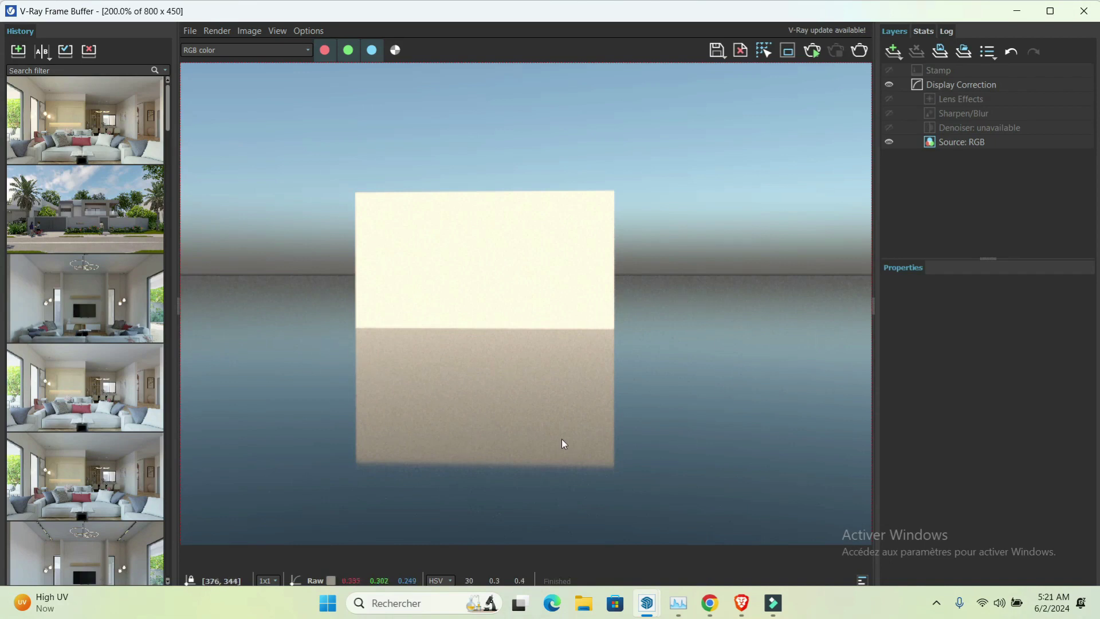
scroll(550, 396, up, 2)
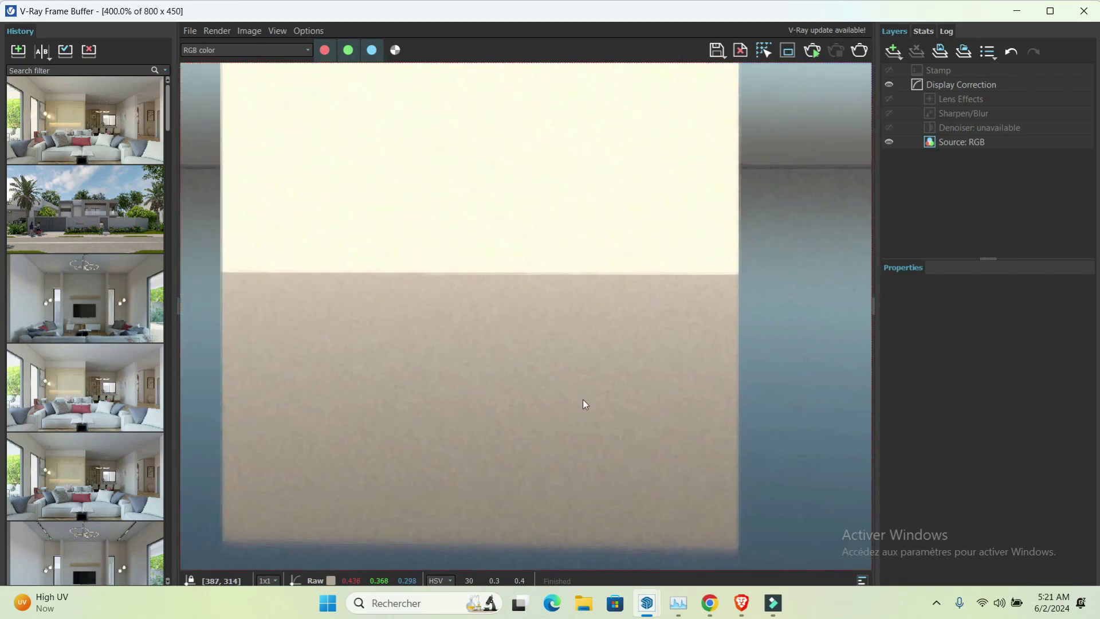
scroll(497, 325, down, 5)
scroll(492, 324, up, 2)
scroll(481, 335, up, 1)
middle_drag(479, 344, 501, 342)
scroll(500, 341, down, 1)
scroll(502, 343, up, 1)
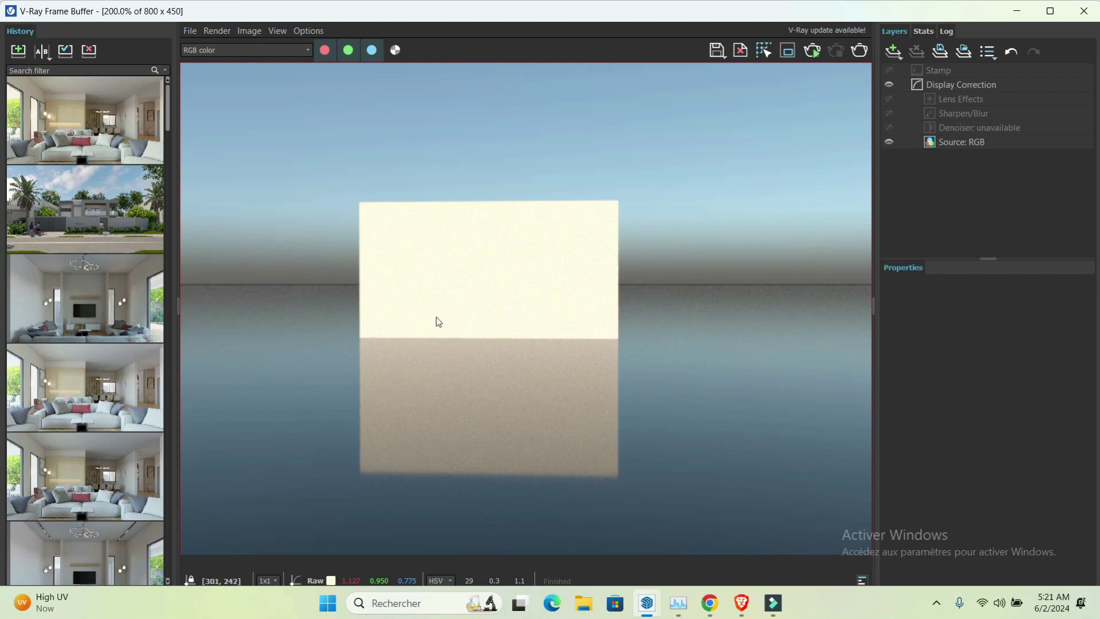
- Save the render to the frame buffer history and minimize the V-Ray Frame Buffer
click(16, 51)
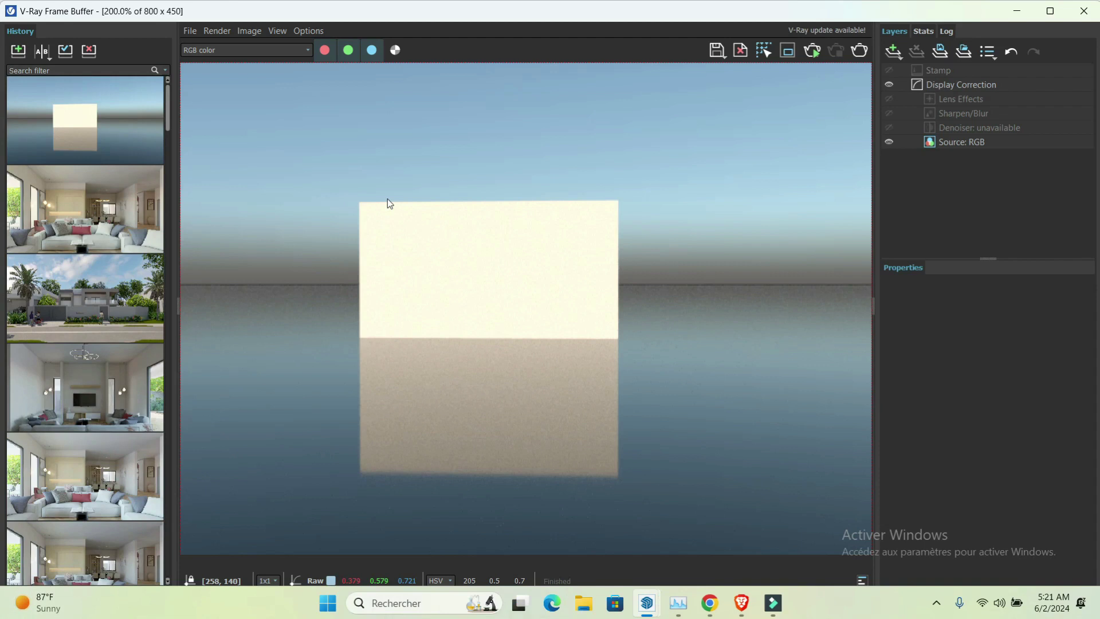
click(1017, 11)
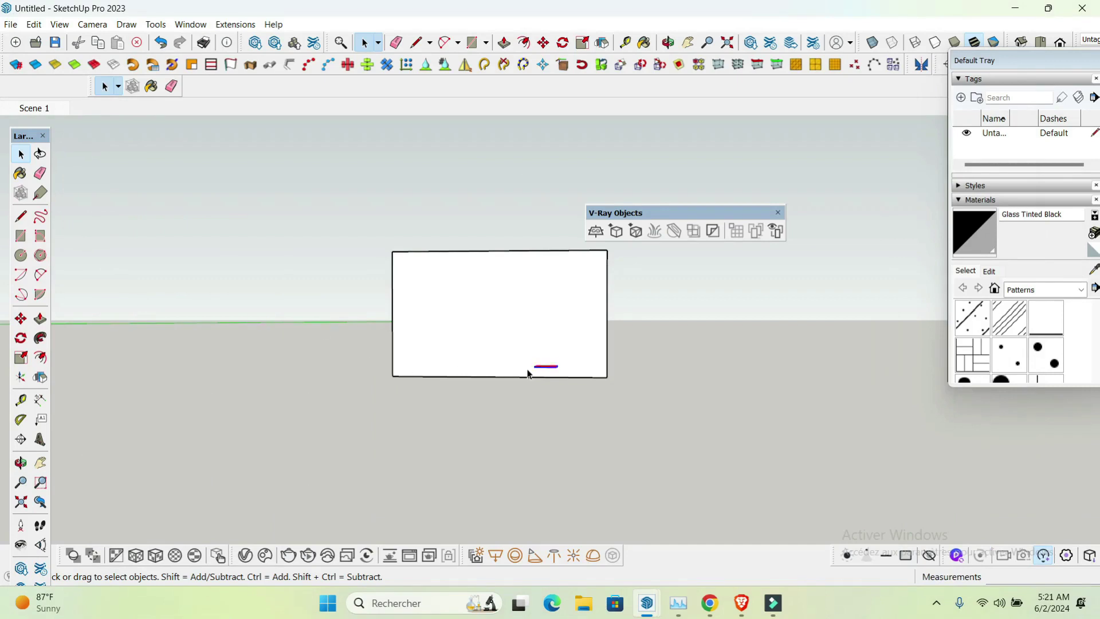
- Search the downloaded Chaos Cosmos assets for gravel and import the Gravel A01 80cm material
click(265, 555)
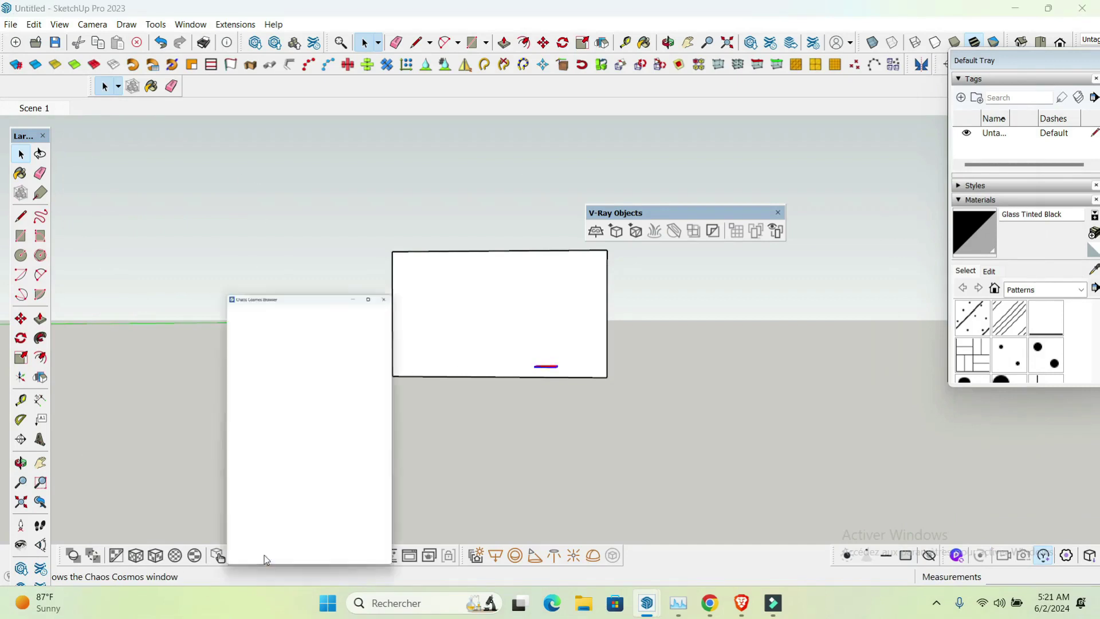
click(140, 37)
key(BackSpace)
key(BackSpace)
key(BackSpace)
key(BackSpace)
key(BackSpace)
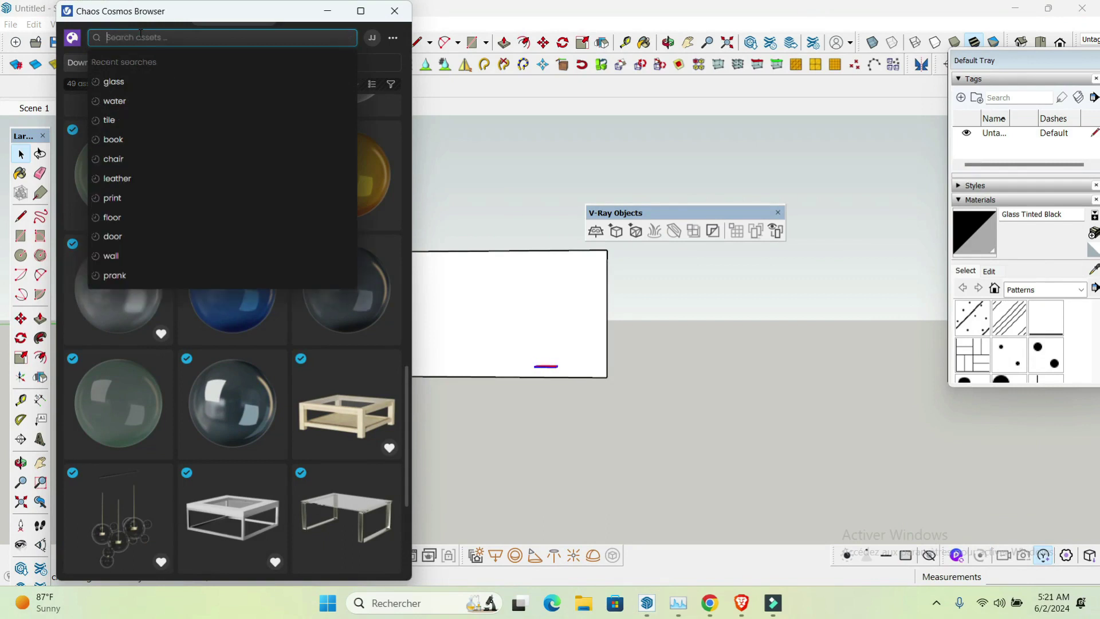
text(g)
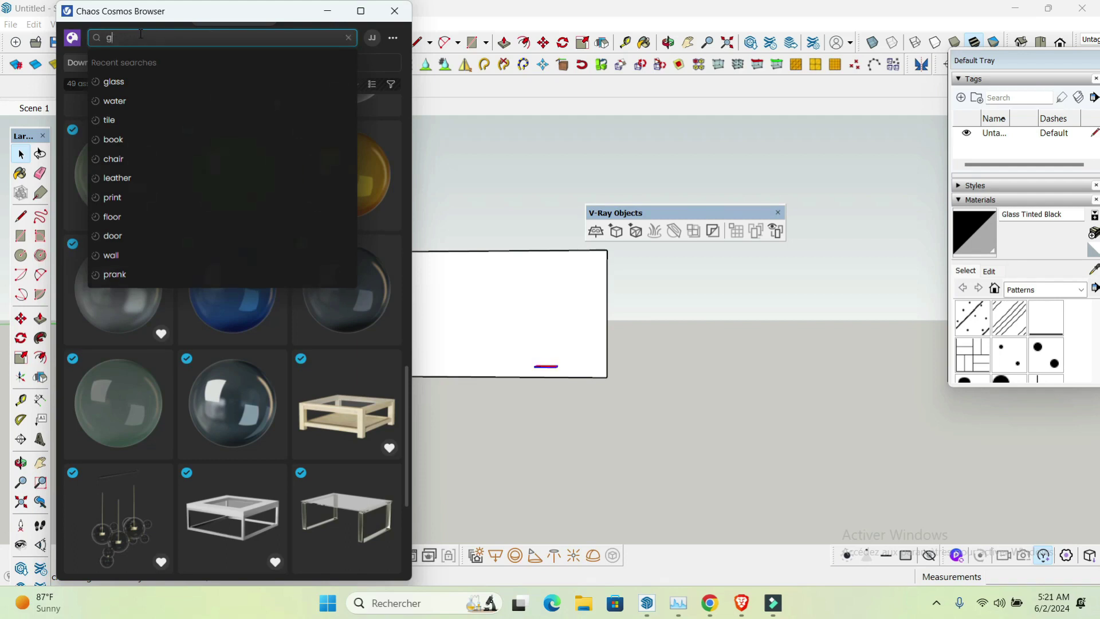
text(ravel)
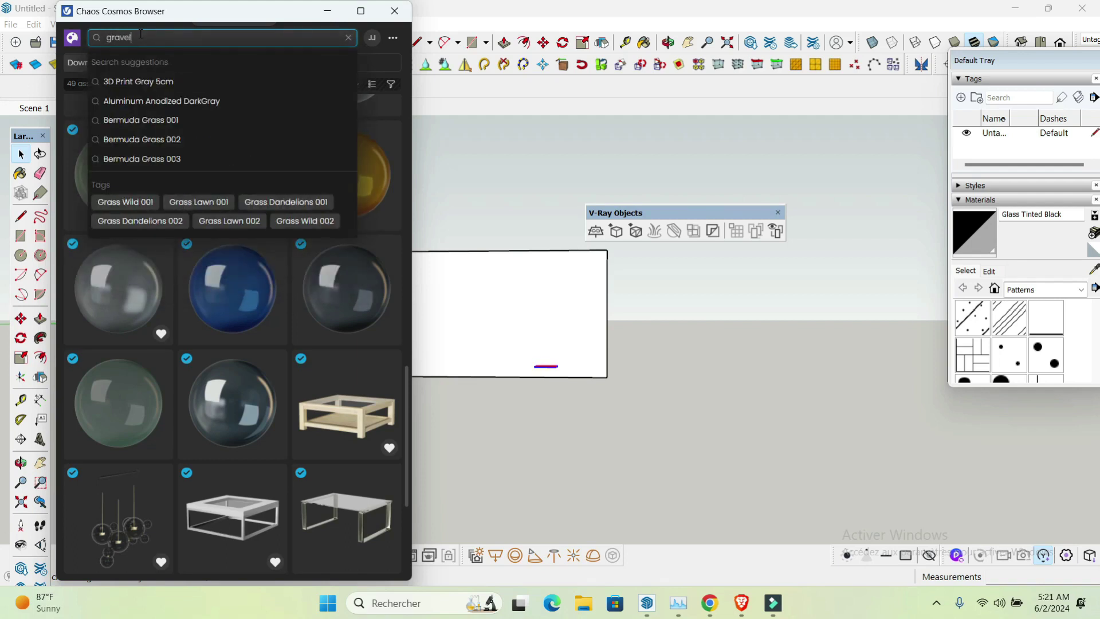
key(Return)
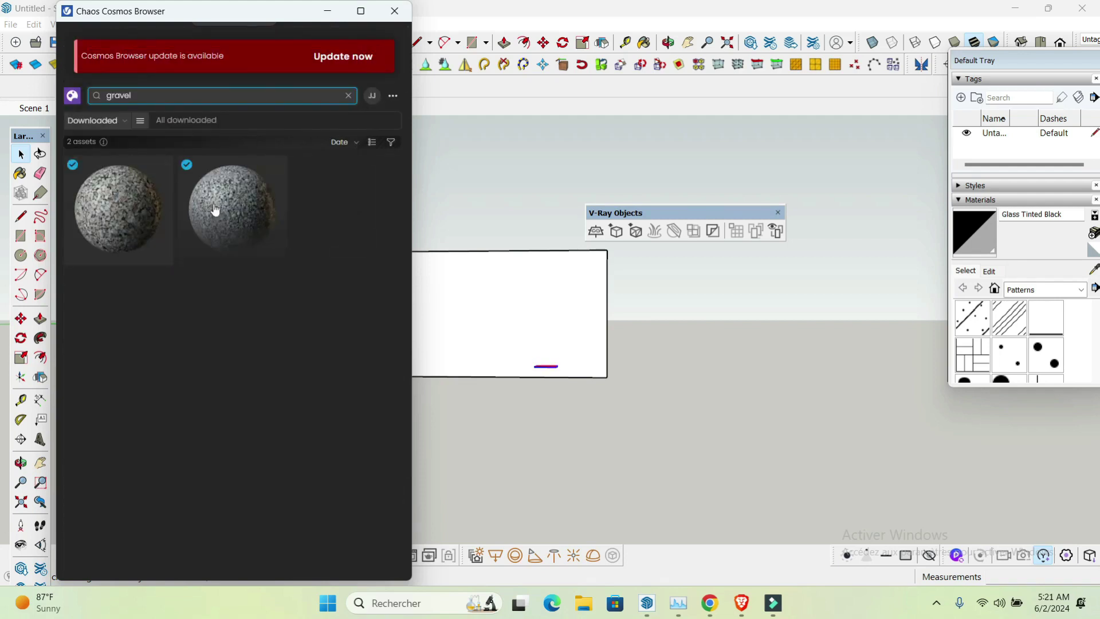
click(256, 169)
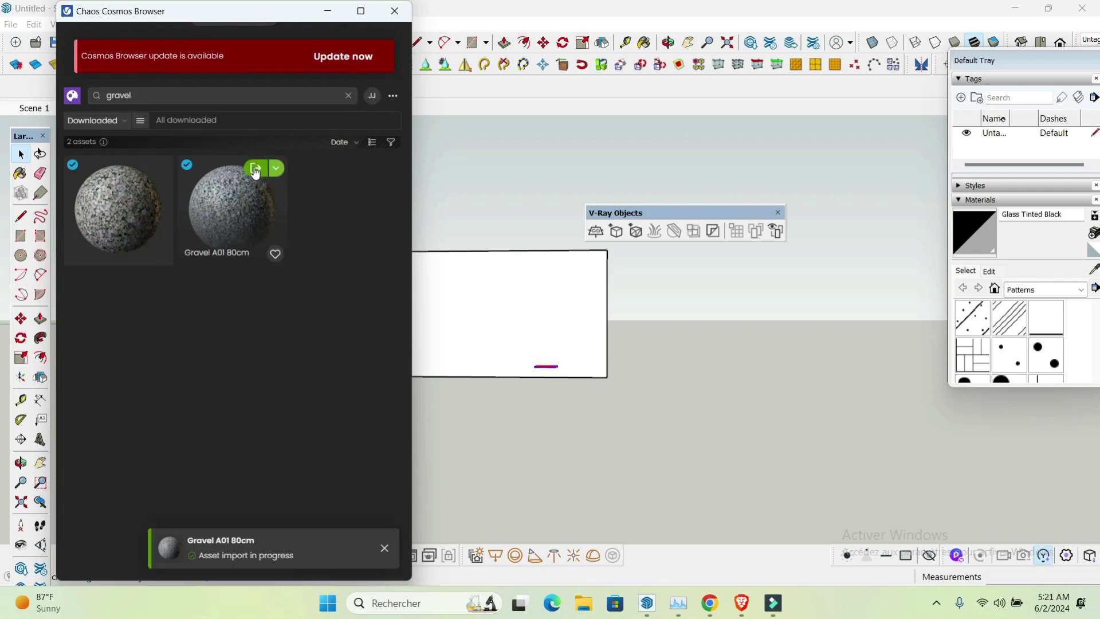
- Search Chaos Cosmos for ground and widen the results from downloaded items to all assets
click(148, 95)
key(BackSpace)
key(BackSpace)
key(BackSpace)
key(BackSpace)
key(BackSpace)
key(BackSpace)
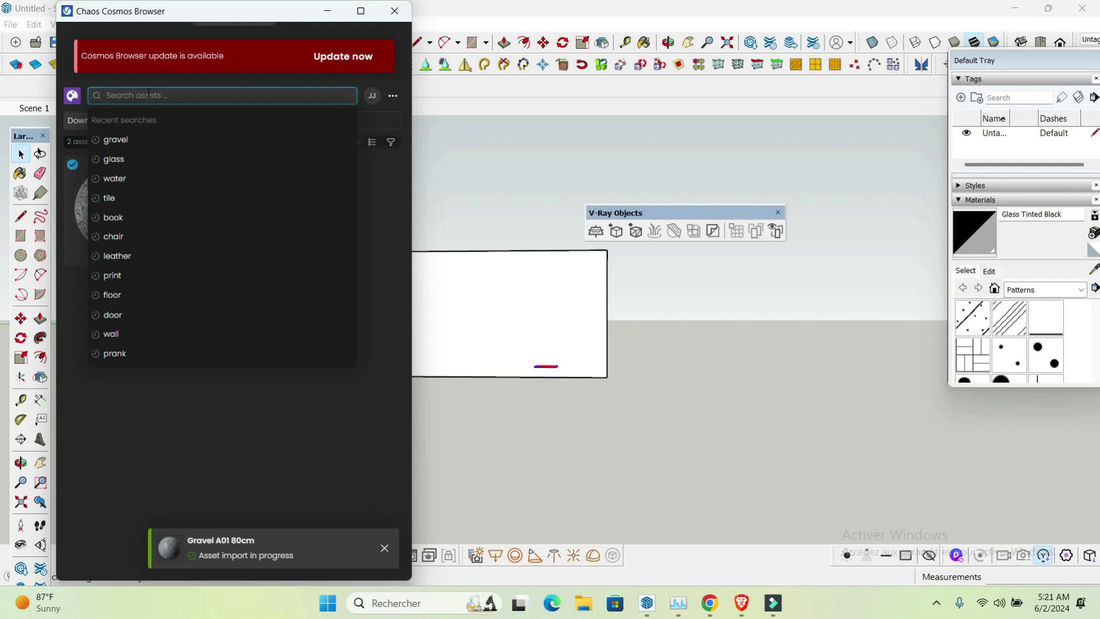
text(grounf)
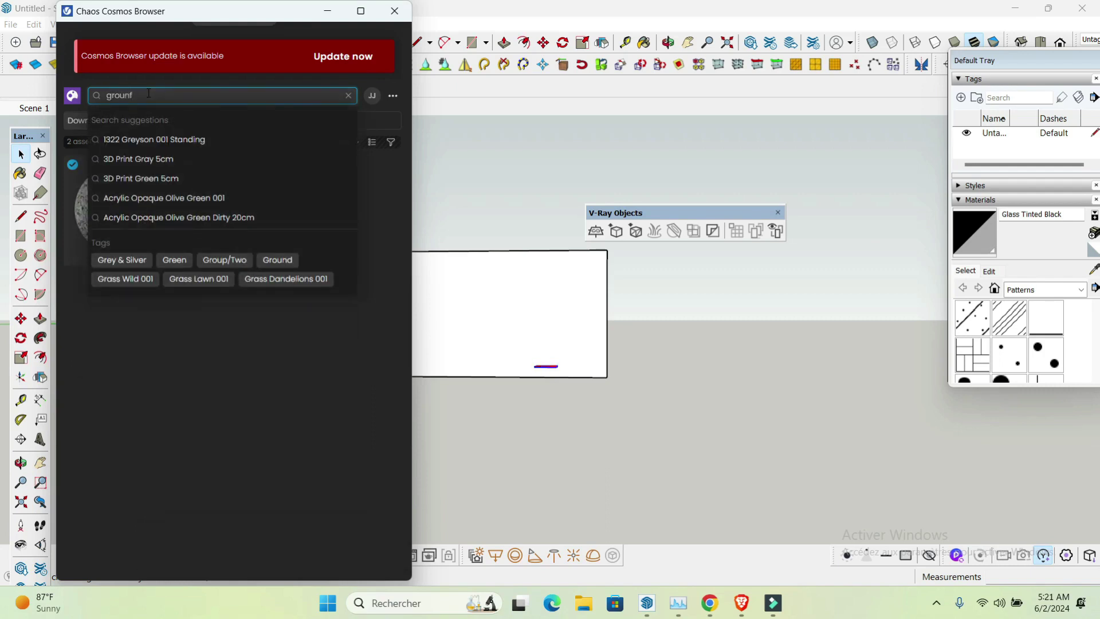
key(BackSpace)
text(d)
key(Return)
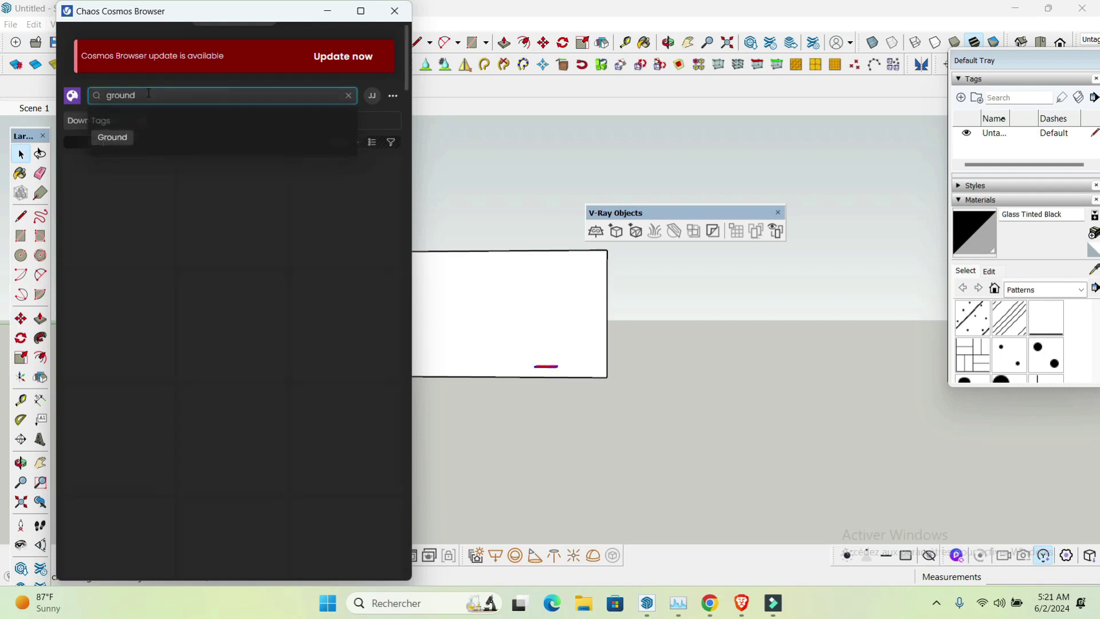
click(118, 122)
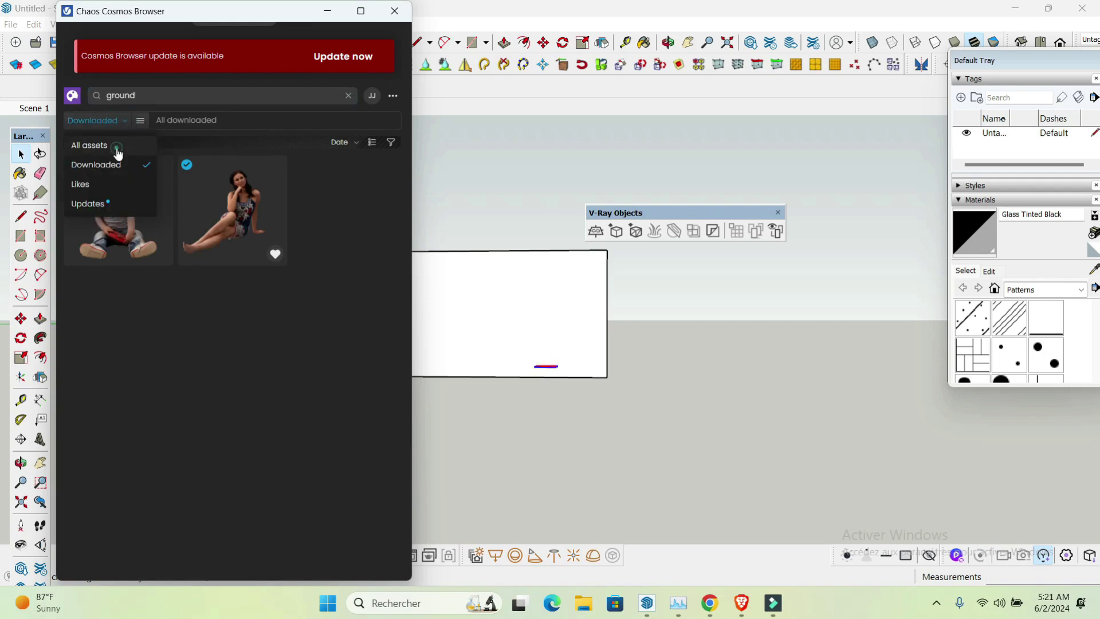
click(116, 147)
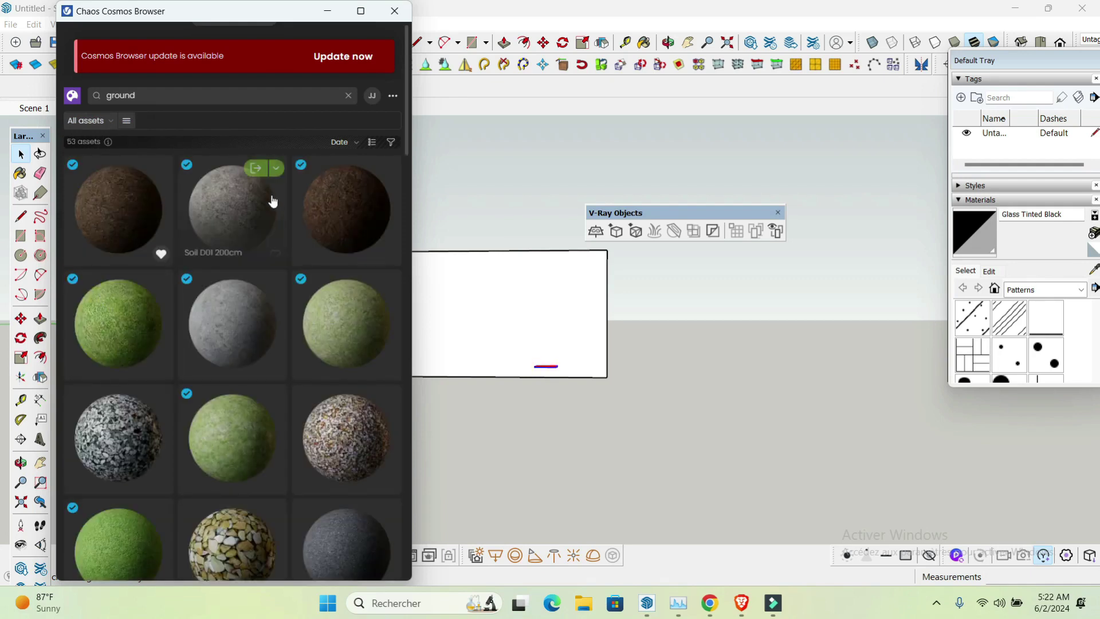
- Download the Sand A01 200cm material, import it into the scene and minimize the Chaos Cosmos Browser
scroll(290, 240, down, 10)
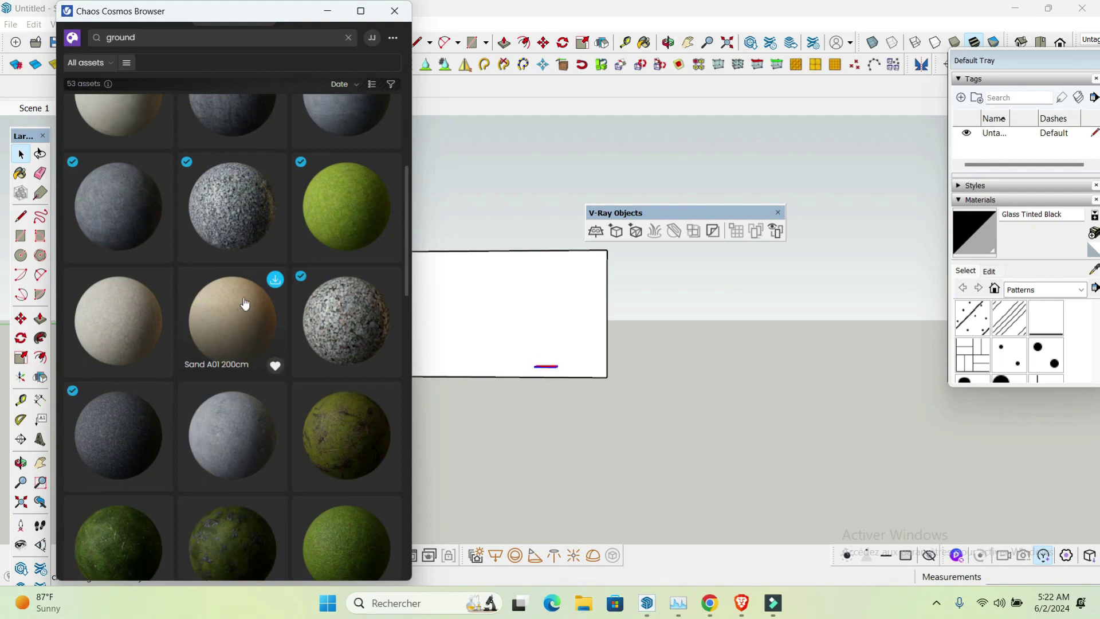
click(275, 279)
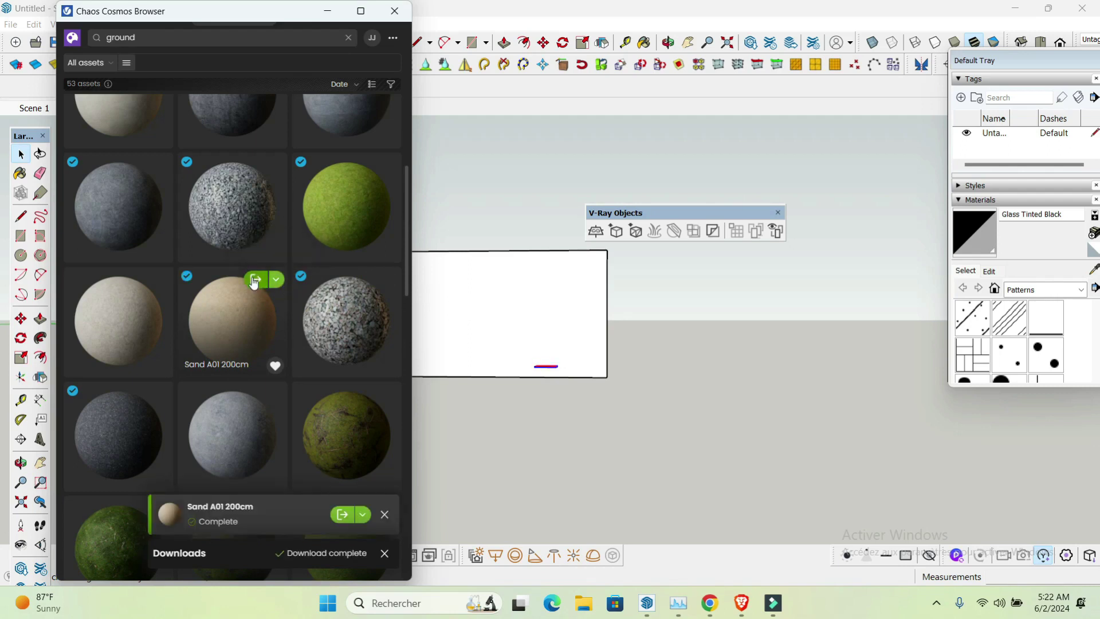
click(255, 280)
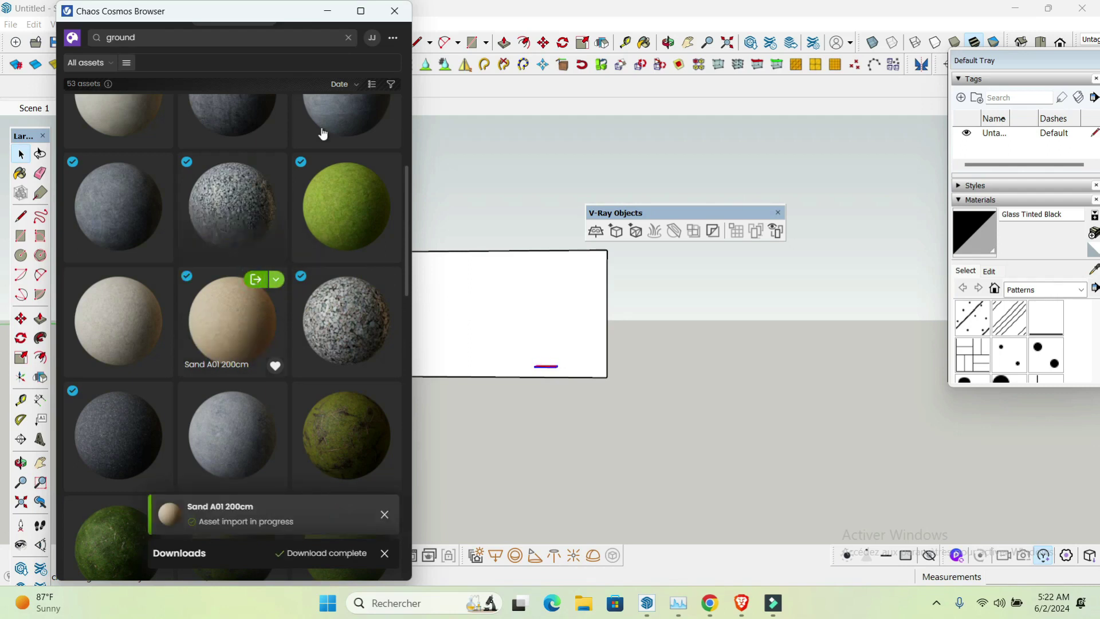
click(330, 13)
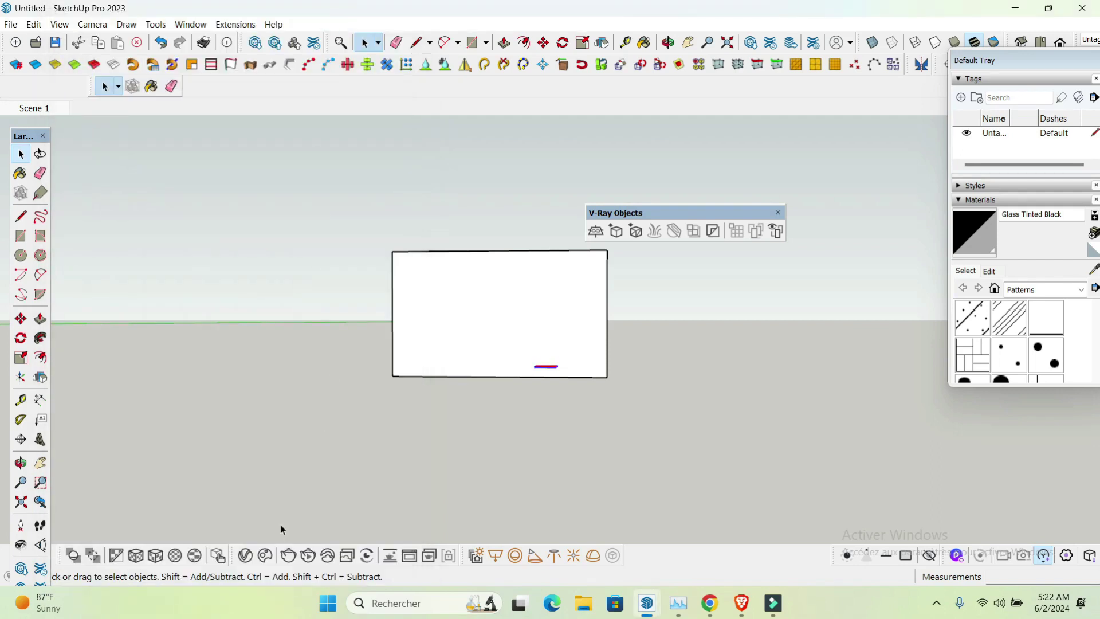
- Filter the V-Ray Asset Editor materials by SAN, select Sand A01 200cm and minimize the editor
click(245, 555)
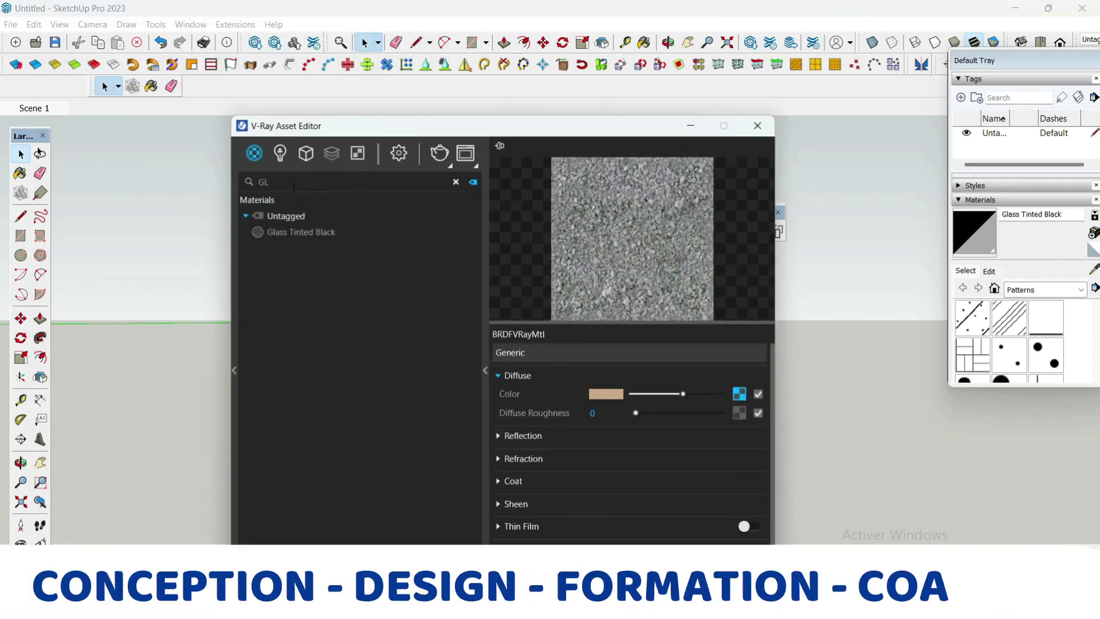
click(290, 184)
key(BackSpace)
key(BackSpace)
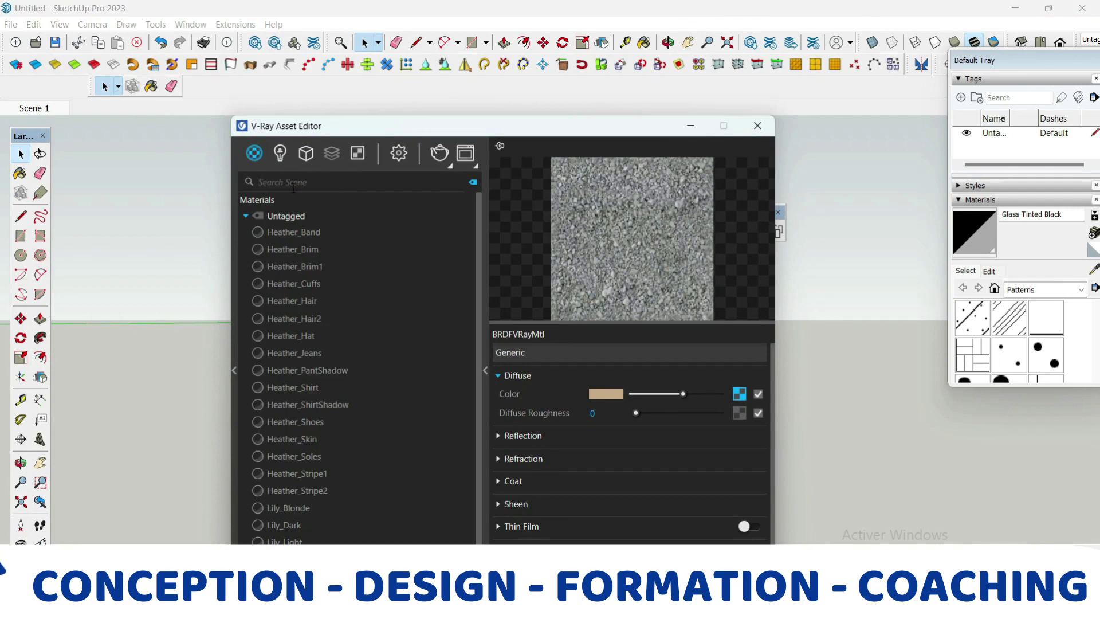
text(SAN)
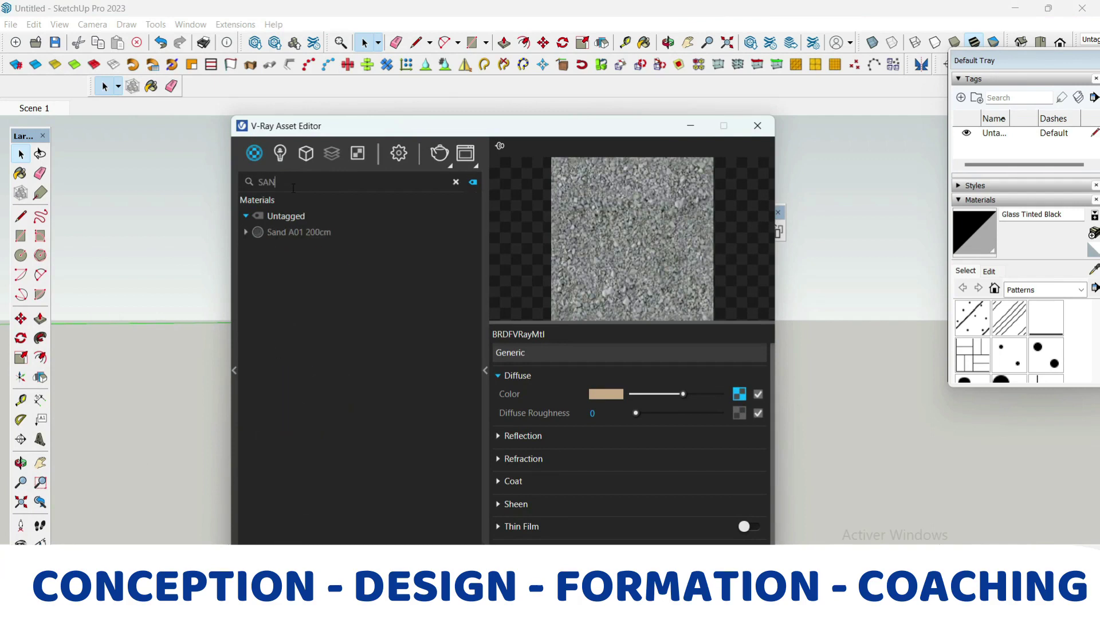
click(301, 232)
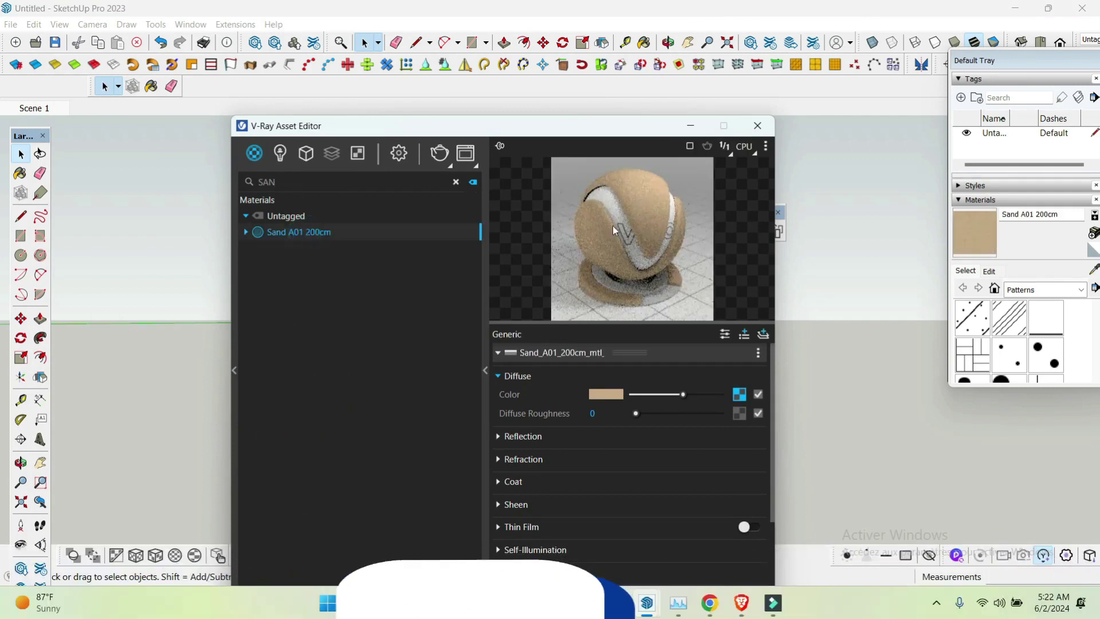
click(691, 126)
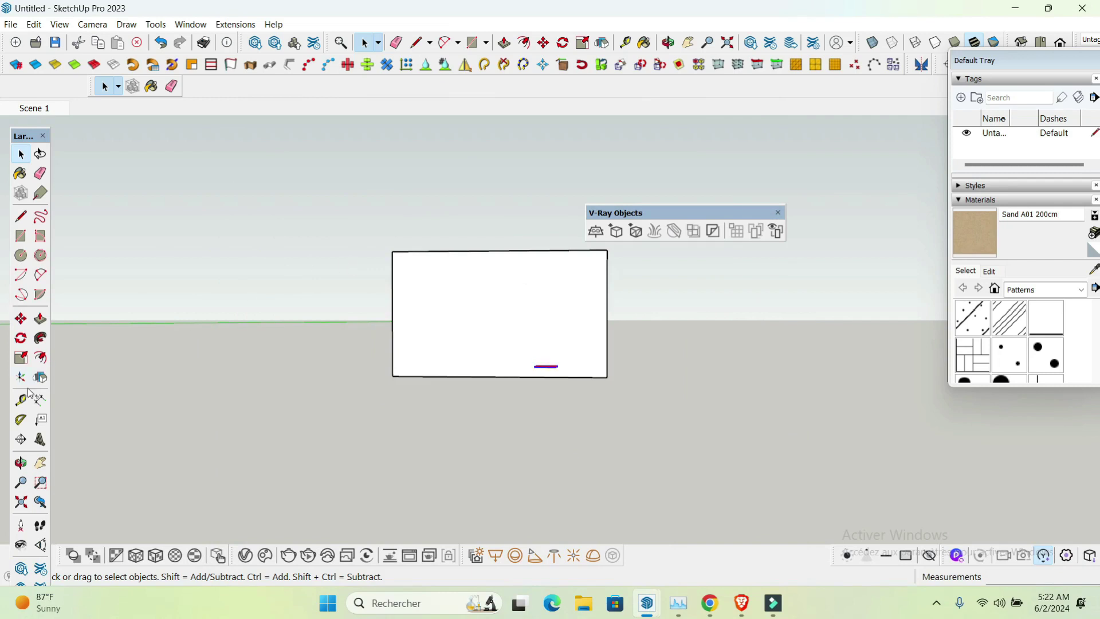
- Apply the Sand A01 200cm material to the selected infinite plane beside the box
click(20, 463)
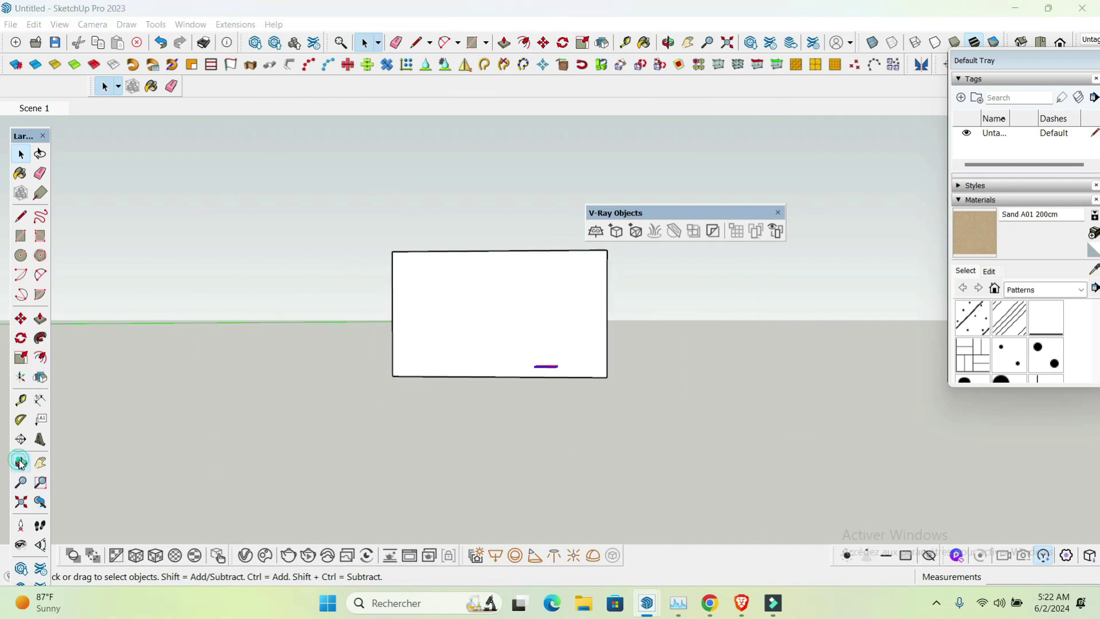
drag(351, 327, 233, 510)
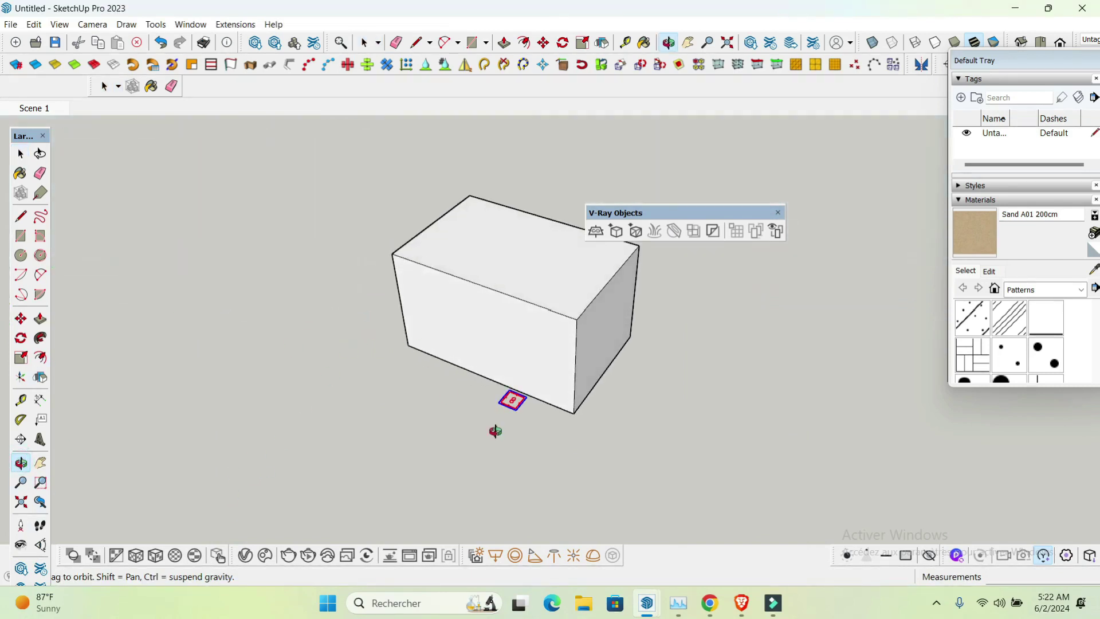
scroll(528, 388, up, 5)
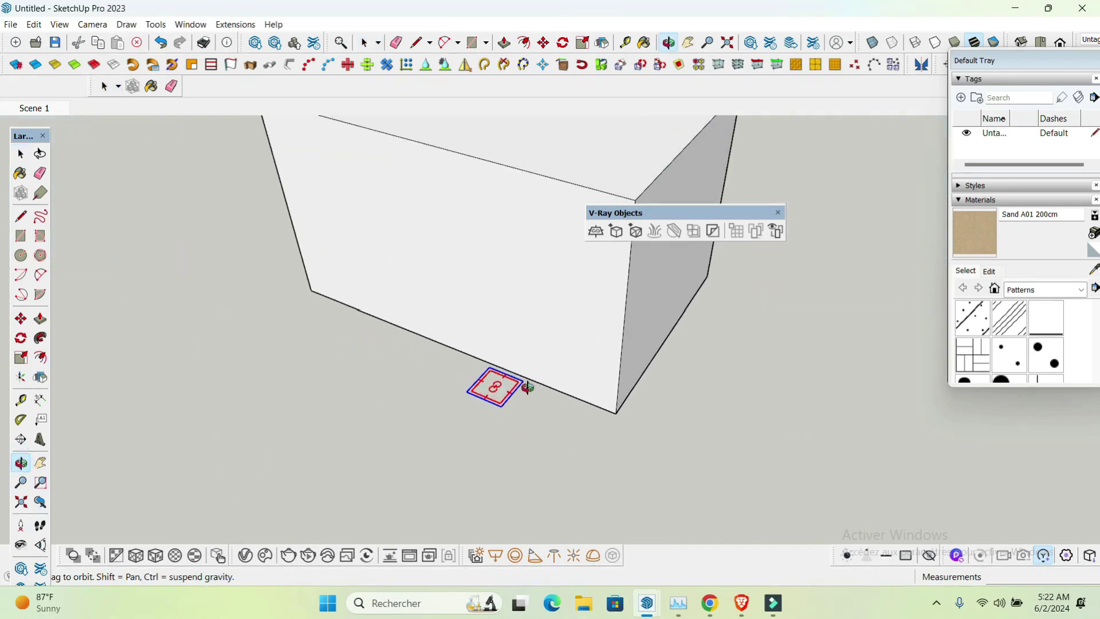
click(246, 555)
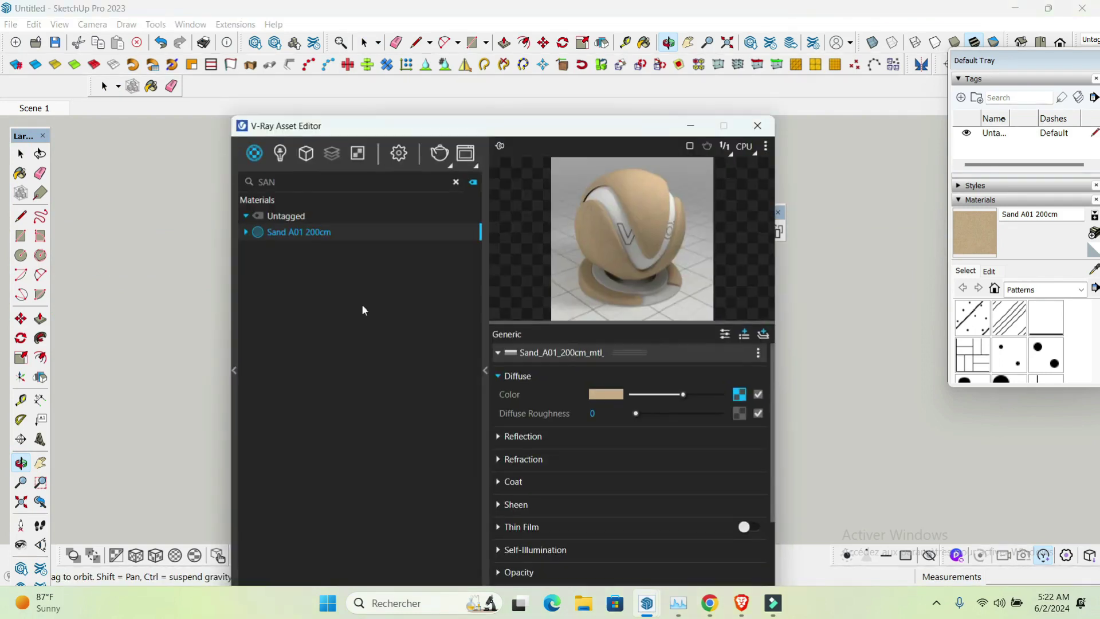
right_click(322, 233)
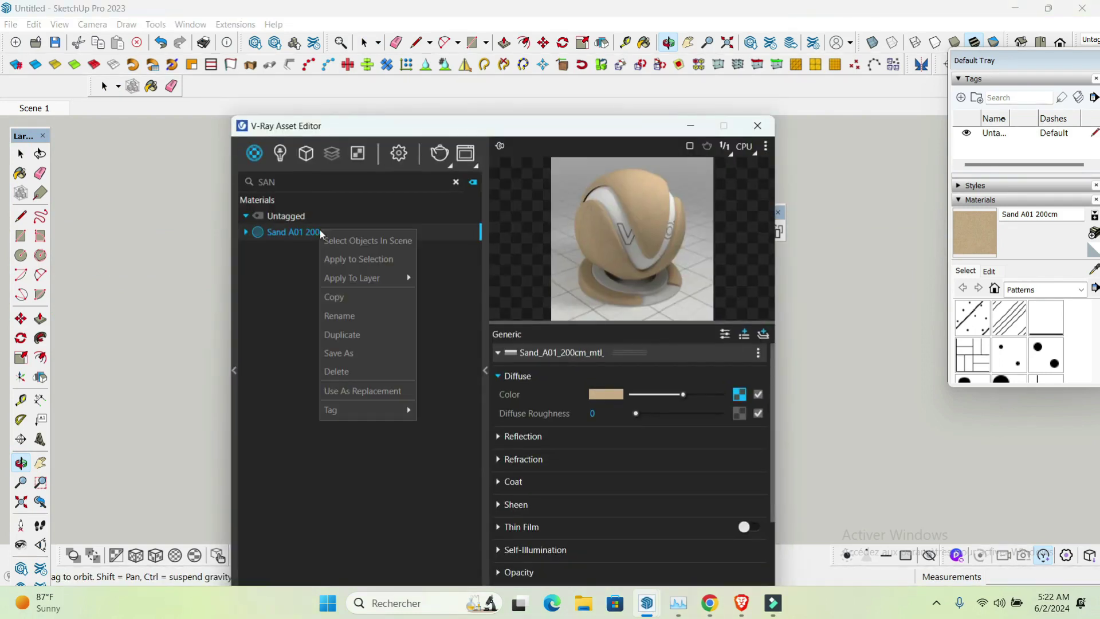
click(337, 266)
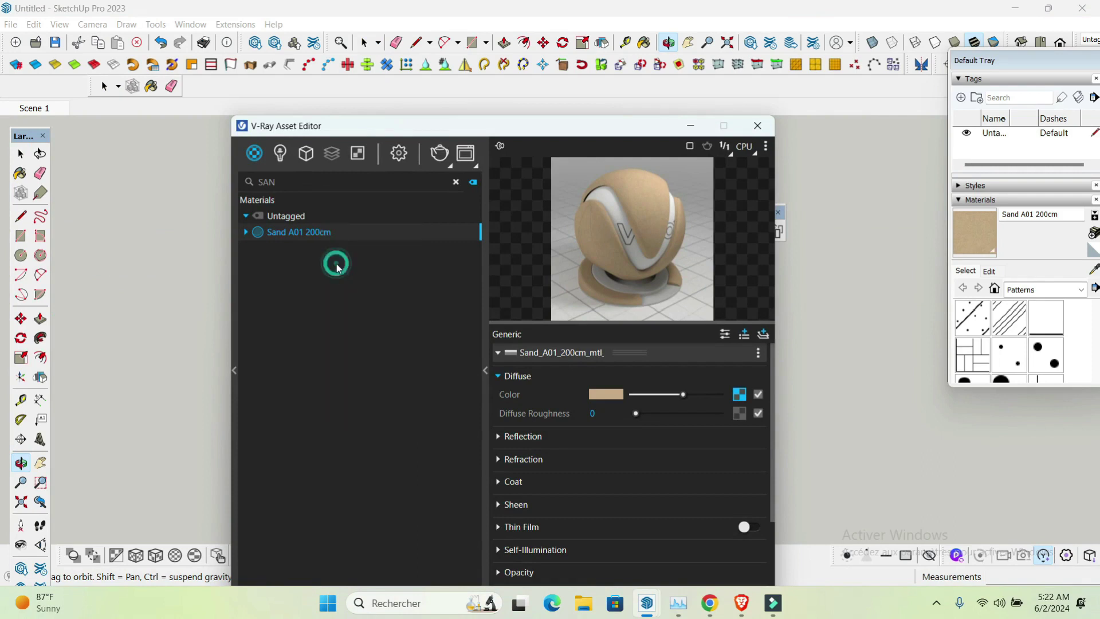
- Return to the Scene 1 view and render the box on the sand plane in the V-Ray Frame Buffer
click(465, 155)
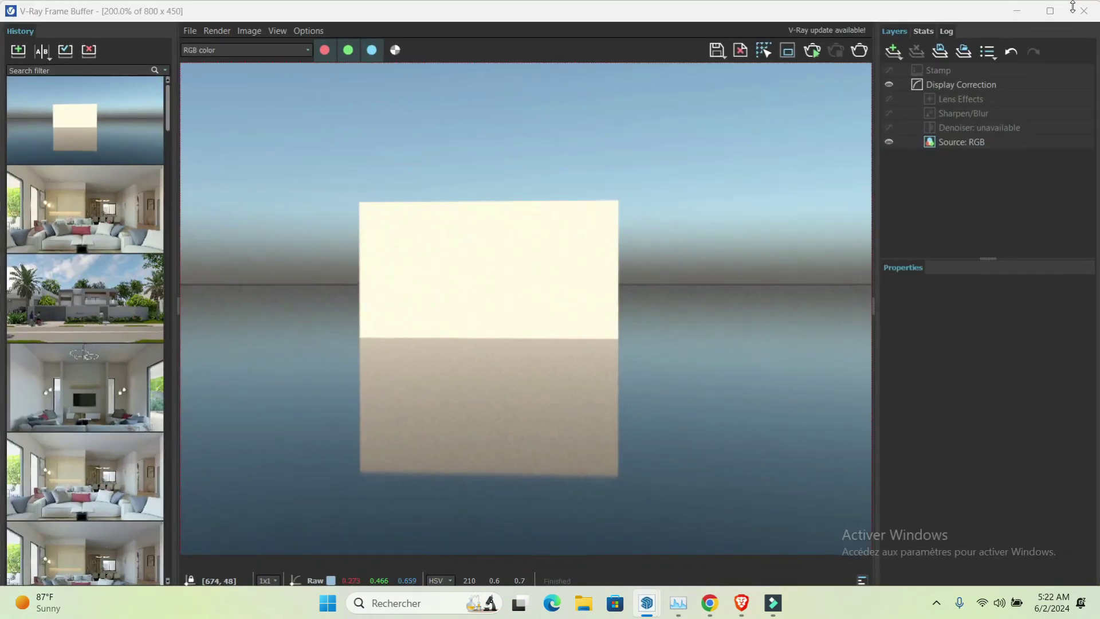
click(1015, 11)
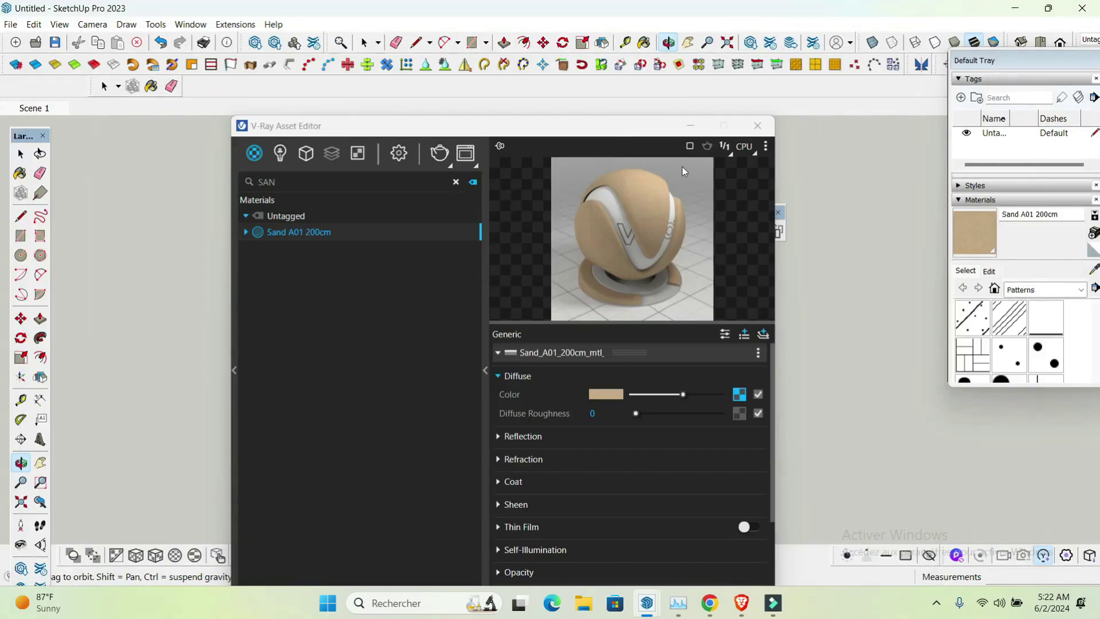
click(690, 126)
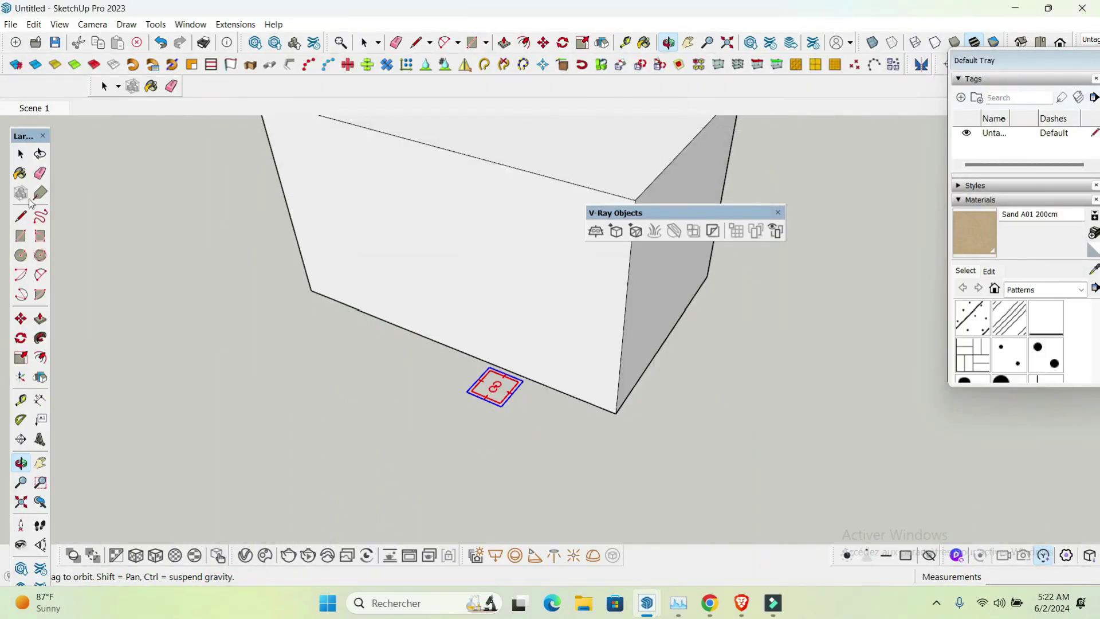
click(36, 111)
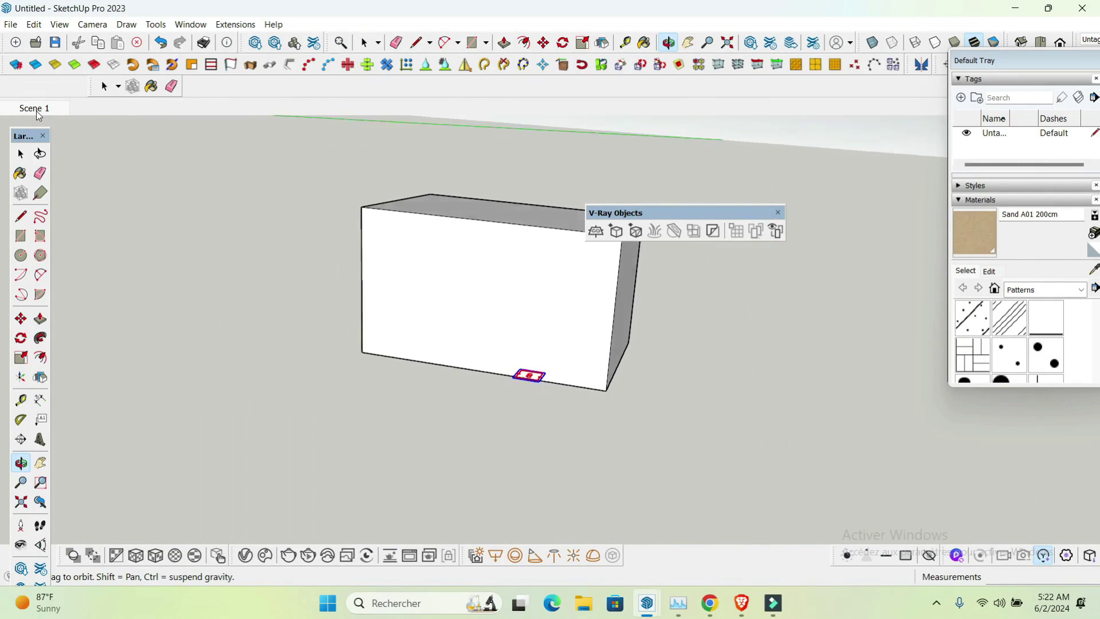
click(409, 556)
click(861, 50)
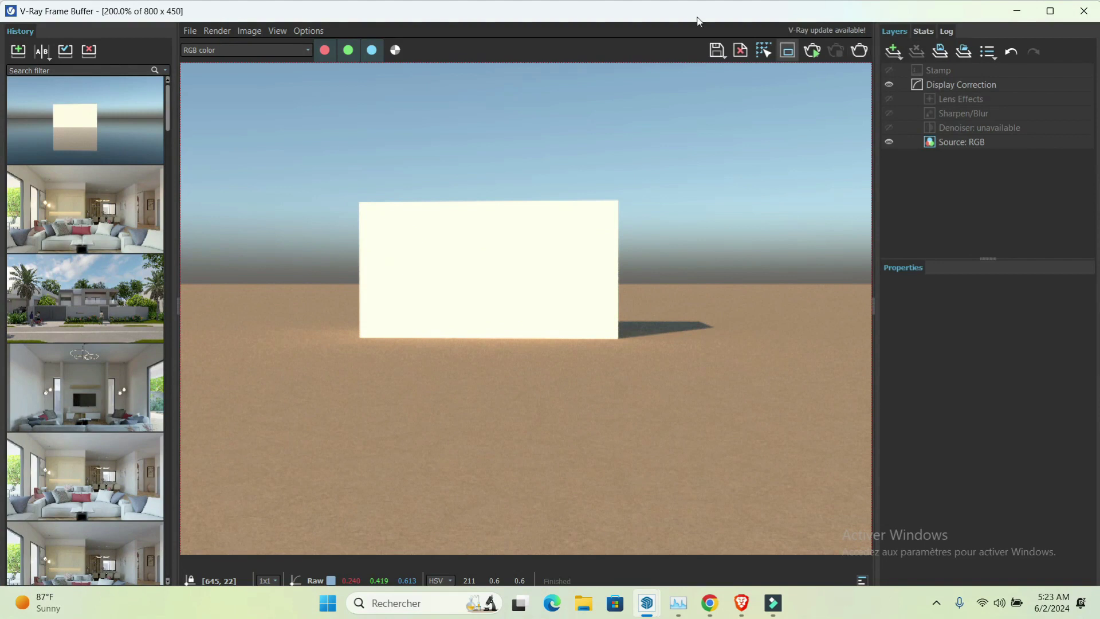
- Save the sand render to the frame buffer history and minimize the V-Ray Frame Buffer
click(19, 50)
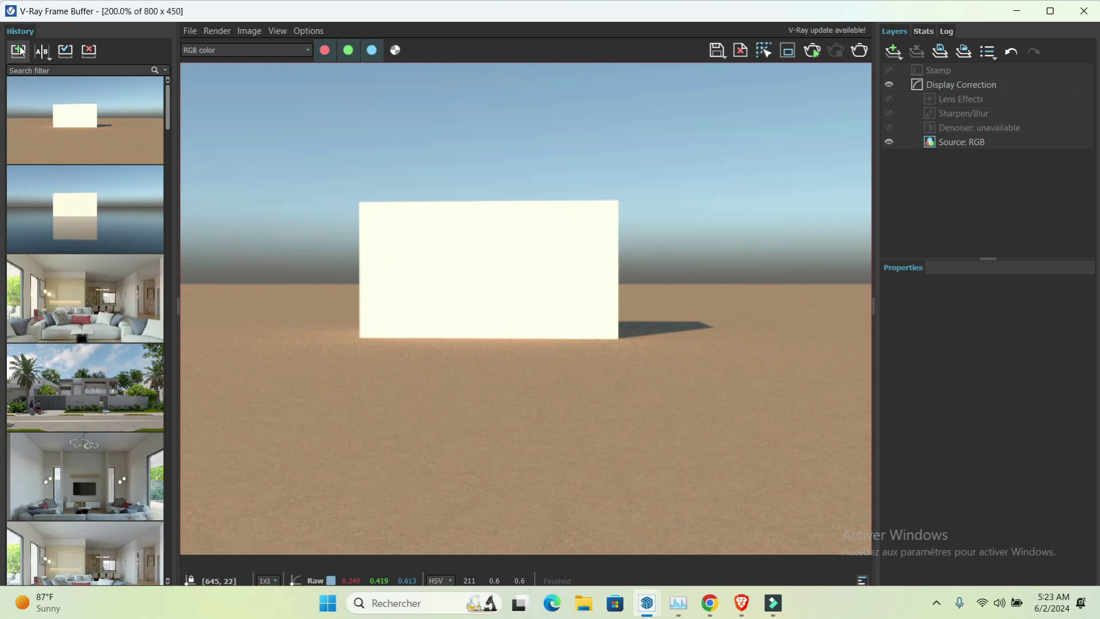
click(1017, 10)
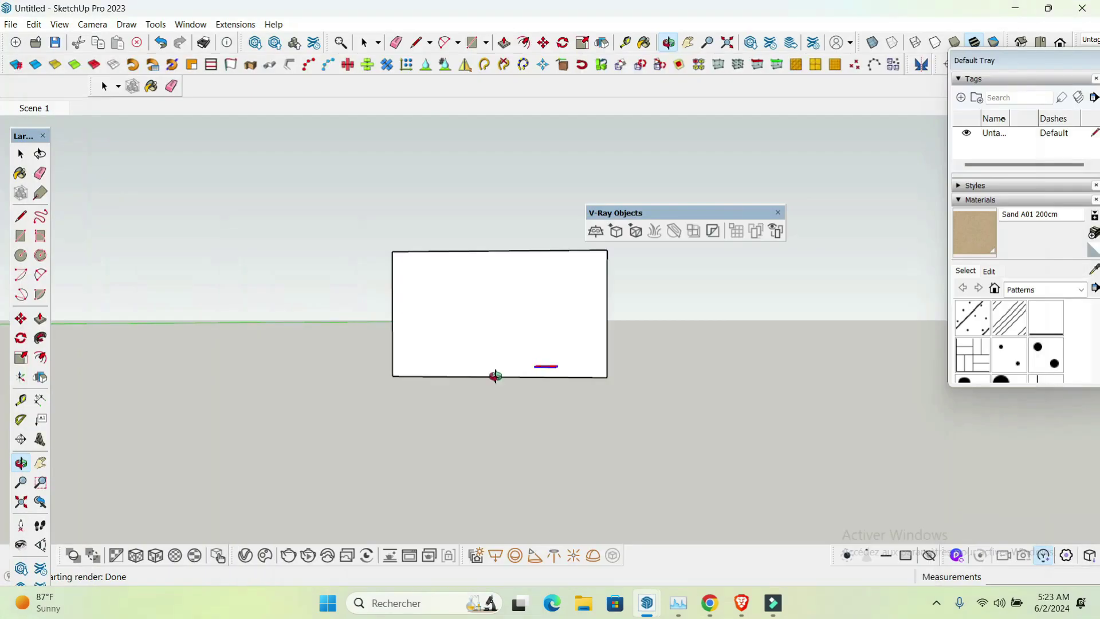
click(264, 555)
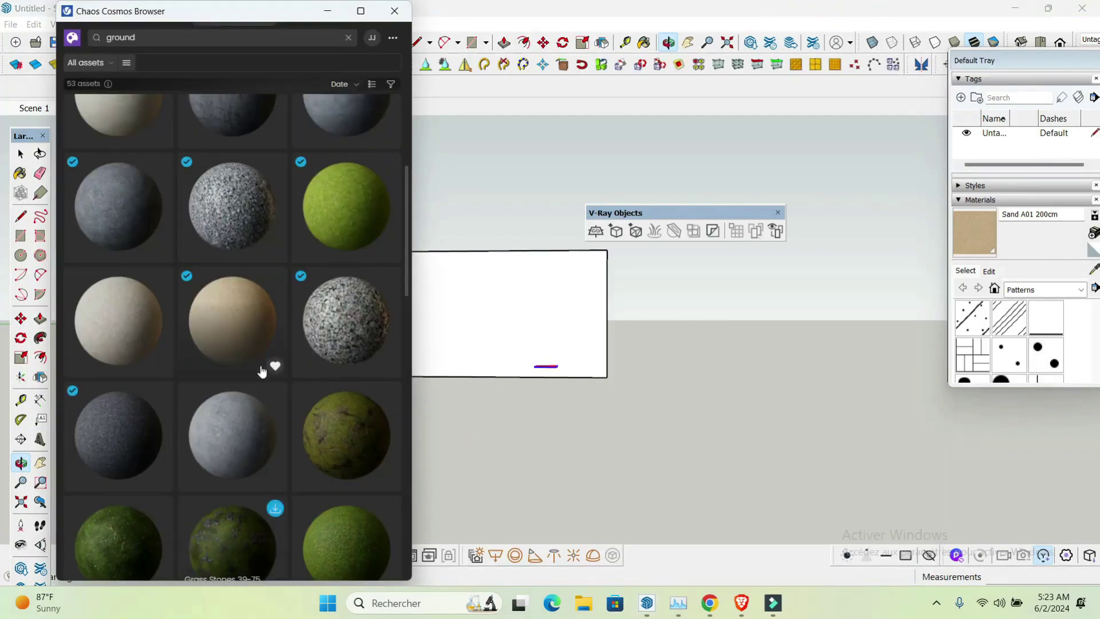
click(327, 11)
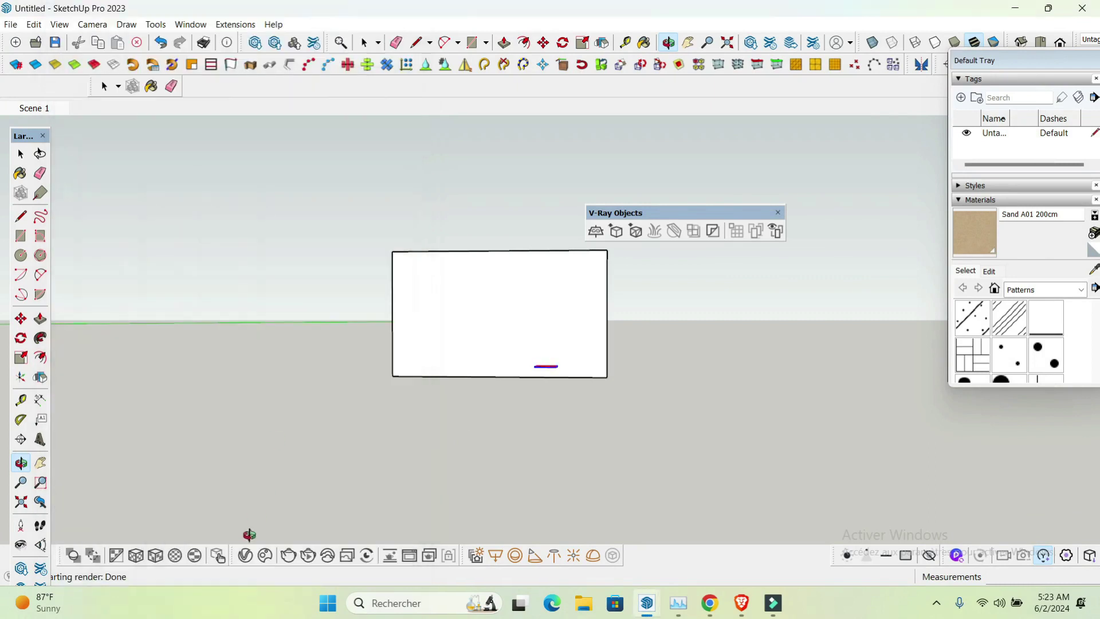
- Filter the V-Ray materials by GR and apply Gravel A01 80cm to the selected infinite plane
click(245, 555)
click(286, 182)
key(BackSpace)
key(BackSpace)
key(BackSpace)
text(GRO)
key(BackSpace)
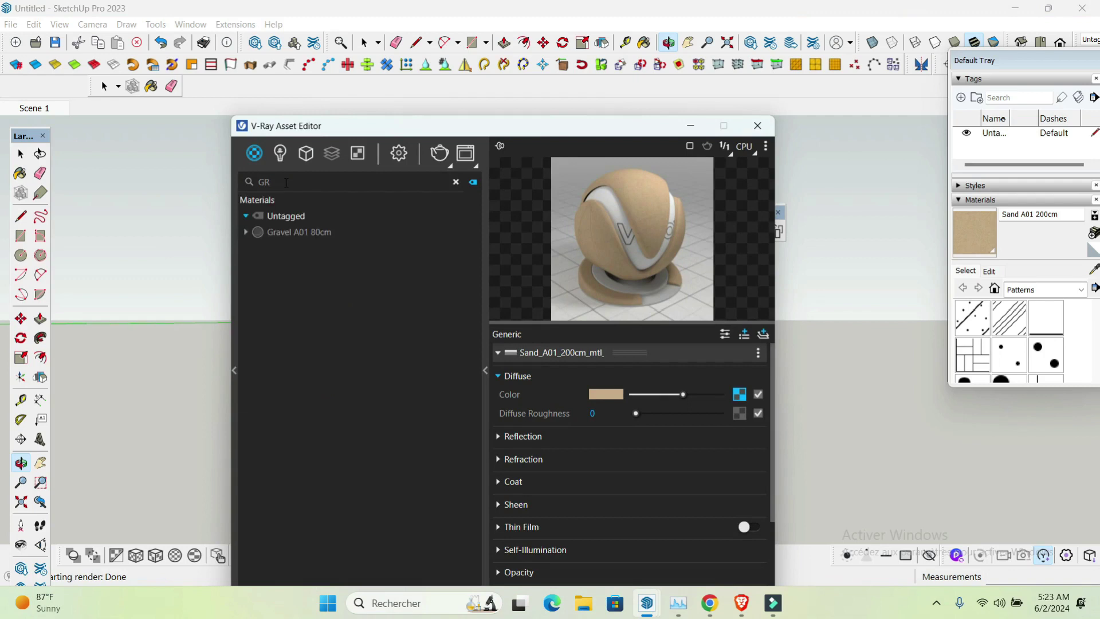
right_click(303, 233)
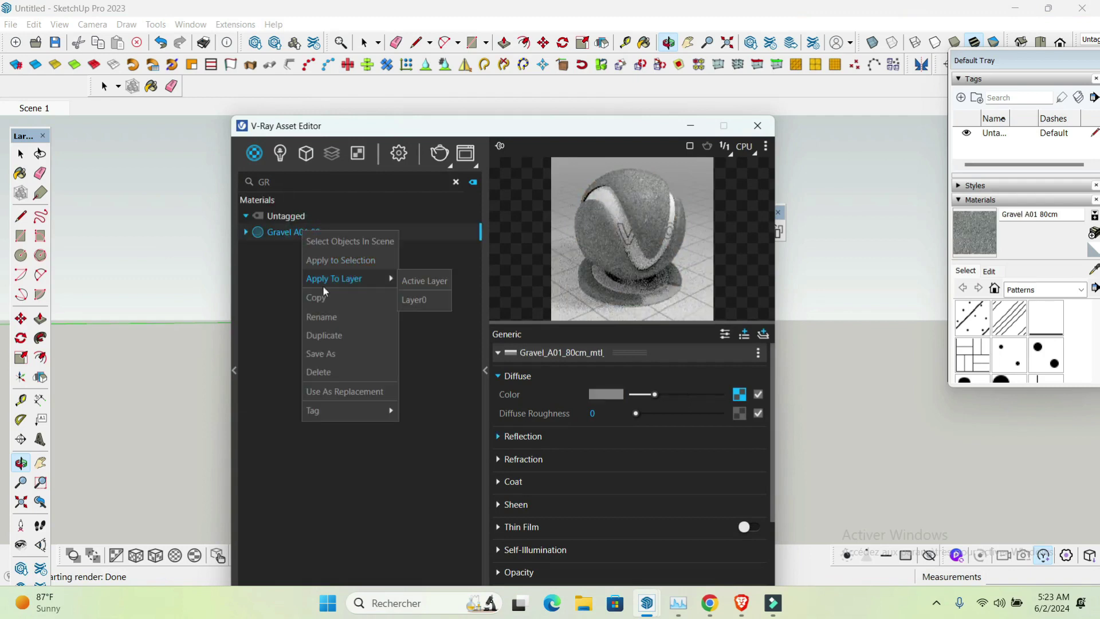
click(337, 267)
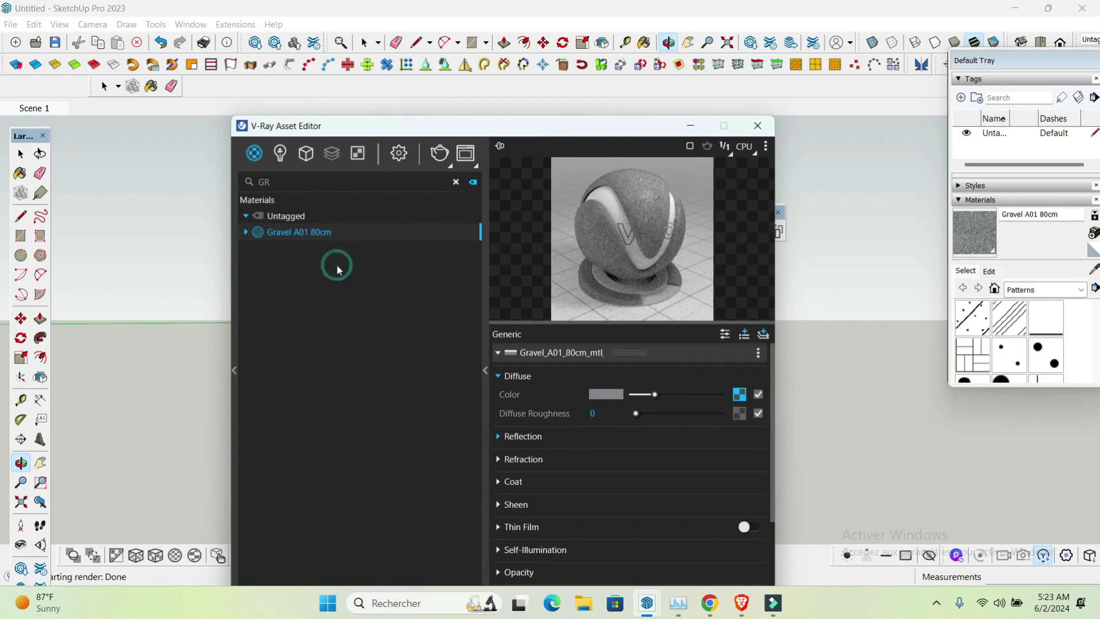
- Render the box on the gravel plane, stop the render early and minimize the V-Ray Frame Buffer
click(465, 152)
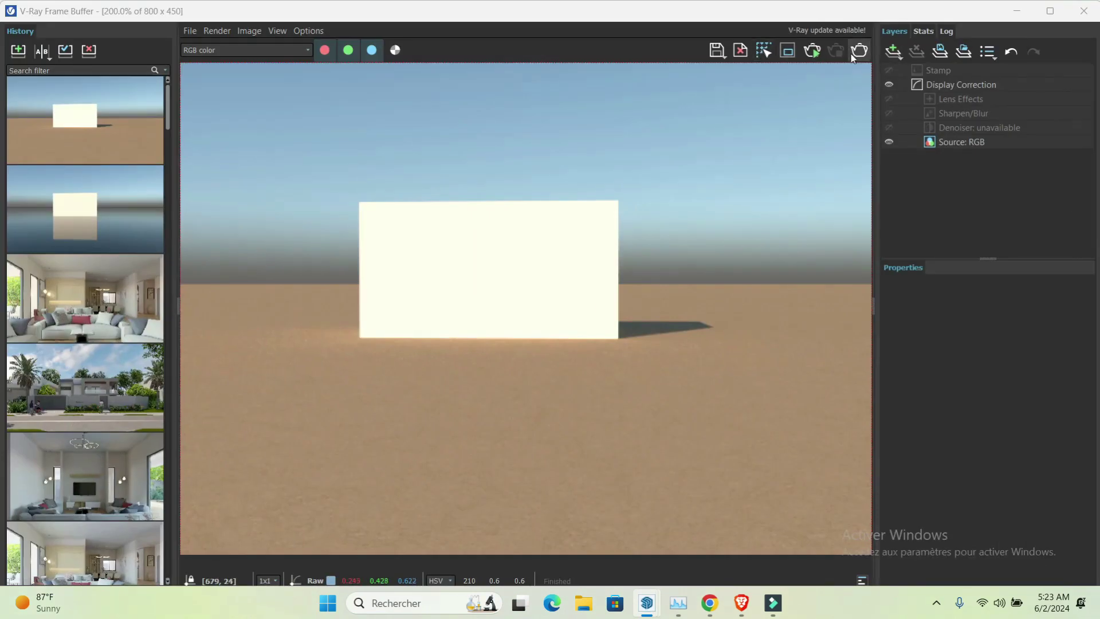
click(854, 55)
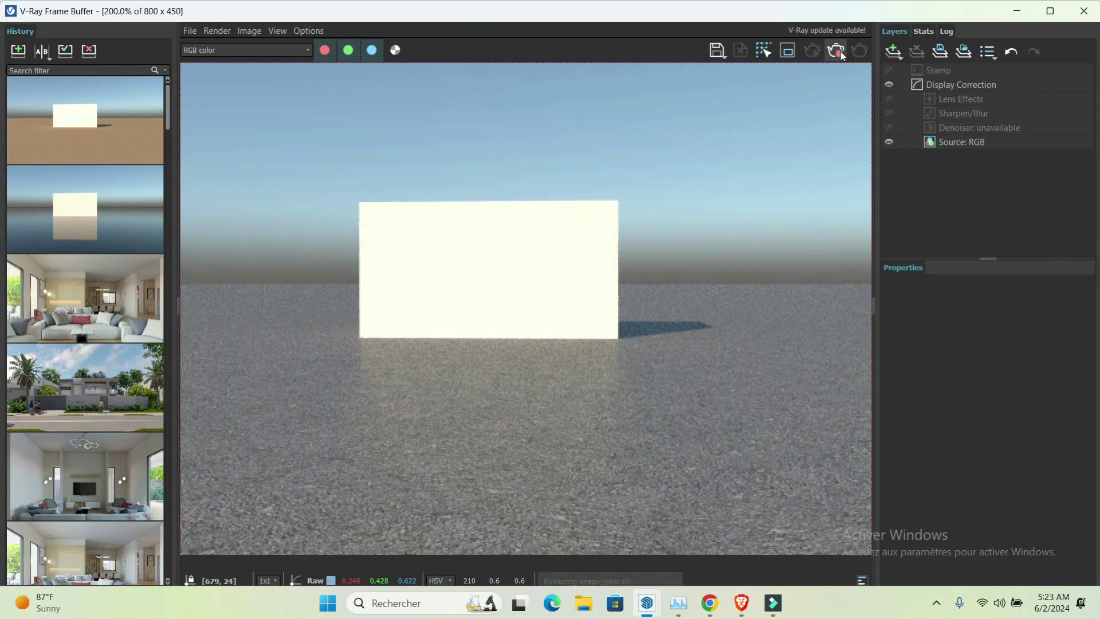
click(841, 53)
click(1017, 11)
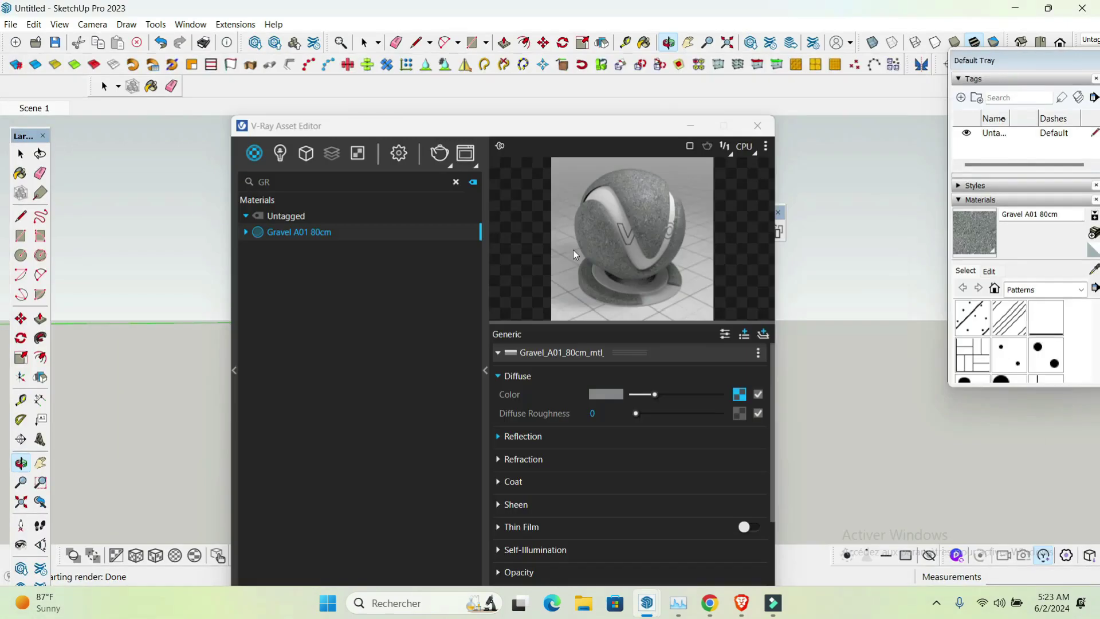
- Minimize the V-Ray Asset Editor and switch to Chrome to view the header of the creator's Facebook page
click(690, 125)
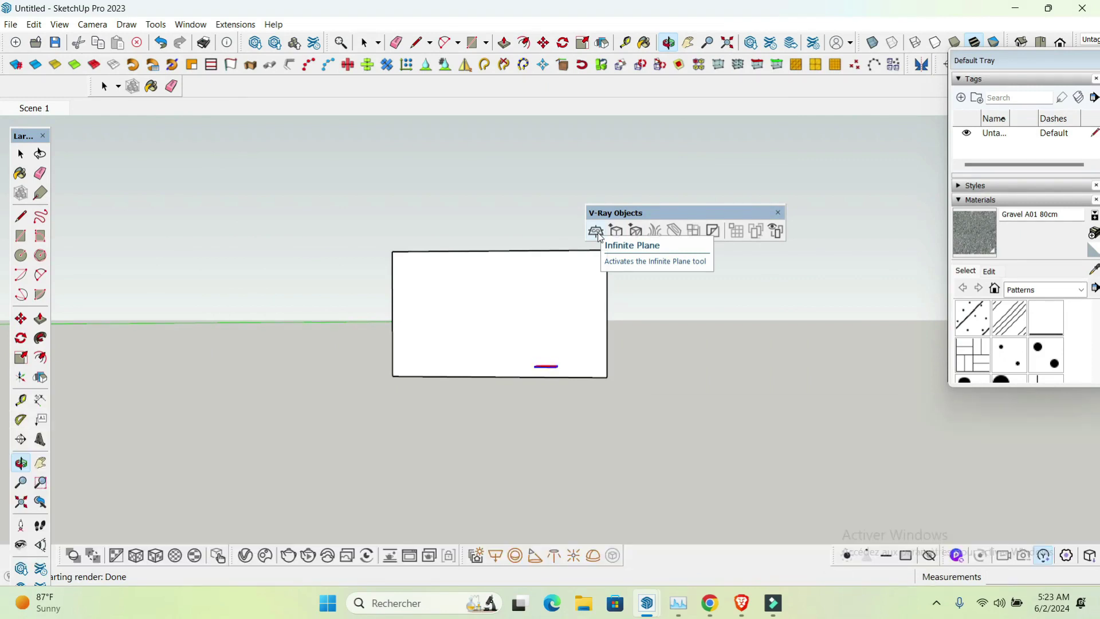
mouse_move(720, 615)
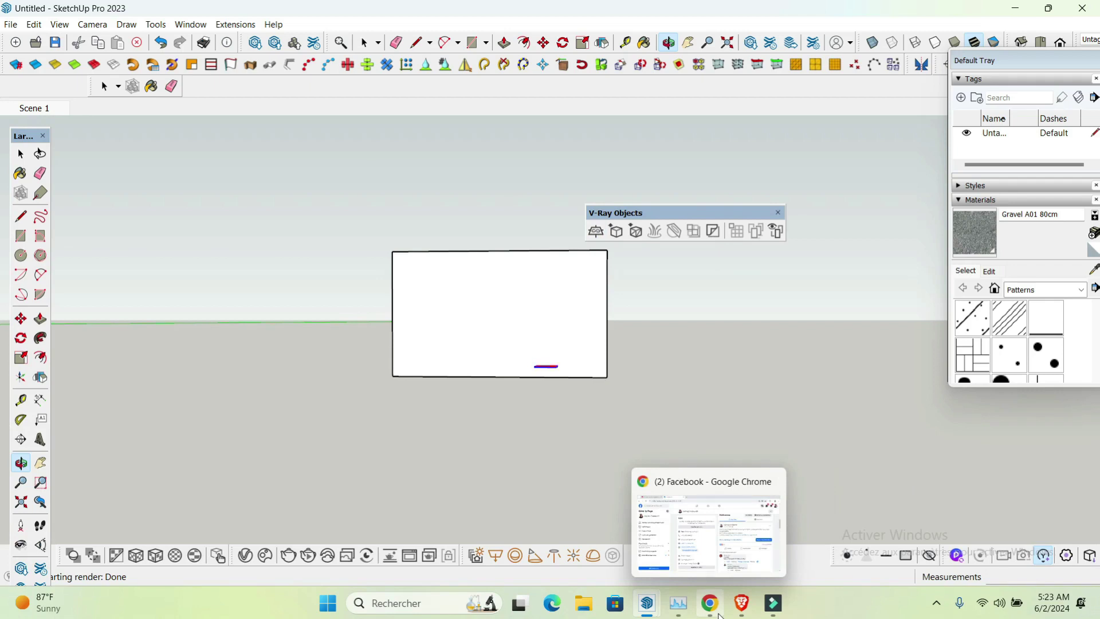
click(720, 615)
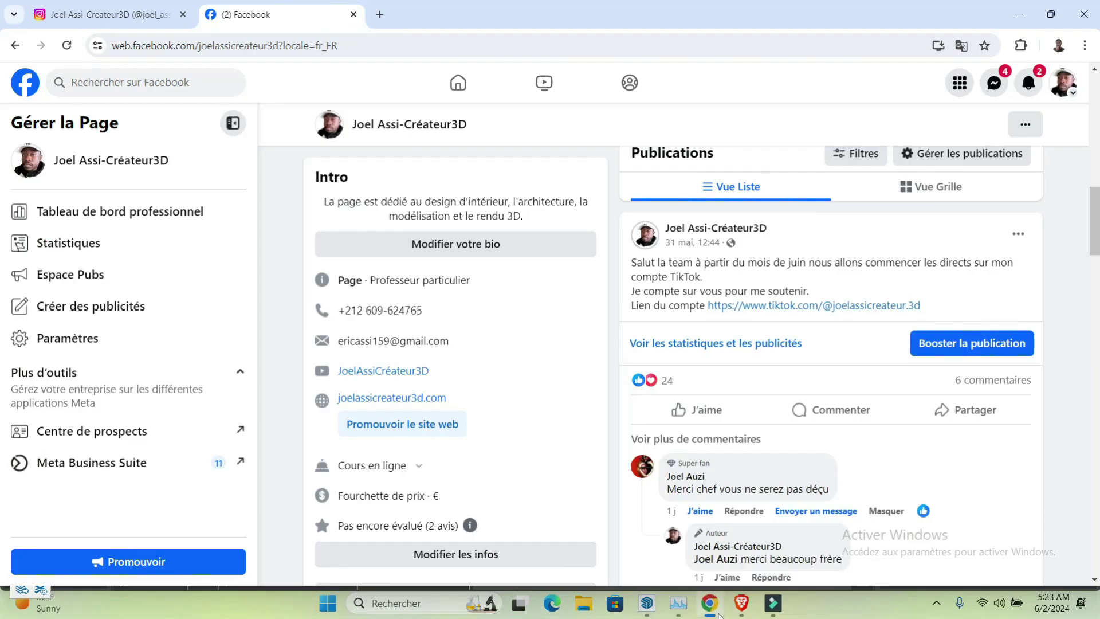
scroll(2, 138, up, 8)
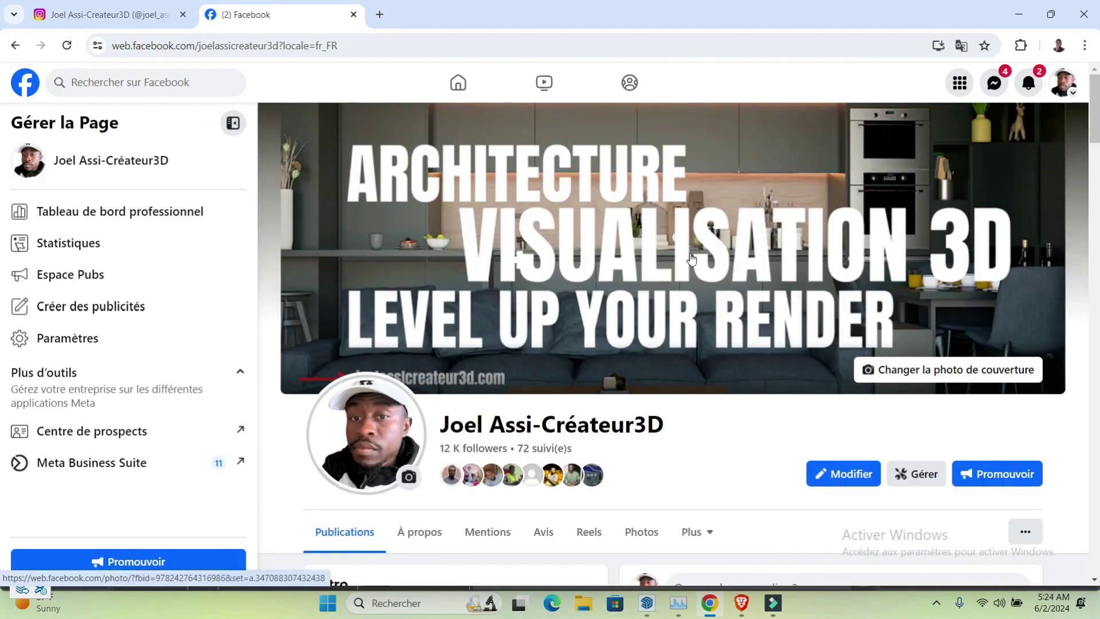
- View the profile header on the creator's Instagram page and return to the Facebook page
click(143, 14)
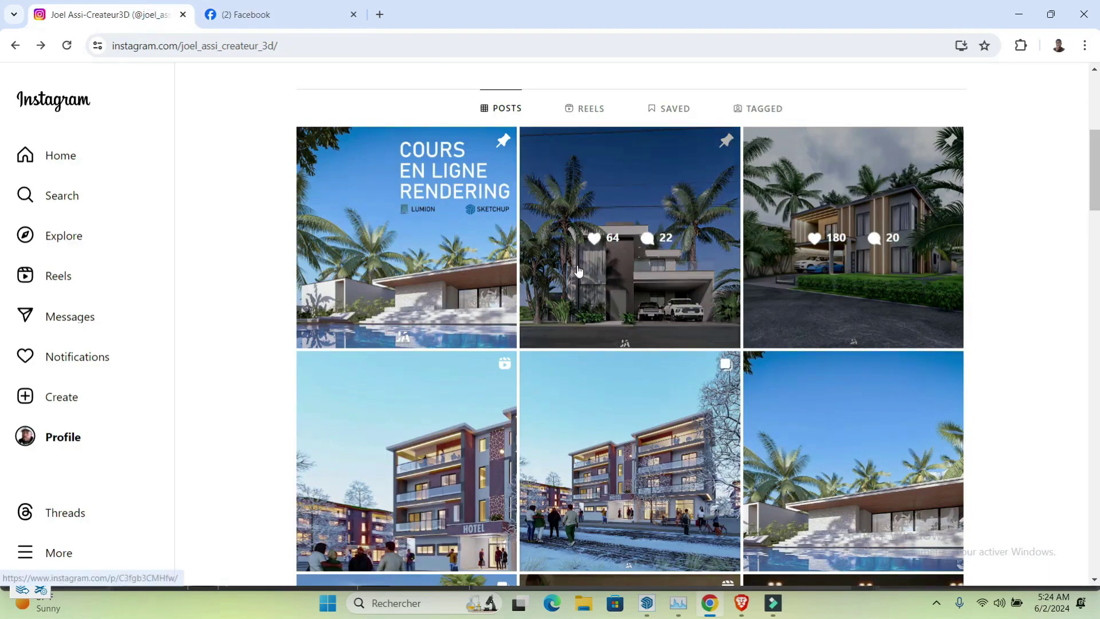
scroll(3, 161, up, 6)
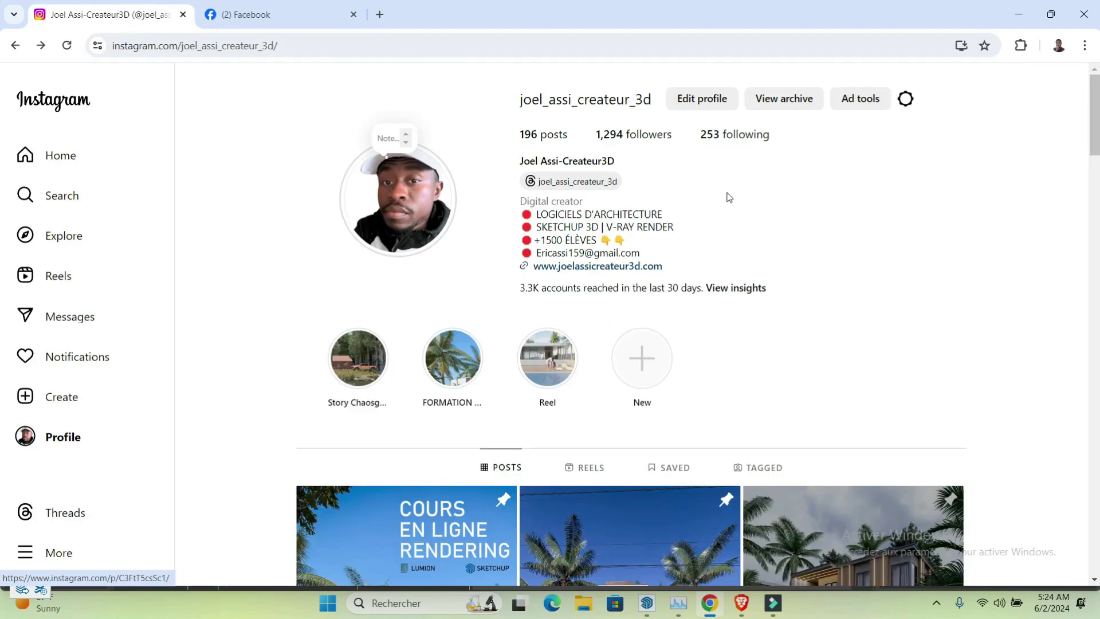
click(246, 14)
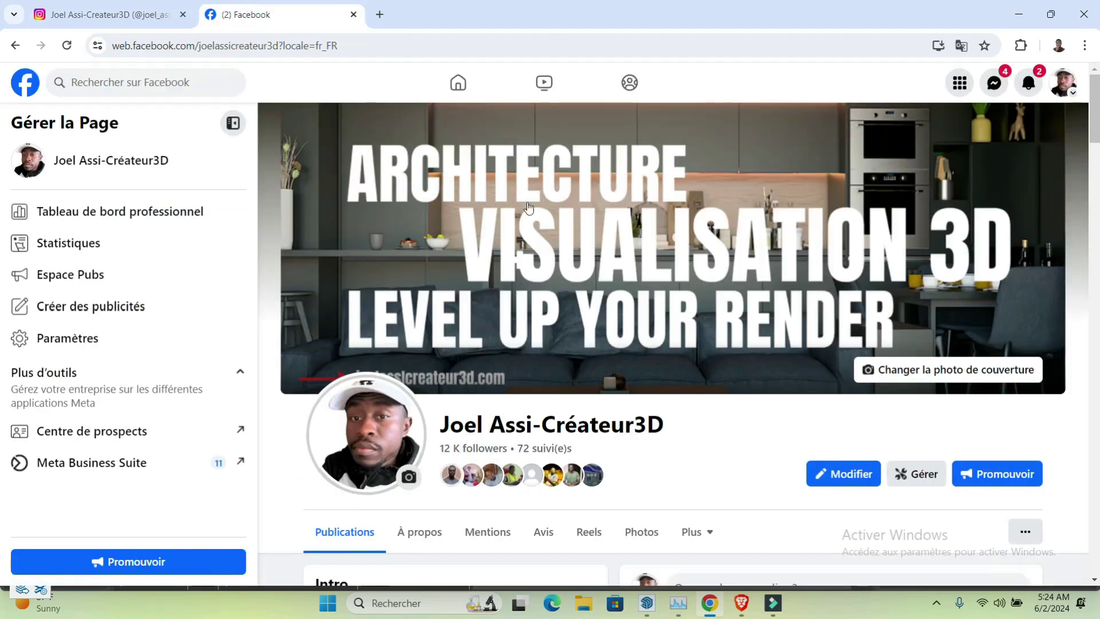
- Switch to the Brave browser and view the creator's TikTok profile
mouse_move(741, 602)
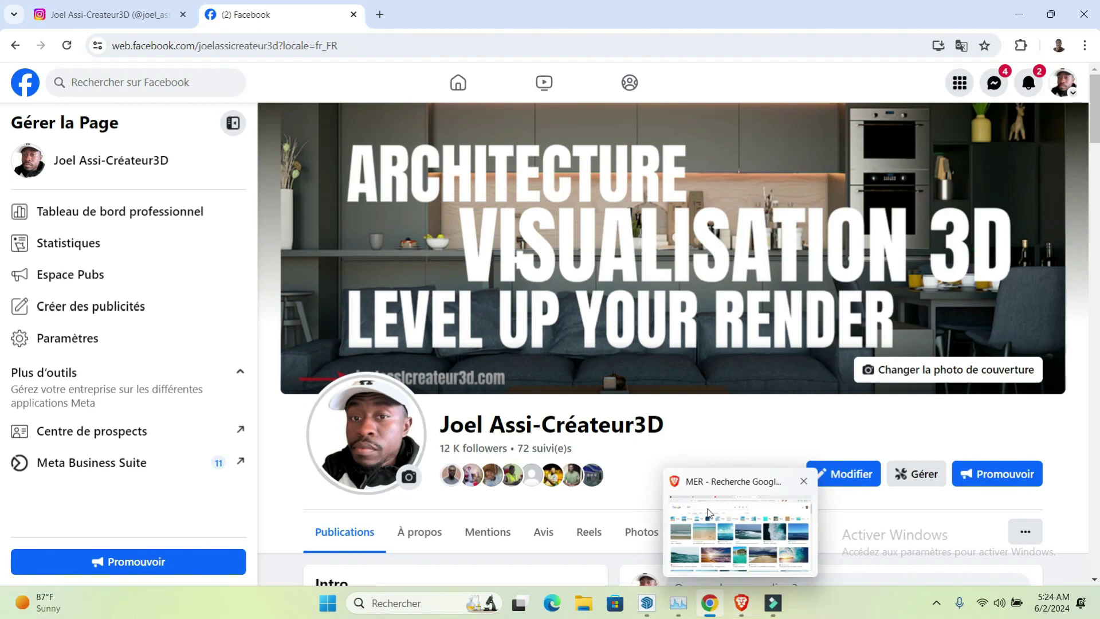
click(708, 514)
click(116, 14)
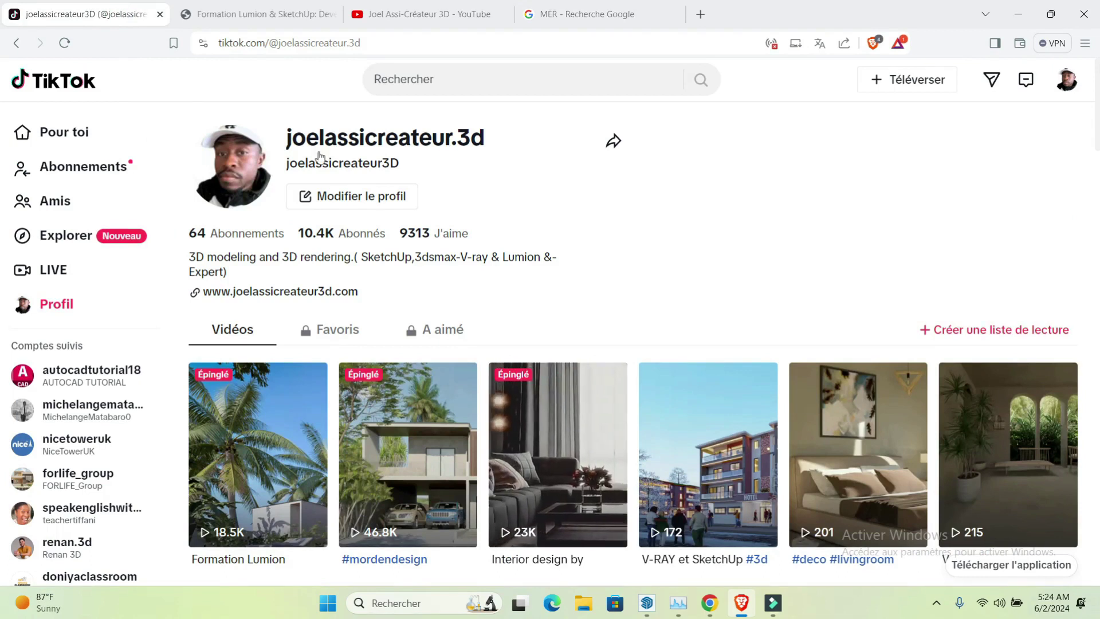
- View the V-Ray for SketchUp course outline on the creator's website and the videos of the YouTube channel
click(247, 9)
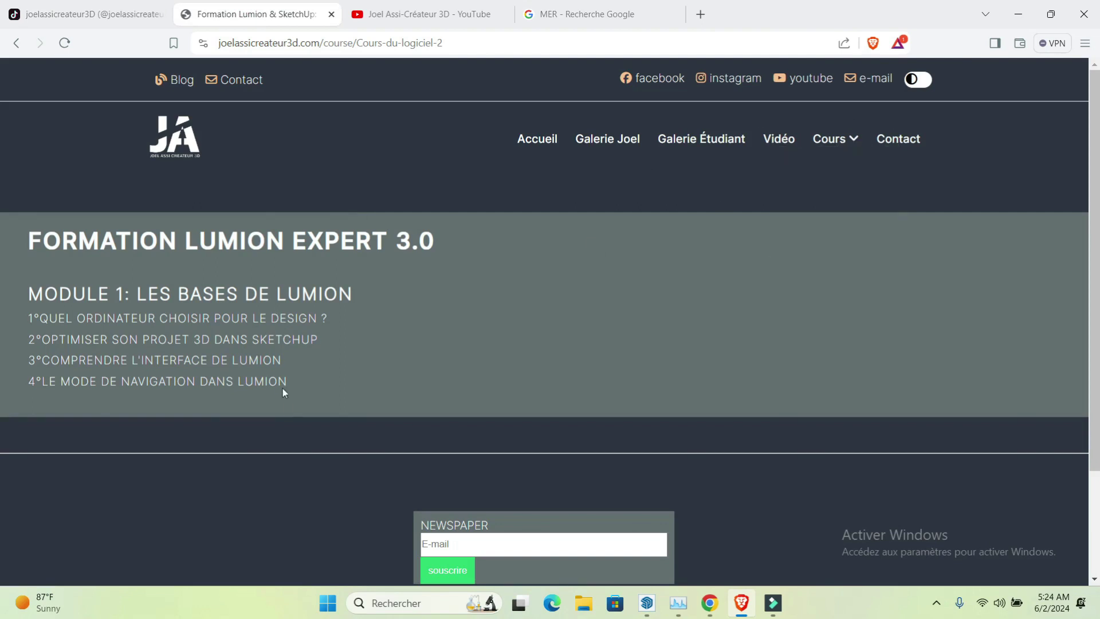
mouse_move(831, 140)
click(835, 169)
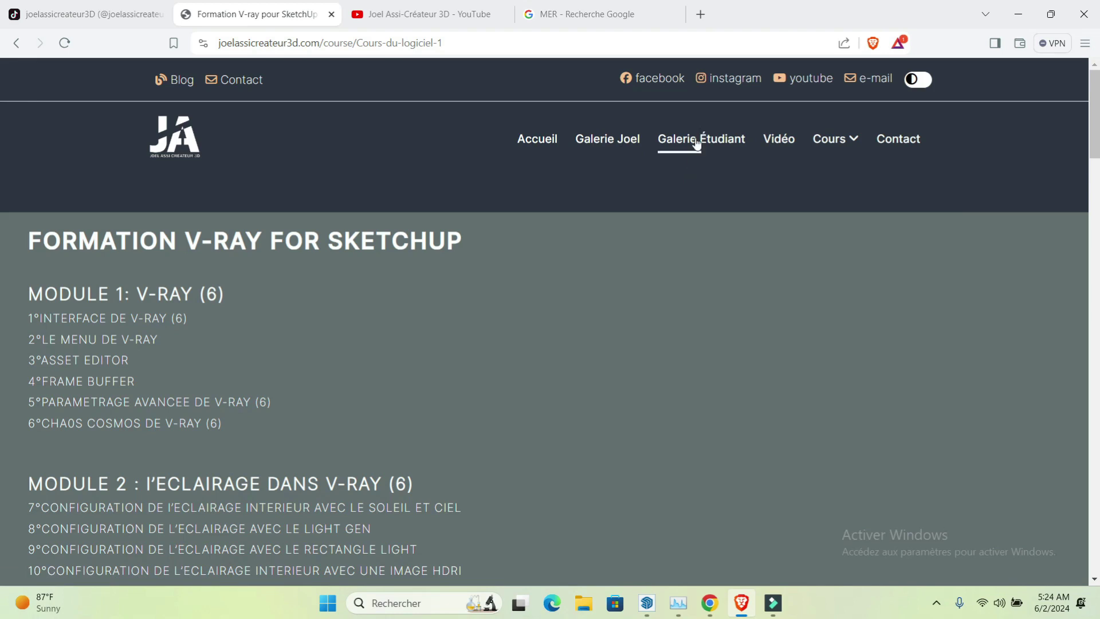
click(451, 18)
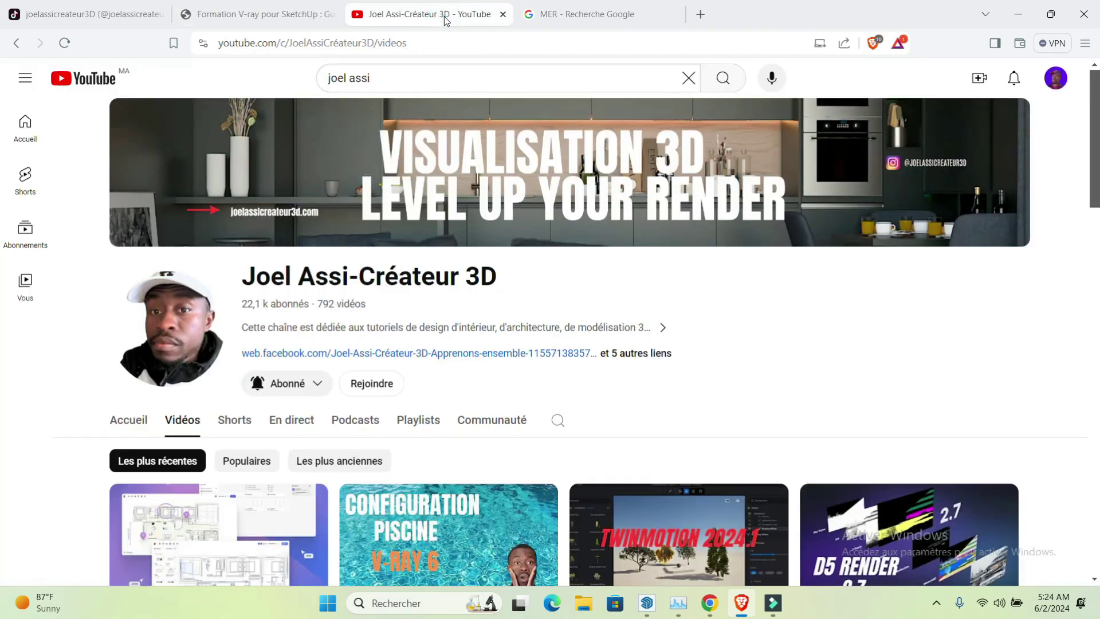